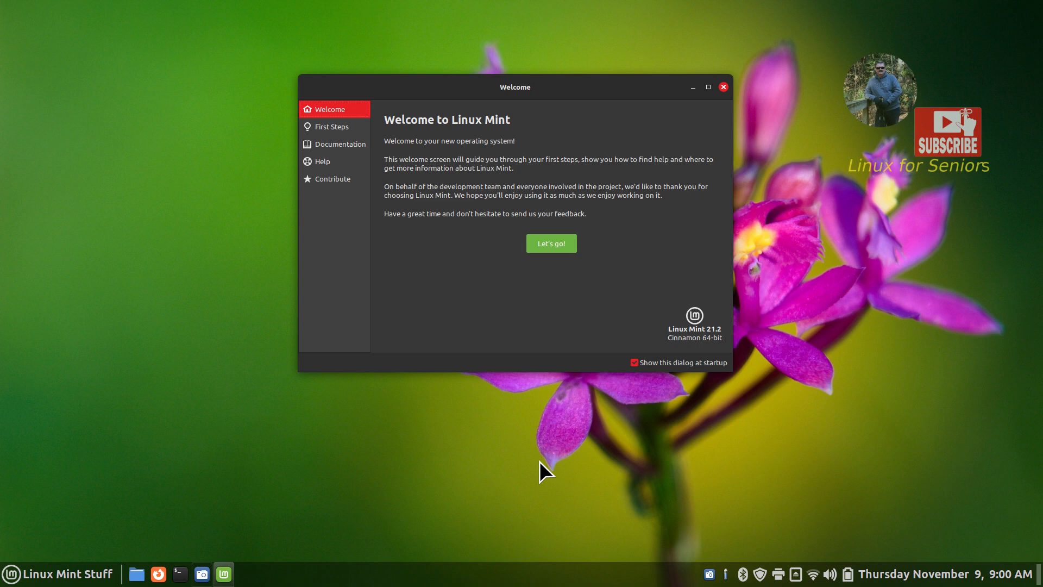
Close the Linux Mint Welcome screen so only the desktop remains
{"action": "left_click", "coordinate": [723, 87]}
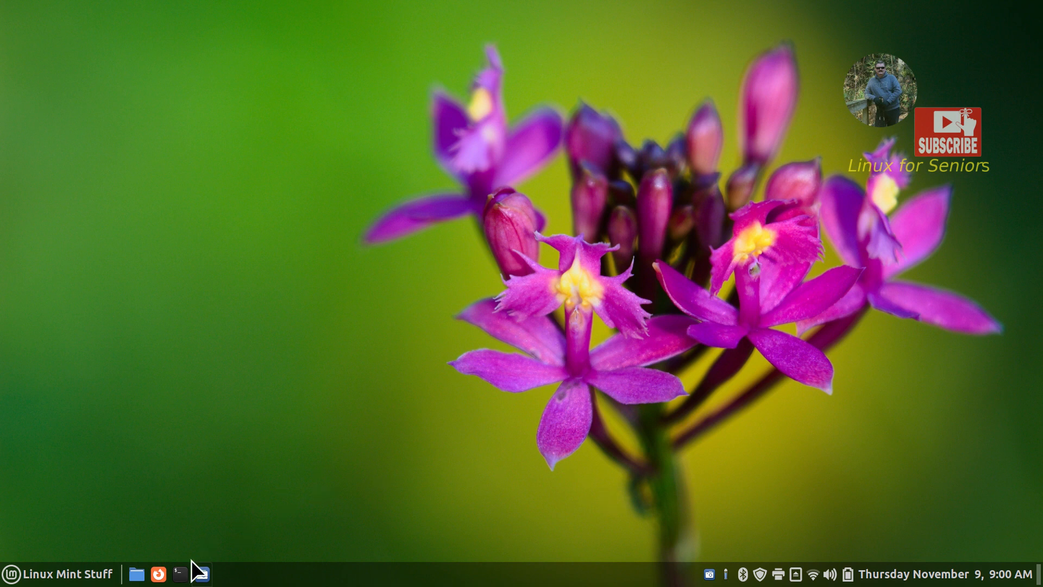
Open Nemo on the Home folder and view its About information
{"action": "left_click", "coordinate": [137, 574]}
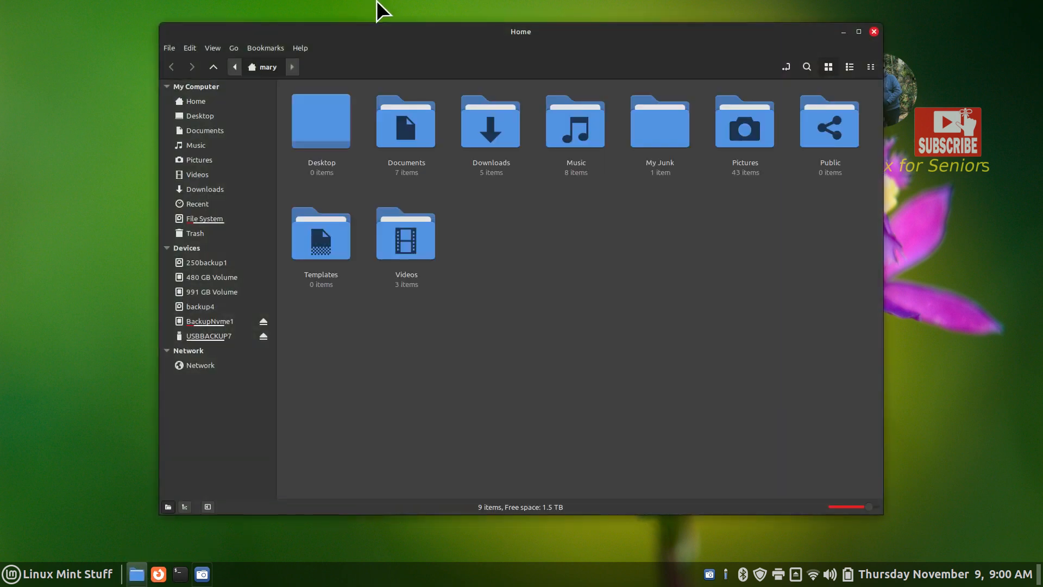
{"action": "left_click", "coordinate": [300, 47]}
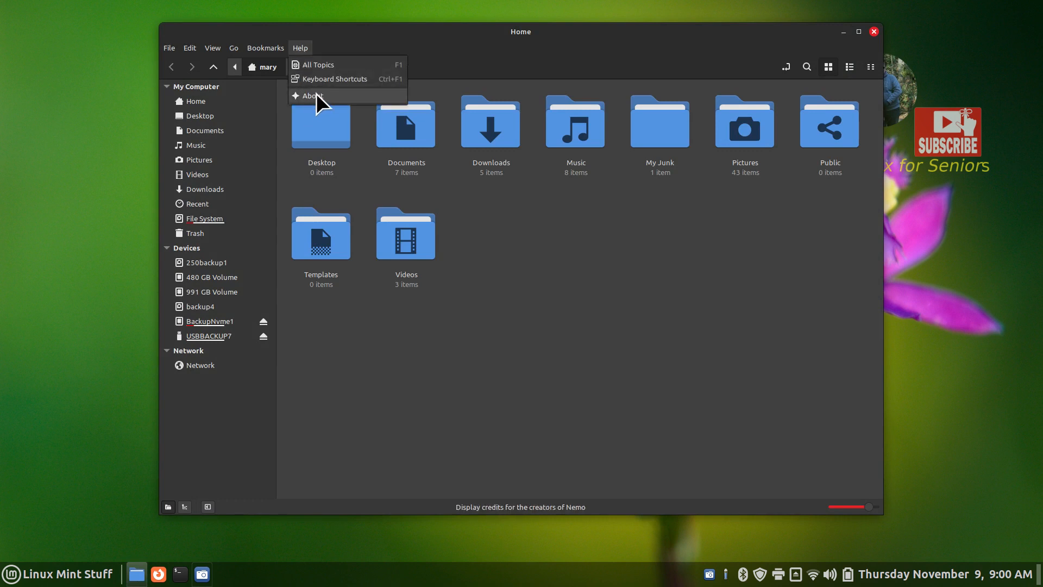
{"action": "left_click", "coordinate": [316, 96]}
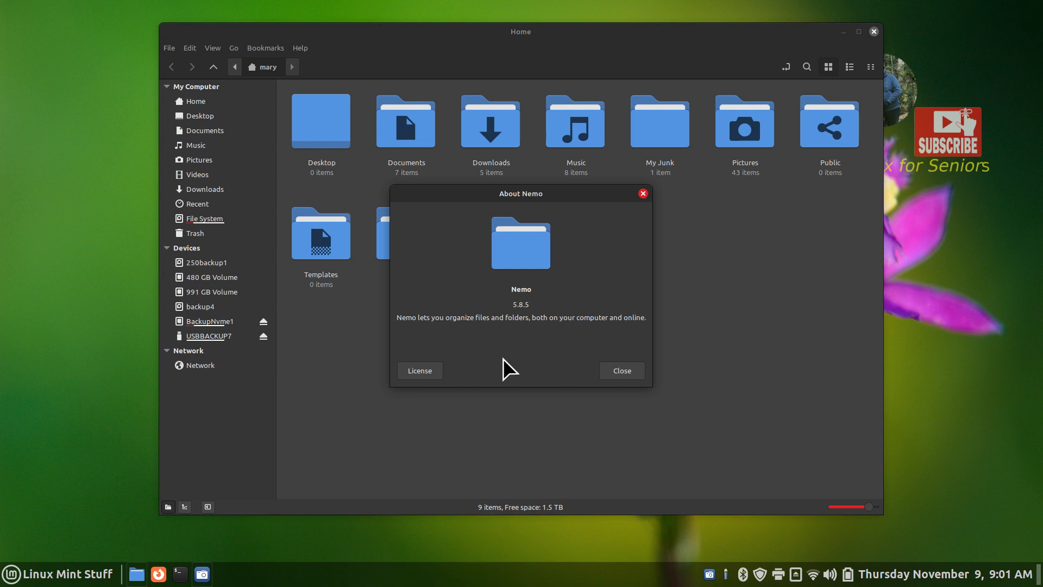
{"action": "left_click", "coordinate": [611, 371]}
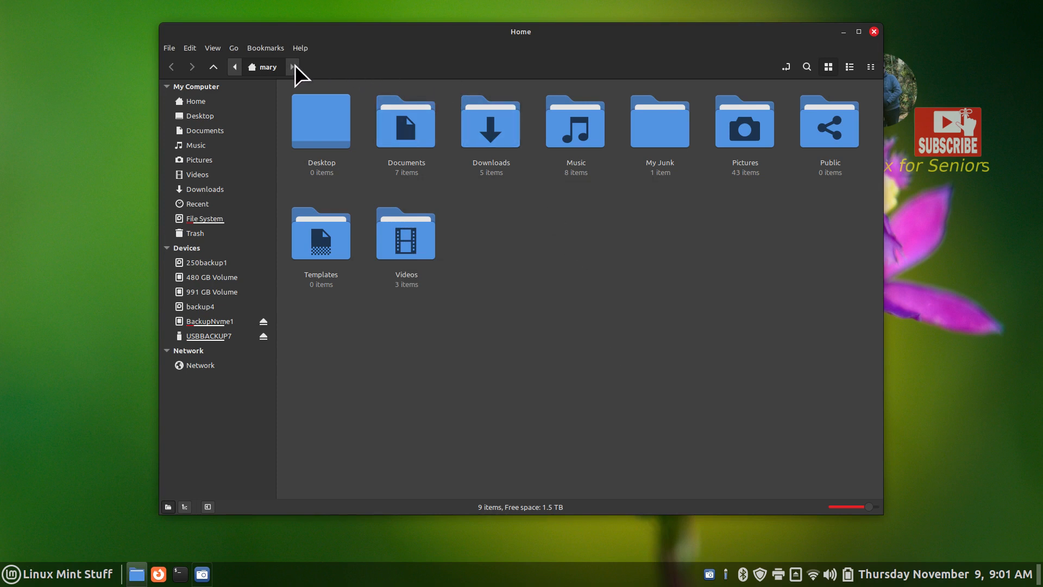
Show the Home folder's location as the text path /home/mary
{"action": "left_click", "coordinate": [786, 67]}
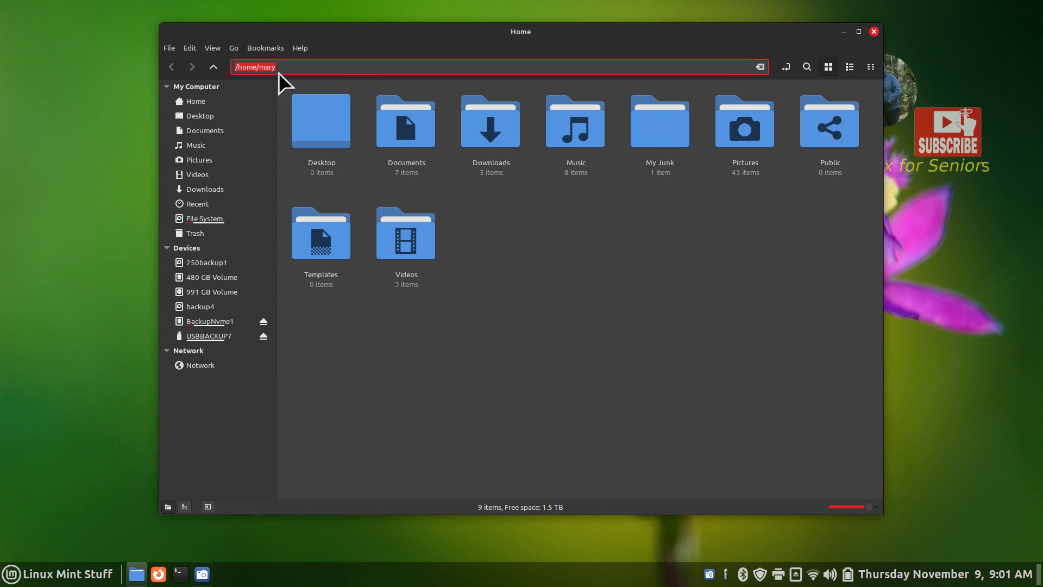
{"action": "left_click", "coordinate": [590, 319]}
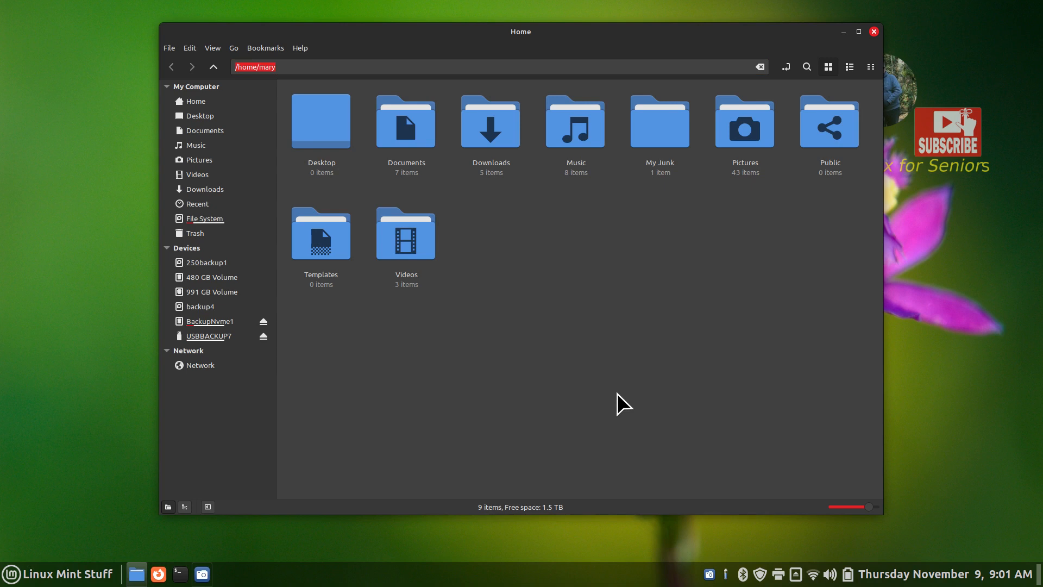
{"action": "left_click", "coordinate": [11, 577]}
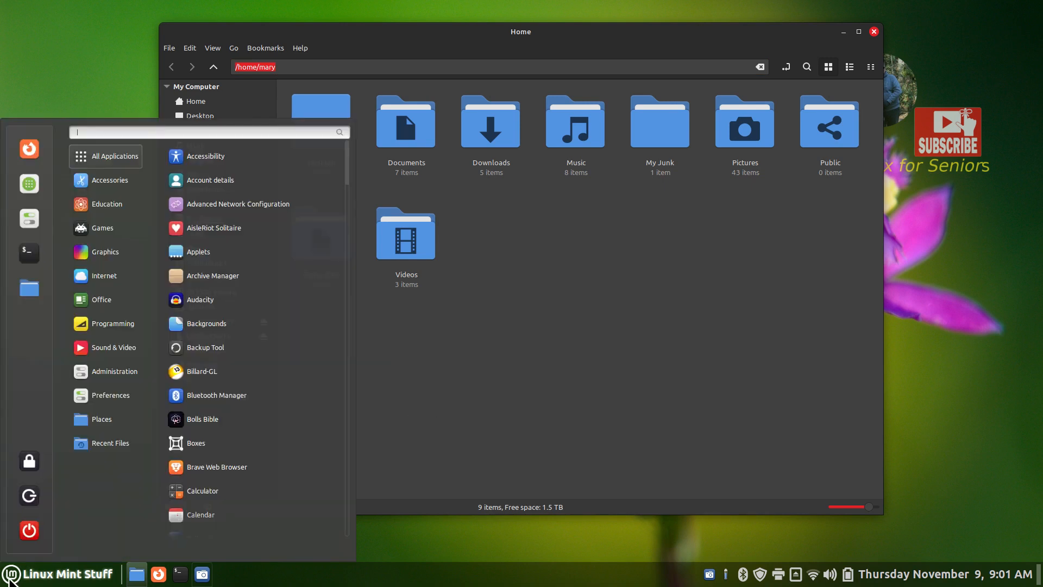
Search the Mint menu for 'bac' and launch Backup Tool
{"action": "type", "text": "back"}
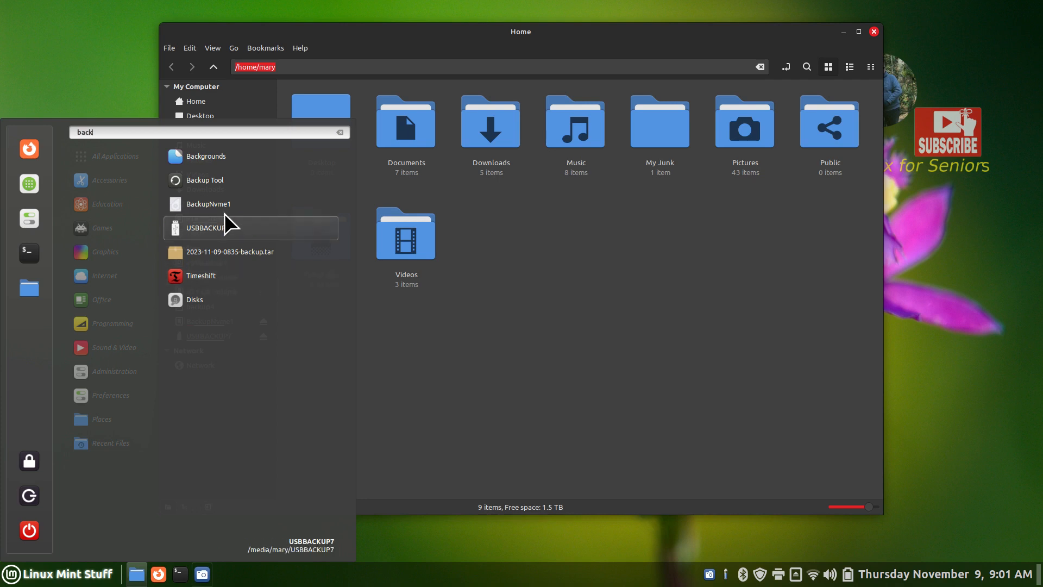
{"action": "left_click", "coordinate": [227, 179]}
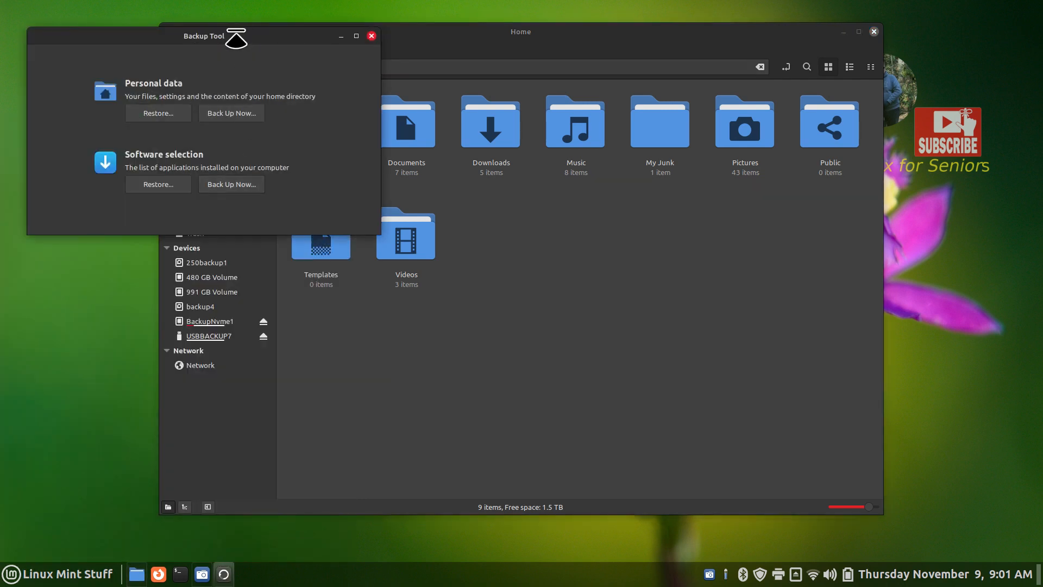
{"action": "left_click_drag", "start_coordinate": [236, 40], "coordinate": [562, 285]}
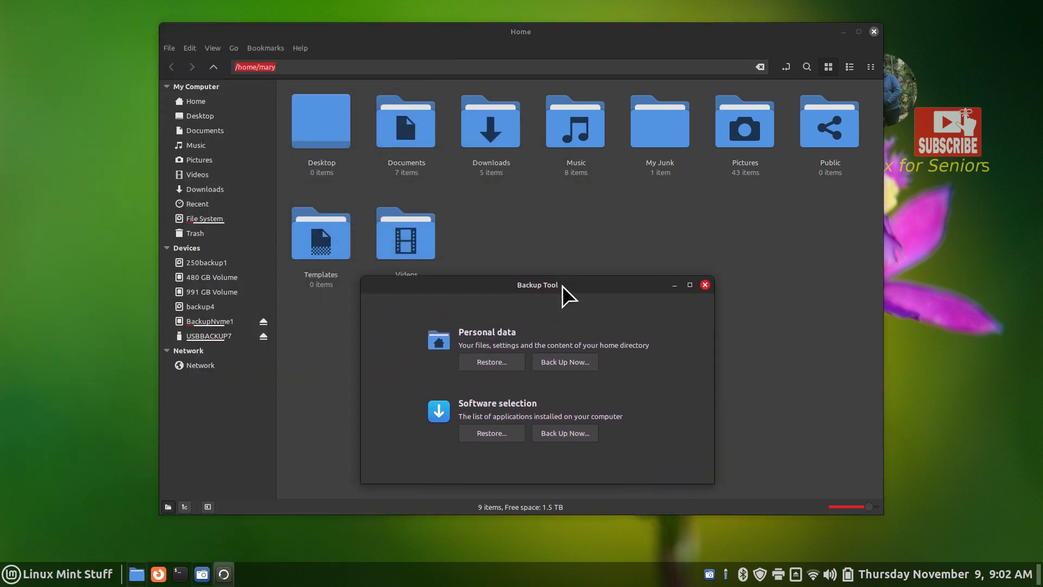
{"action": "left_click", "coordinate": [561, 361]}
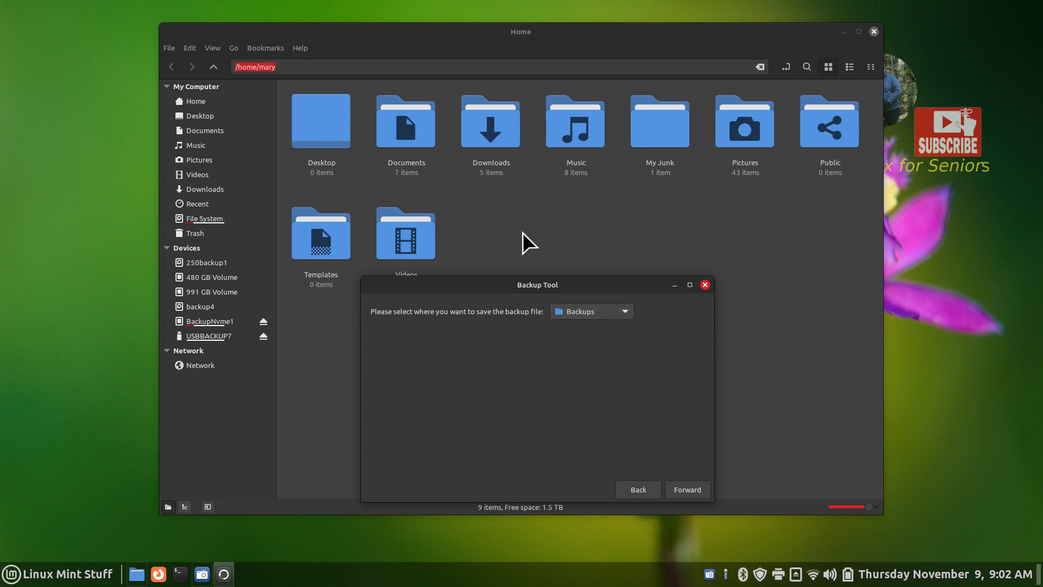
{"action": "left_click", "coordinate": [605, 313]}
{"action": "left_click", "coordinate": [586, 82]}
{"action": "left_click", "coordinate": [686, 490]}
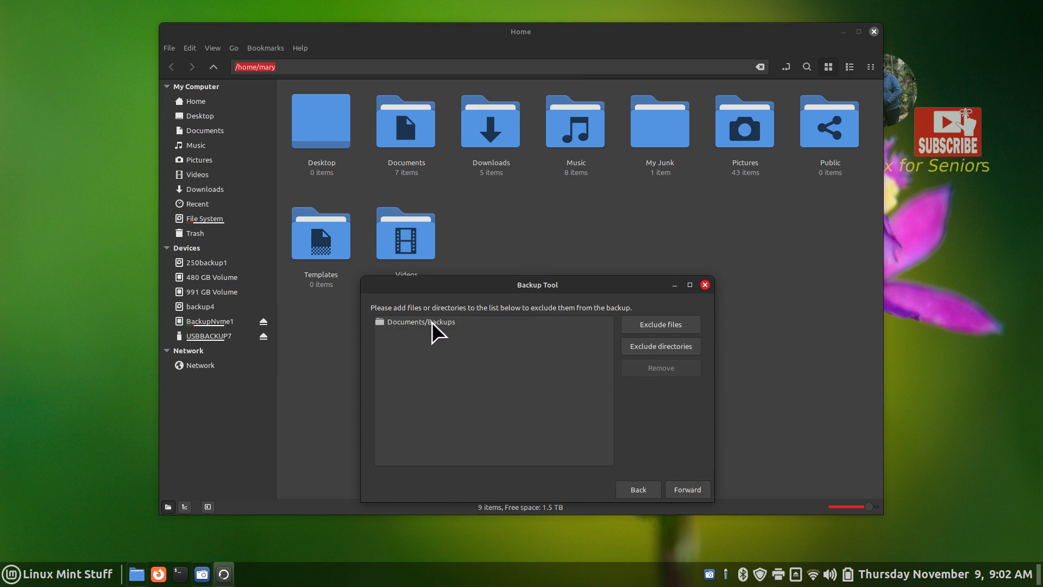
{"action": "left_click", "coordinate": [696, 487]}
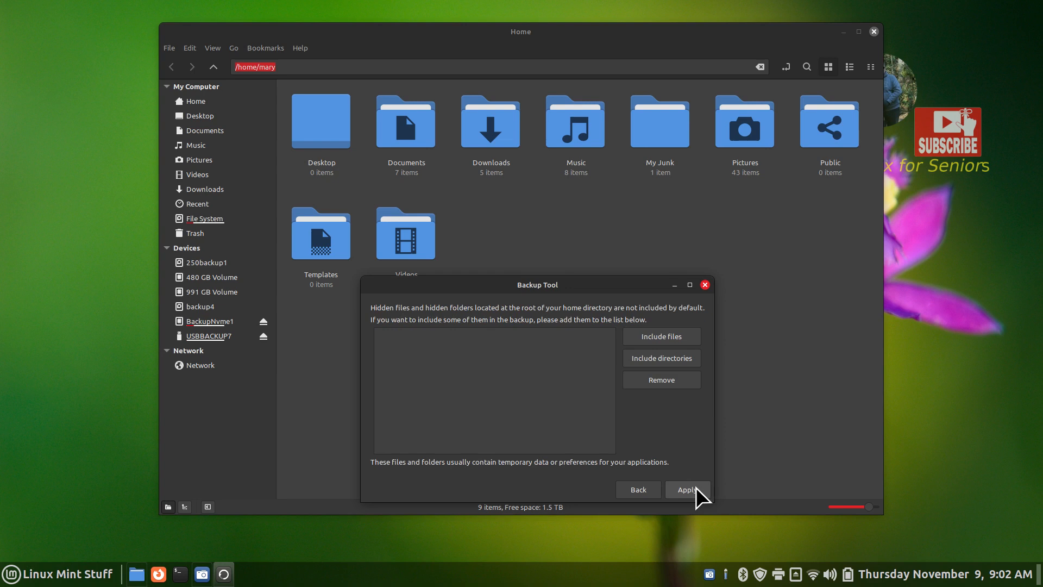
{"action": "left_click", "coordinate": [696, 487]}
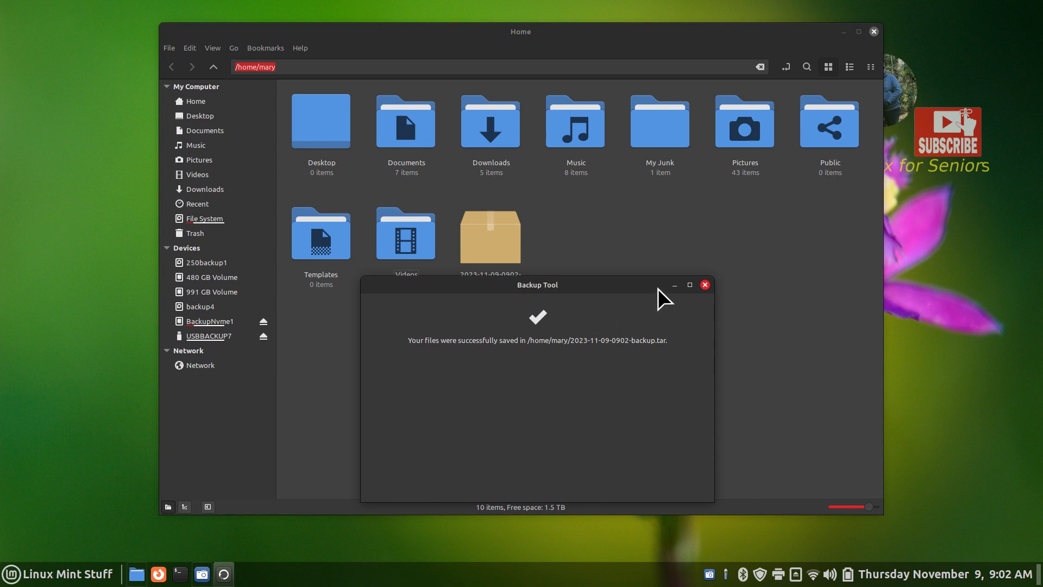
{"action": "left_click", "coordinate": [704, 285]}
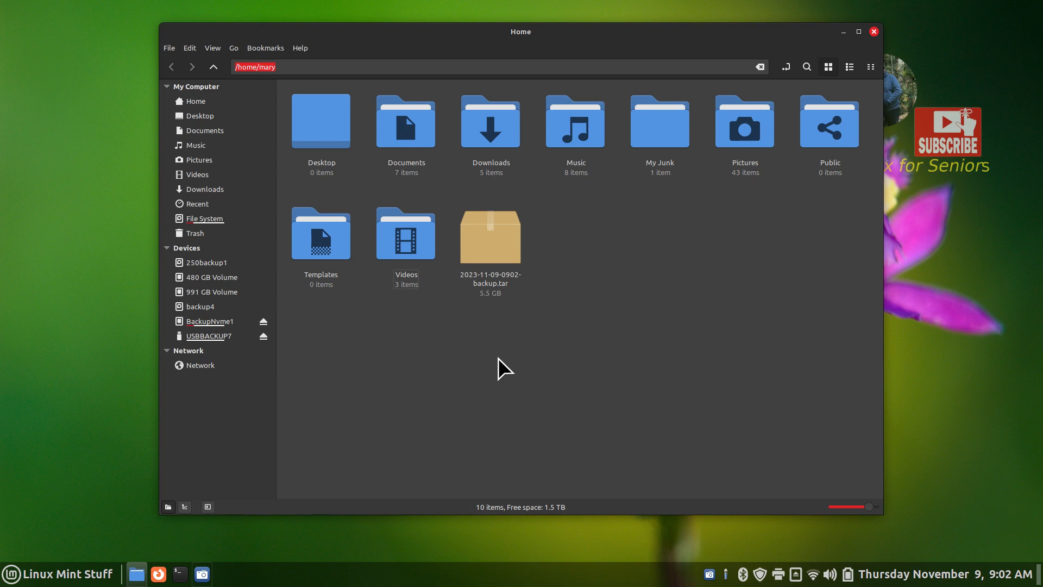
{"action": "double_click", "coordinate": [483, 236]}
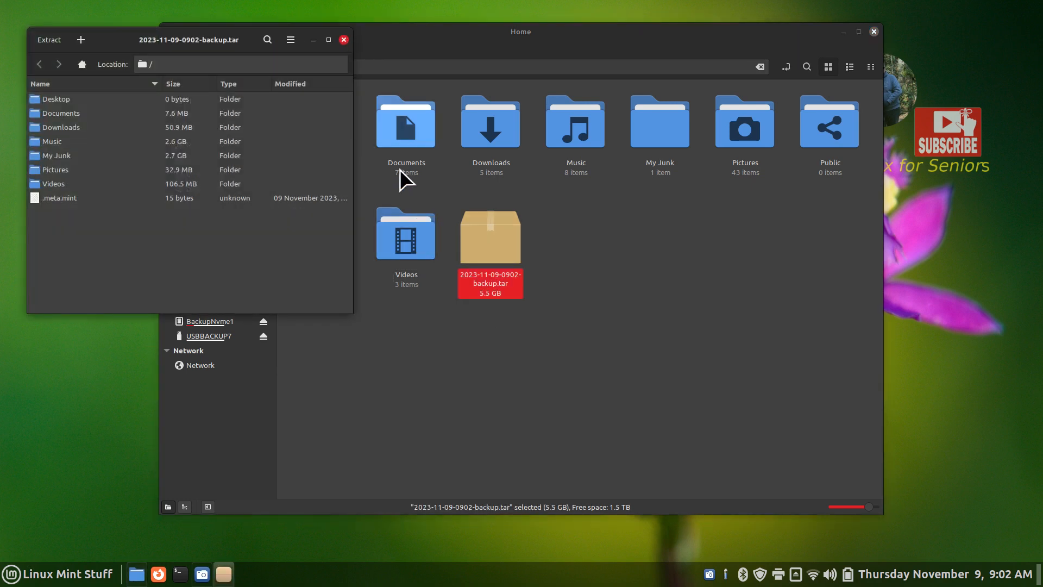
{"action": "left_click", "coordinate": [343, 39]}
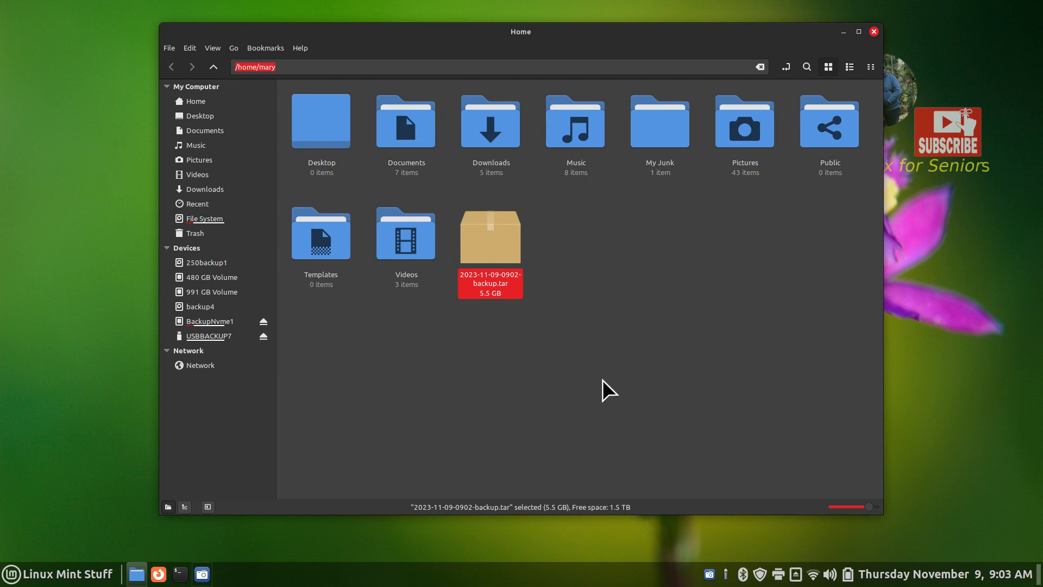
{"action": "left_click_drag", "start_coordinate": [618, 197], "coordinate": [550, 259]}
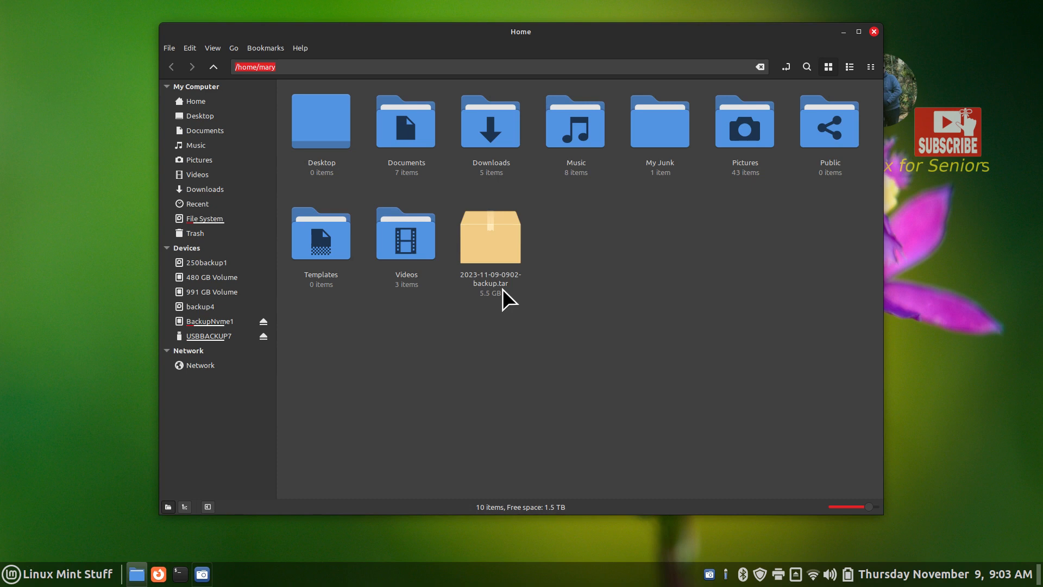
{"action": "left_click_drag", "start_coordinate": [532, 250], "coordinate": [467, 302]}
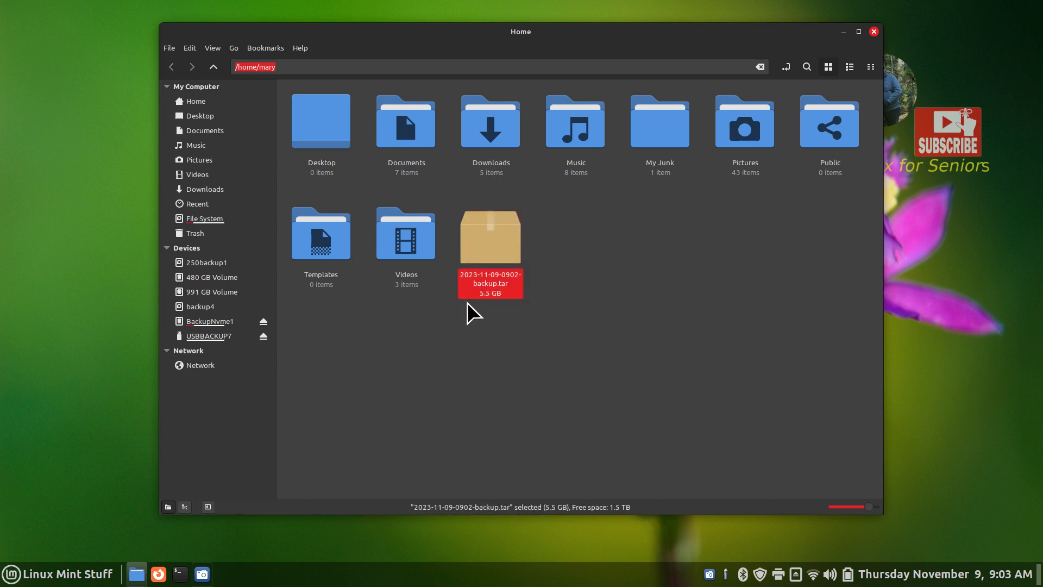
{"action": "key", "text": "Delete"}
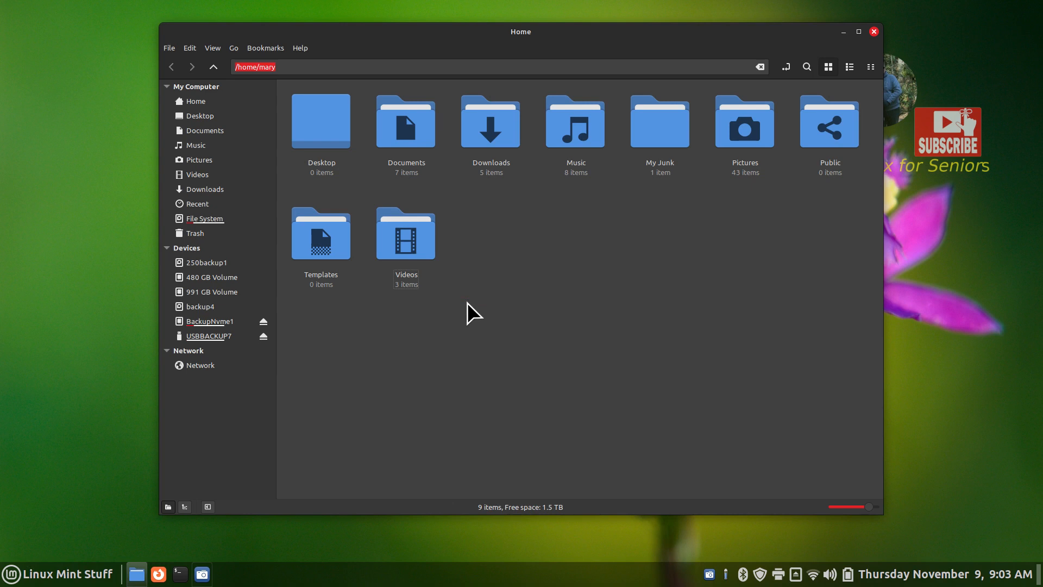
Select the Documents, Pictures and My Junk folders in turn
{"action": "left_click", "coordinate": [415, 132]}
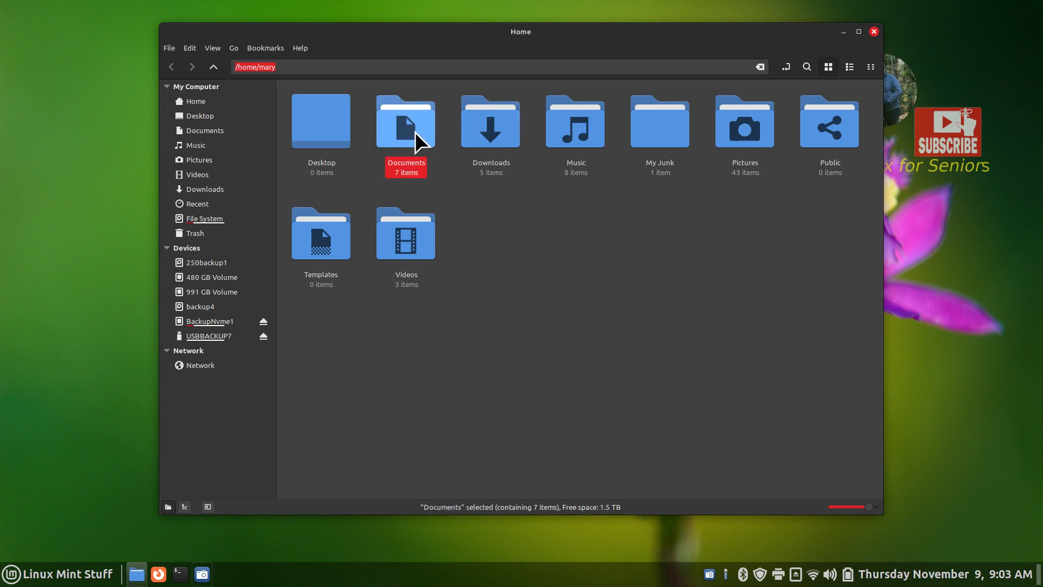
{"action": "left_click", "coordinate": [746, 132]}
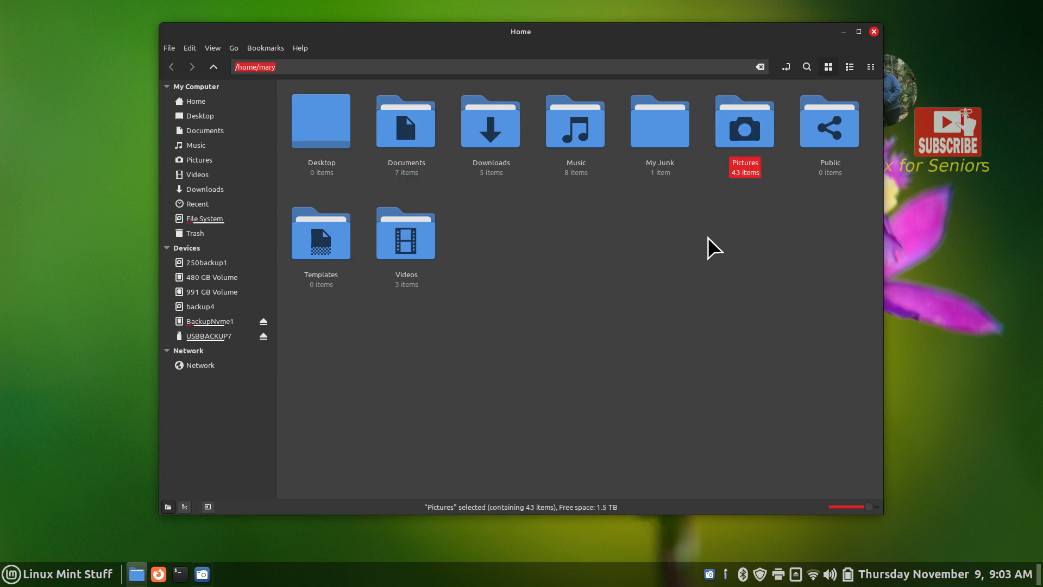
{"action": "left_click", "coordinate": [645, 129]}
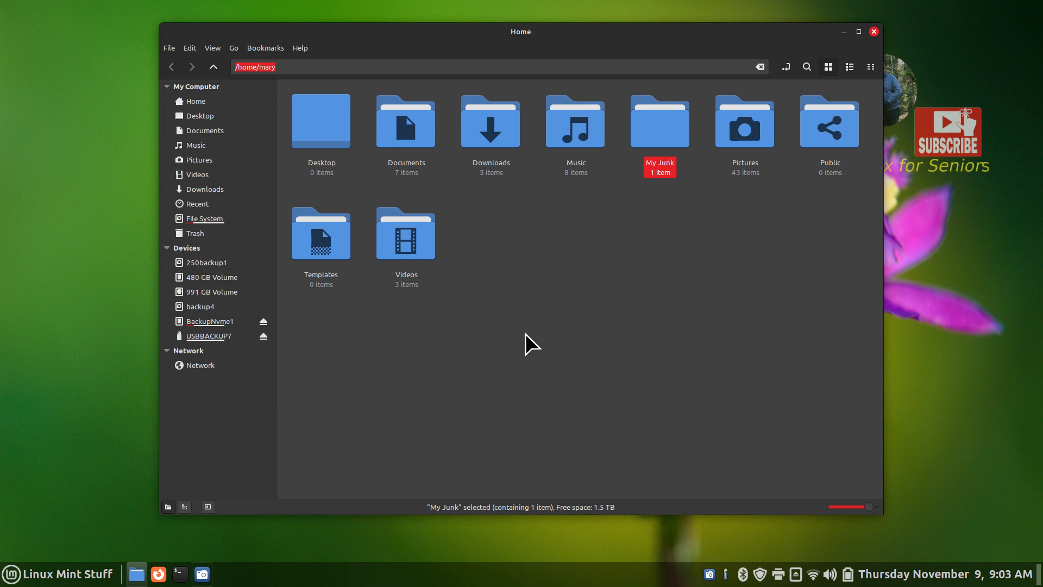
Permanently empty the Trash's seven items and return to the Home folder
{"action": "left_click", "coordinate": [231, 236]}
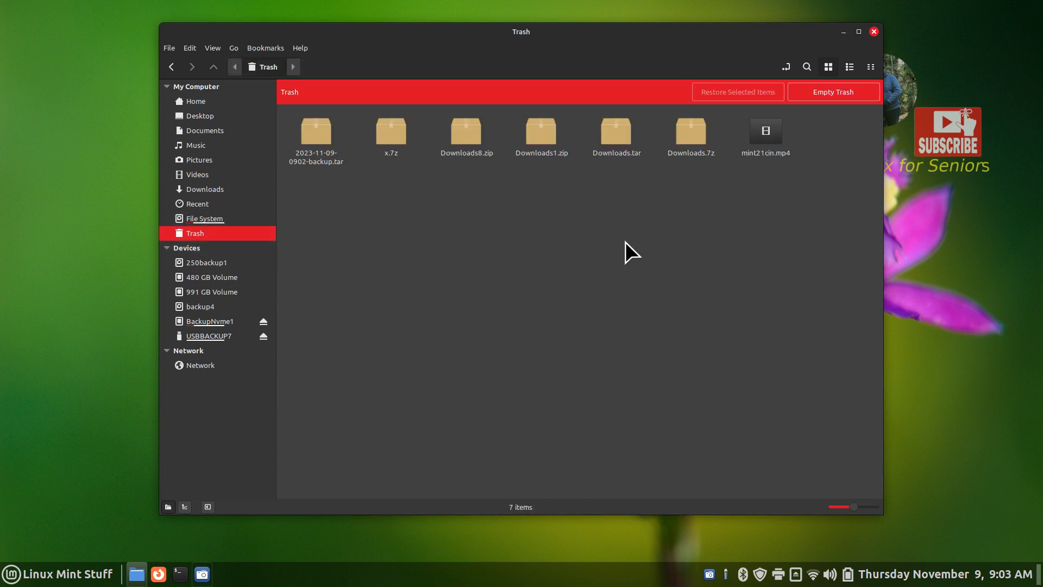
{"action": "left_click", "coordinate": [827, 91]}
{"action": "left_click", "coordinate": [620, 313]}
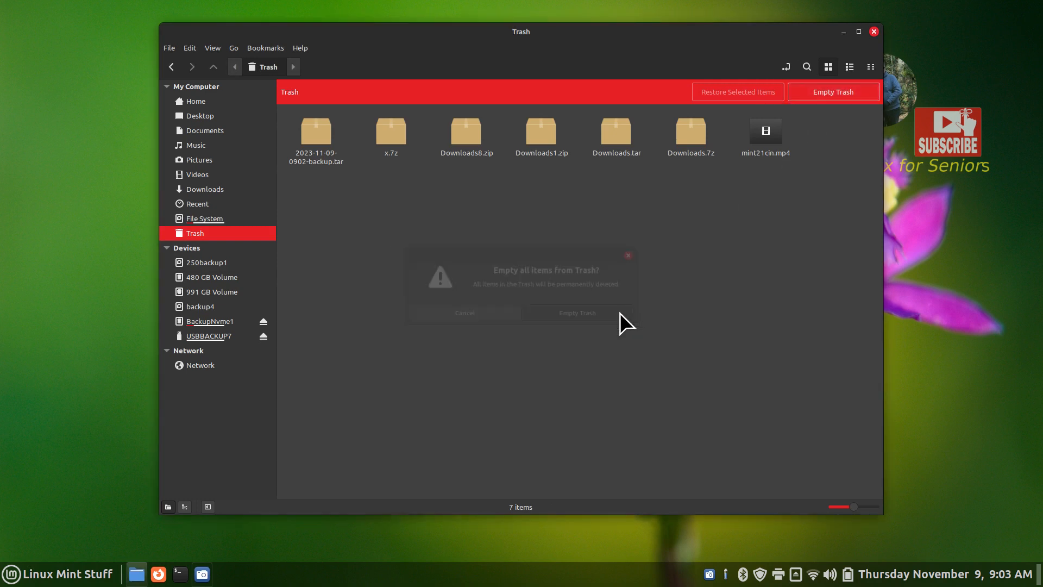
{"action": "left_click", "coordinate": [203, 102]}
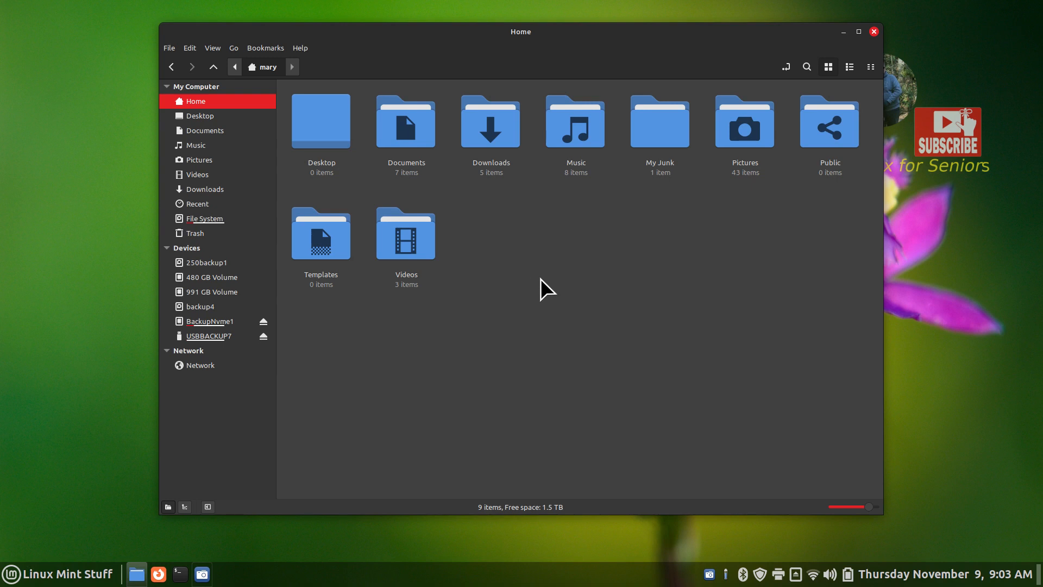
Select Documents, Downloads, Music, My Junk and Pictures together in the Home folder
{"action": "left_click", "coordinate": [384, 133]}
{"action": "left_click", "coordinate": [469, 122]}
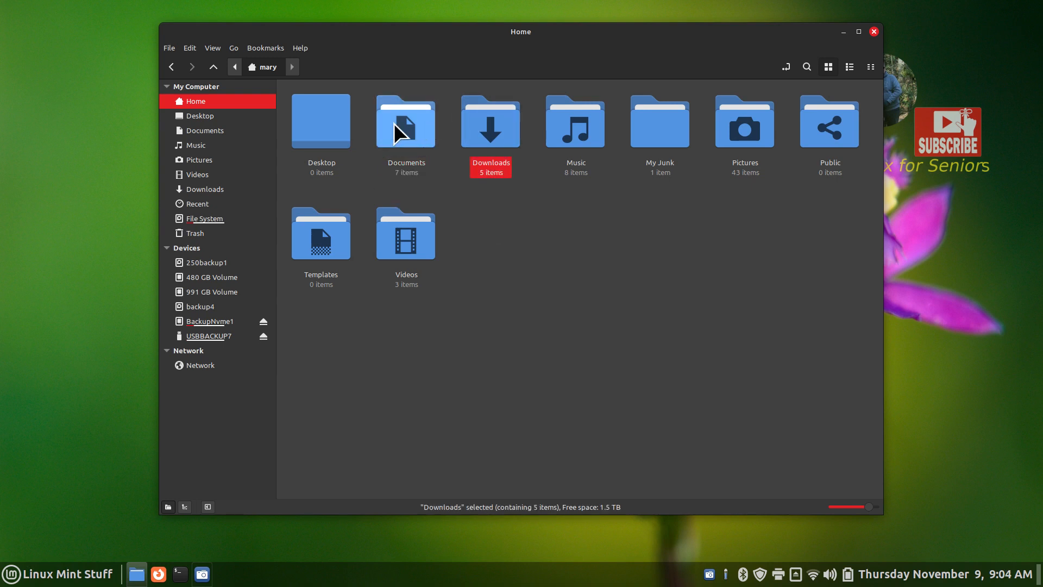
{"action": "left_click", "coordinate": [394, 133]}
{"action": "left_click", "coordinate": [485, 129], "text": "ctrl"}
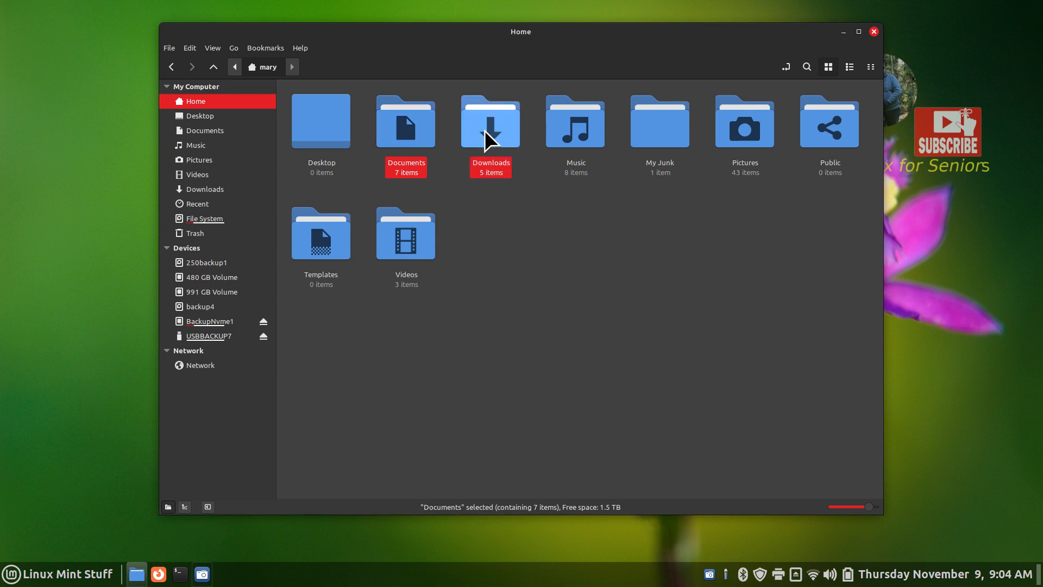
{"action": "left_click", "coordinate": [571, 128], "text": "ctrl"}
{"action": "left_click", "coordinate": [561, 252]}
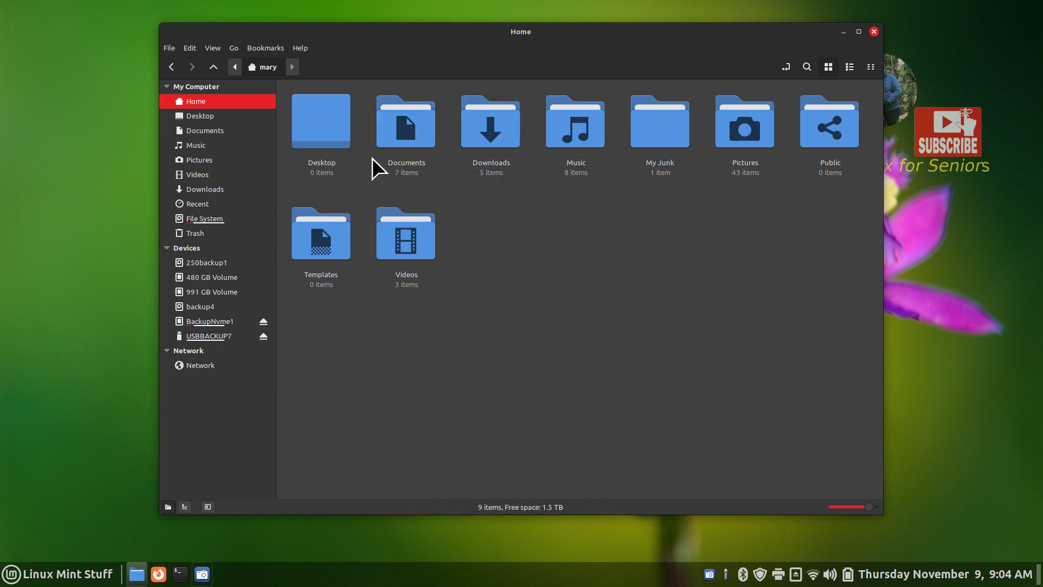
{"action": "left_click_drag", "start_coordinate": [367, 155], "coordinate": [682, 120]}
{"action": "left_click", "coordinate": [727, 257]}
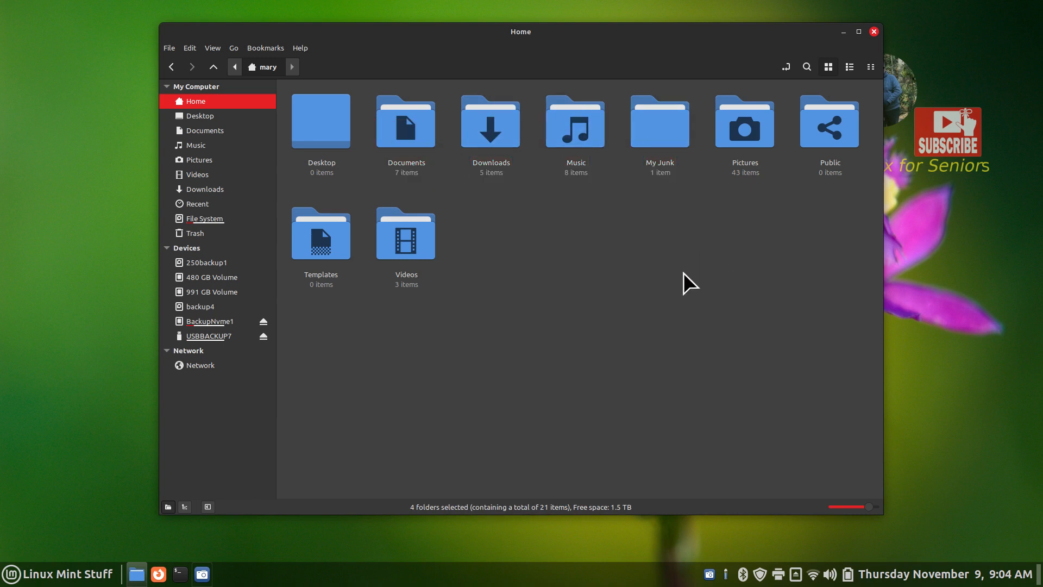
{"action": "left_click_drag", "start_coordinate": [367, 122], "coordinate": [771, 141]}
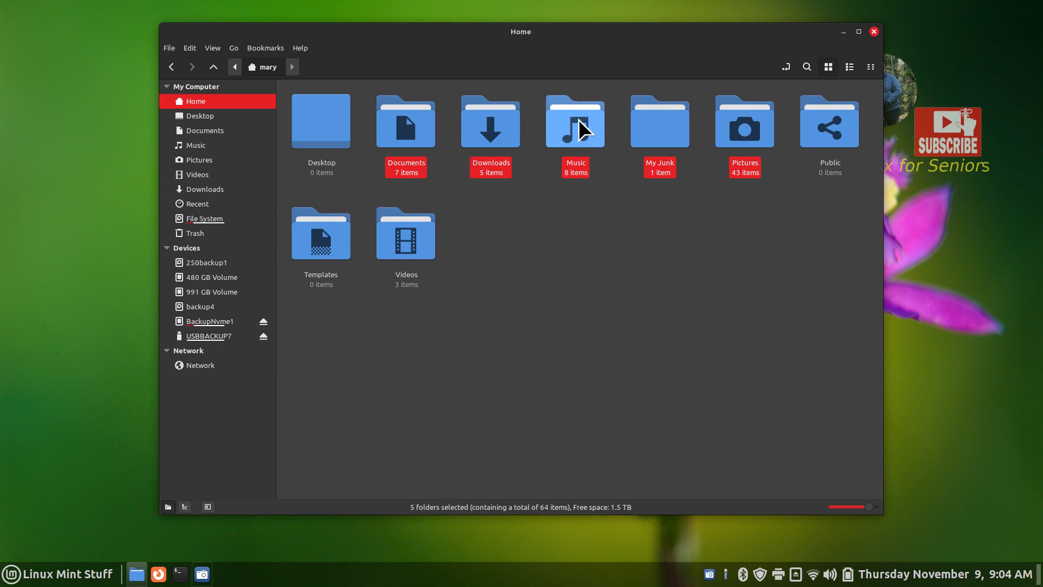
Bring up the context menu for the five selected folders
{"action": "right_click", "coordinate": [562, 118]}
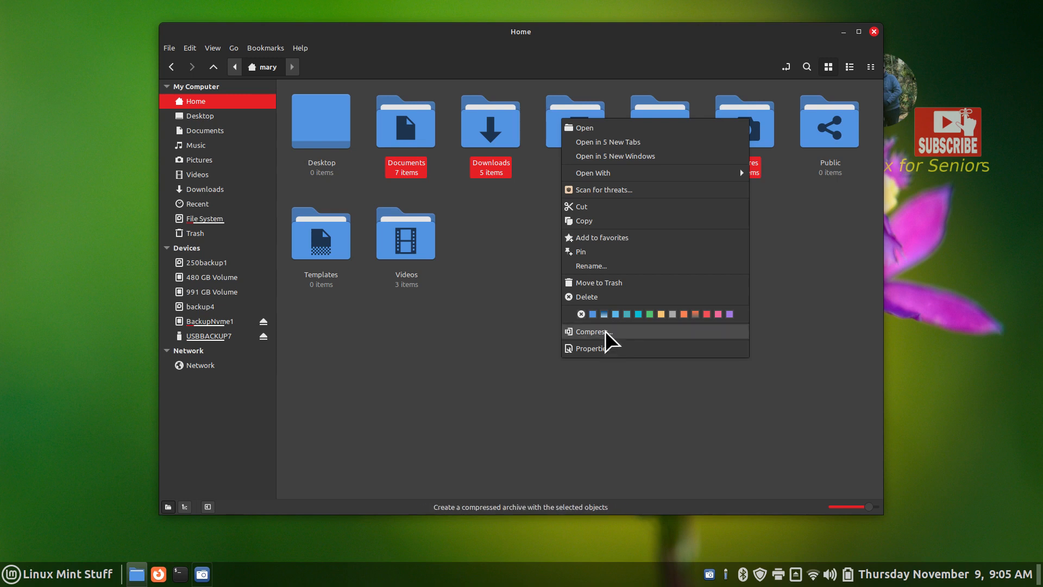
Compress the five folders to 'marystuff 11-9-2023.tar', then select the same-named archive in My Junk
{"action": "left_click", "coordinate": [594, 331]}
{"action": "left_click", "coordinate": [617, 233]}
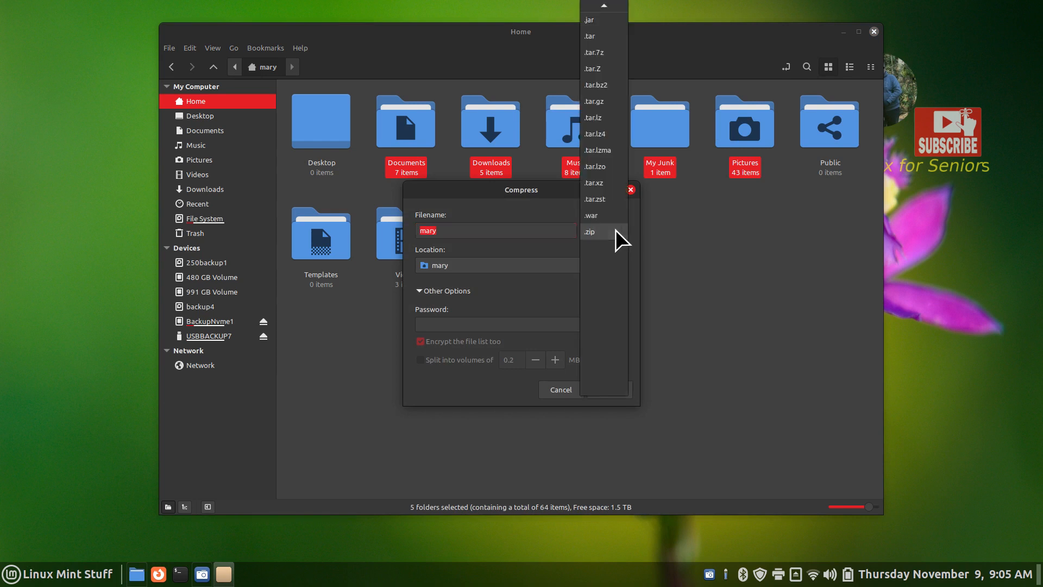
{"action": "mouse_move", "coordinate": [614, 3]}
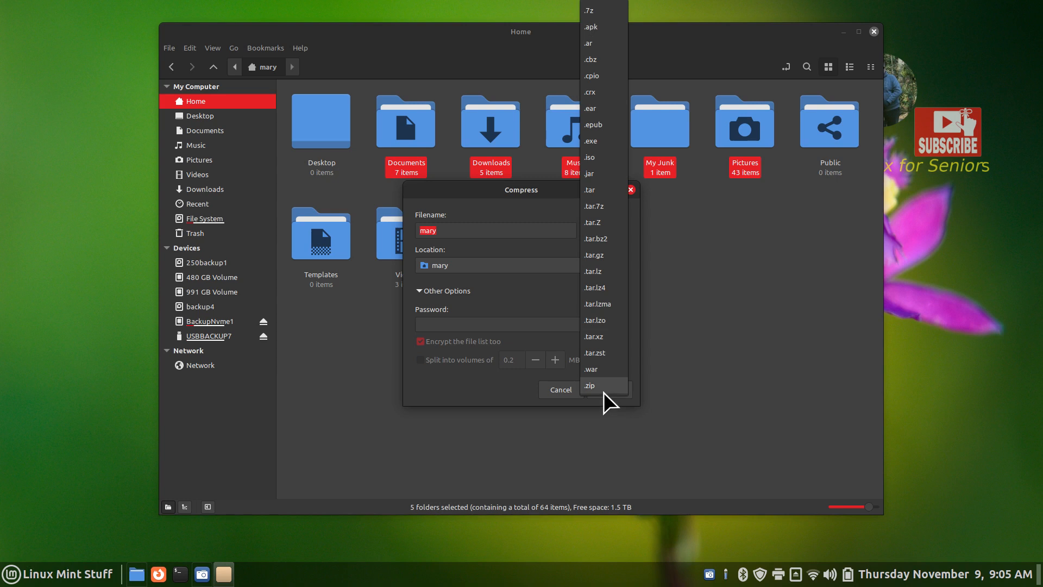
{"action": "left_click", "coordinate": [595, 190]}
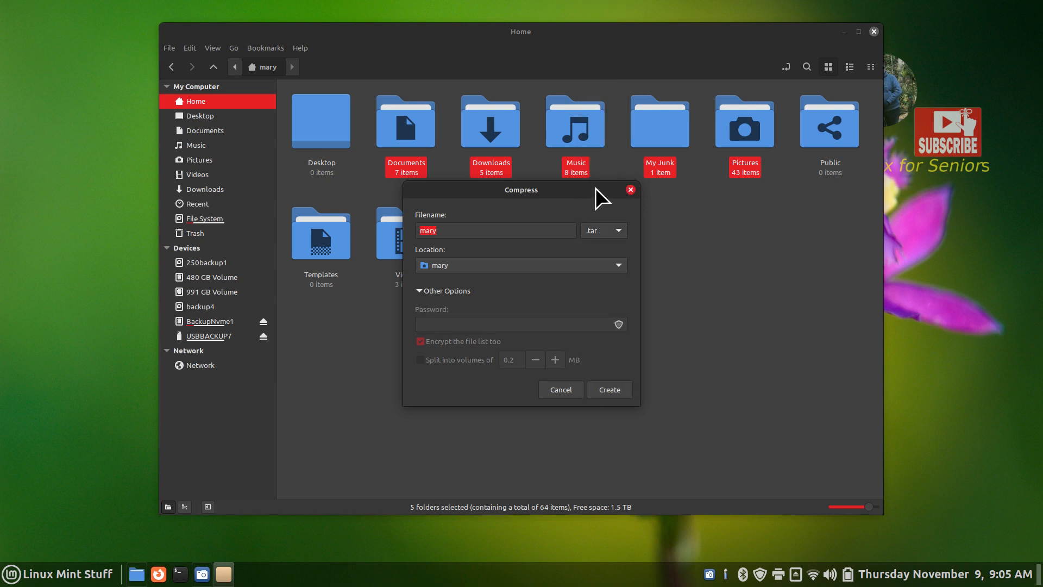
{"action": "left_click", "coordinate": [448, 229]}
{"action": "left_click_drag", "start_coordinate": [477, 188], "coordinate": [616, 243]}
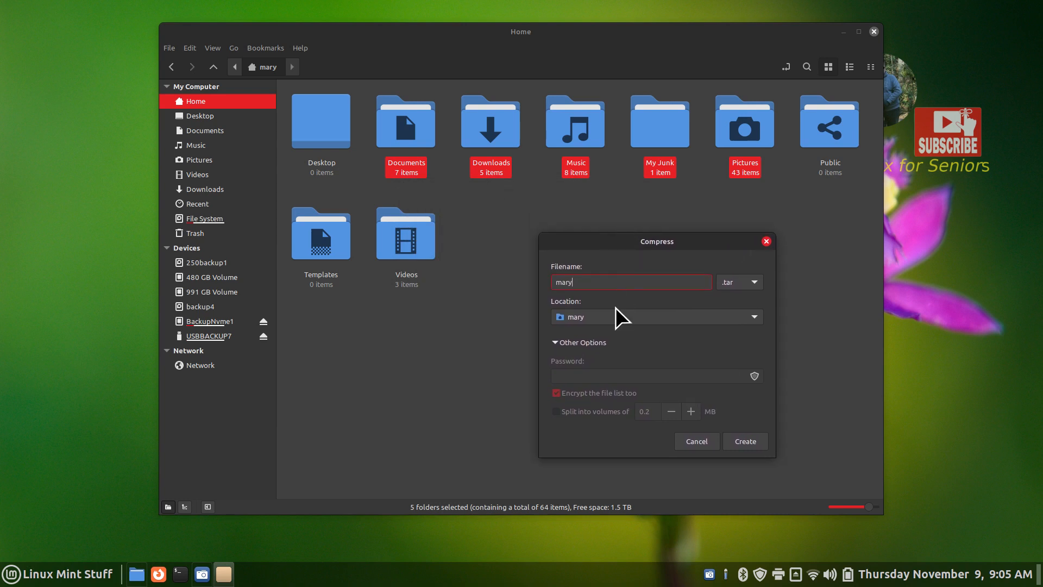
{"action": "type", "text": "stuff 11-9-2023"}
{"action": "left_click", "coordinate": [745, 441]}
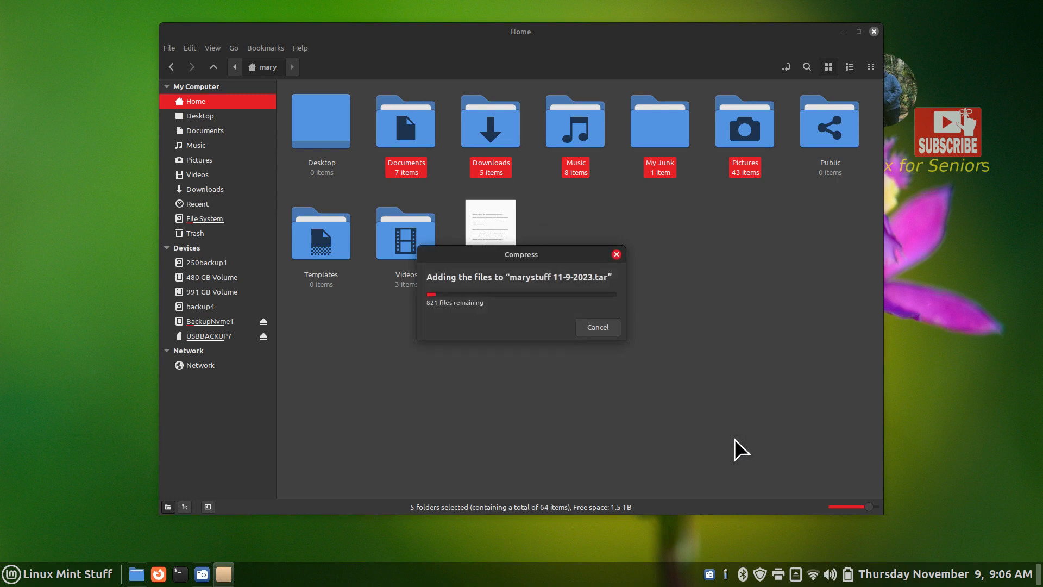
{"action": "left_click_drag", "start_coordinate": [531, 256], "coordinate": [660, 319]}
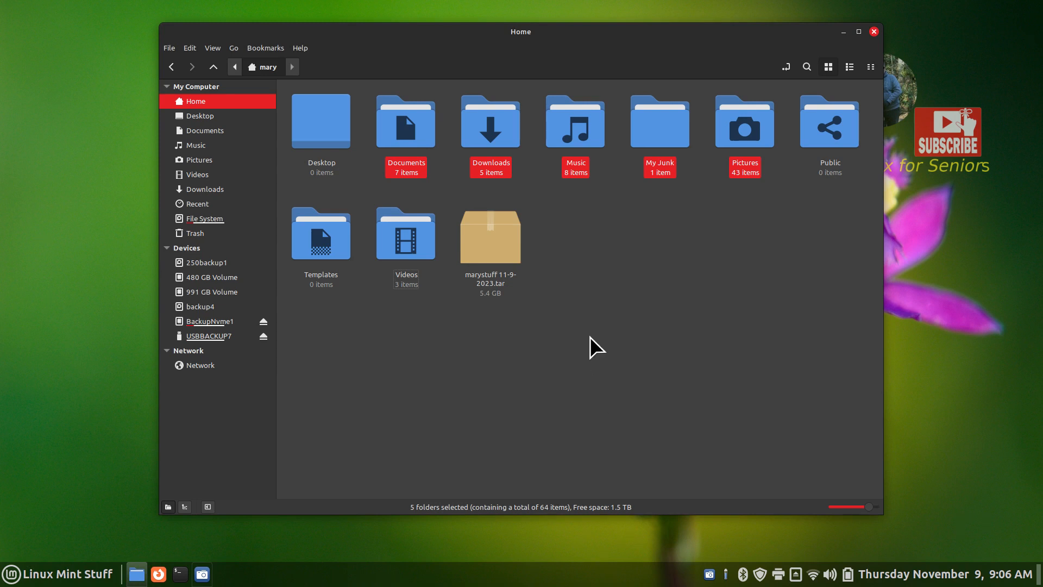
{"action": "double_click", "coordinate": [667, 125]}
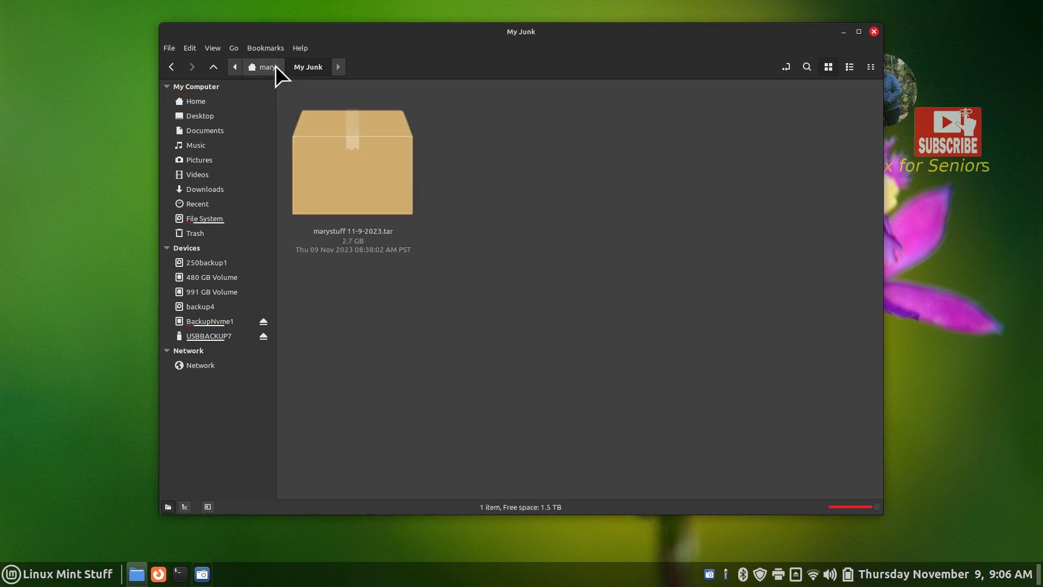
{"action": "left_click", "coordinate": [338, 150]}
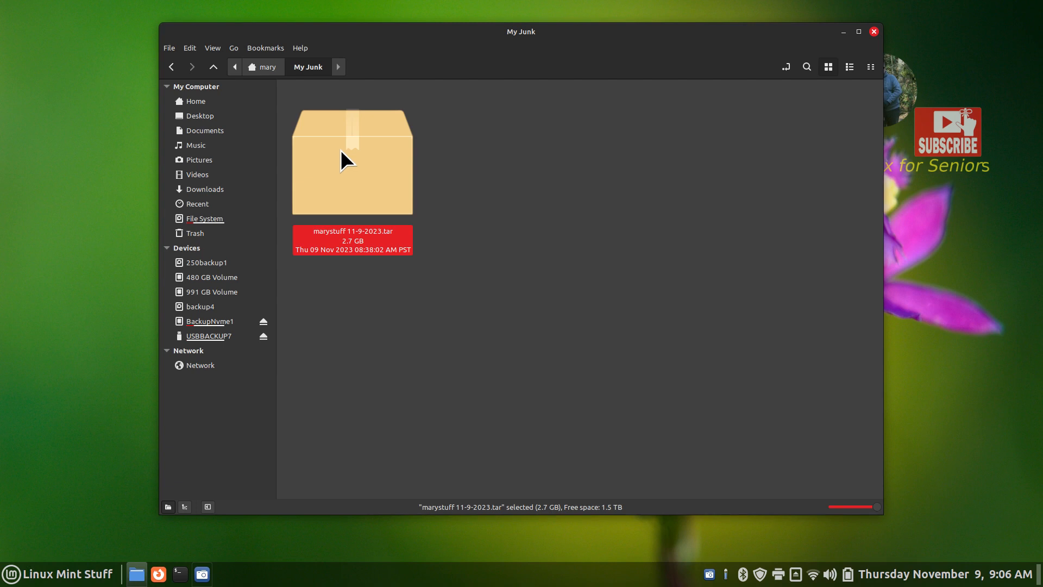
Trash the marystuff 11-9-2023.tar archives in My Junk and Home, then reselect the five folders
{"action": "key", "text": "Delete"}
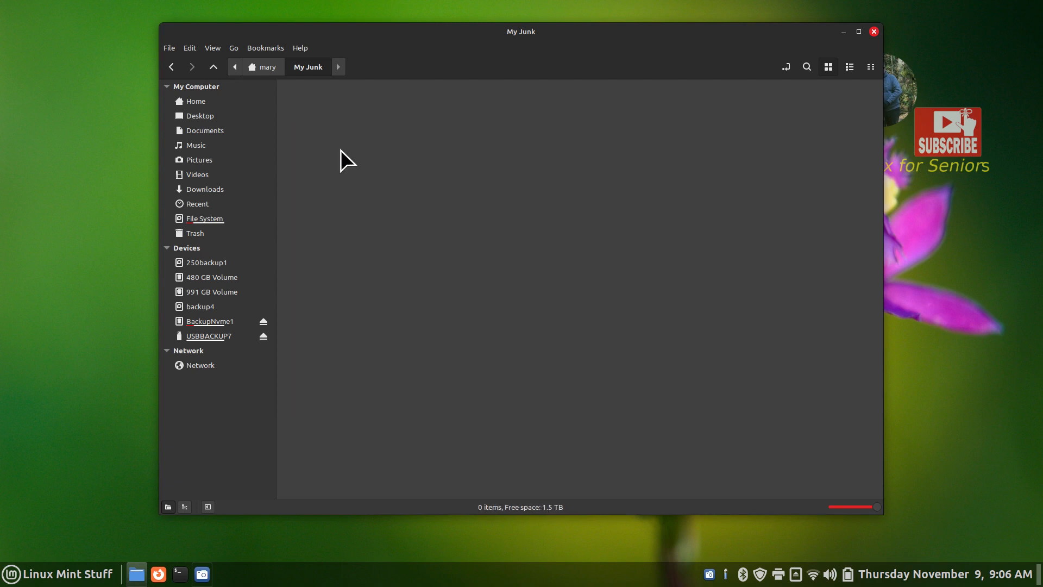
{"action": "left_click", "coordinate": [262, 66]}
{"action": "left_click_drag", "start_coordinate": [571, 224], "coordinate": [471, 308]}
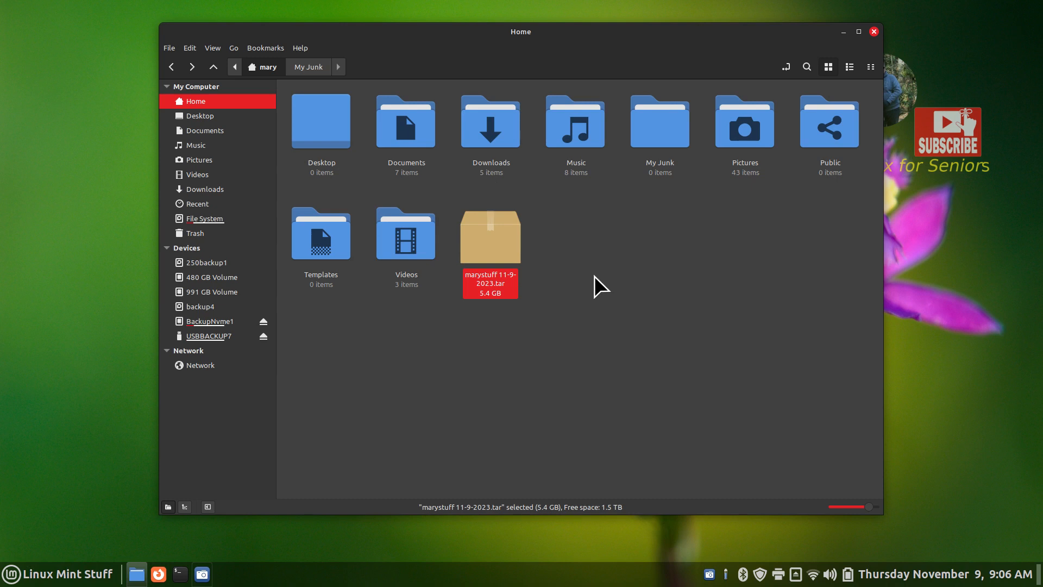
{"action": "key", "text": "Delete"}
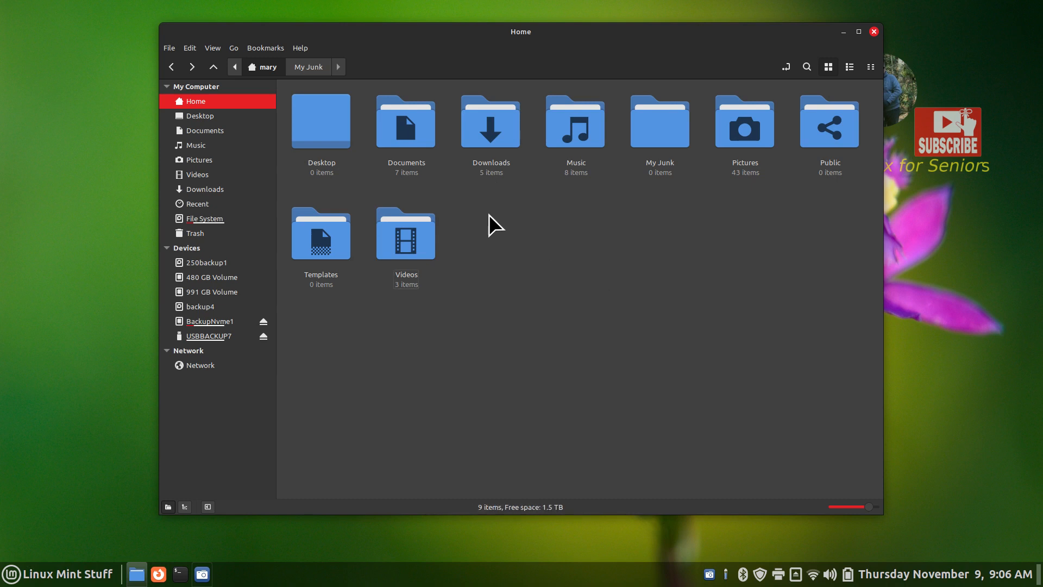
{"action": "left_click_drag", "start_coordinate": [344, 180], "coordinate": [366, 171]}
{"action": "left_click_drag", "start_coordinate": [378, 135], "coordinate": [746, 125]}
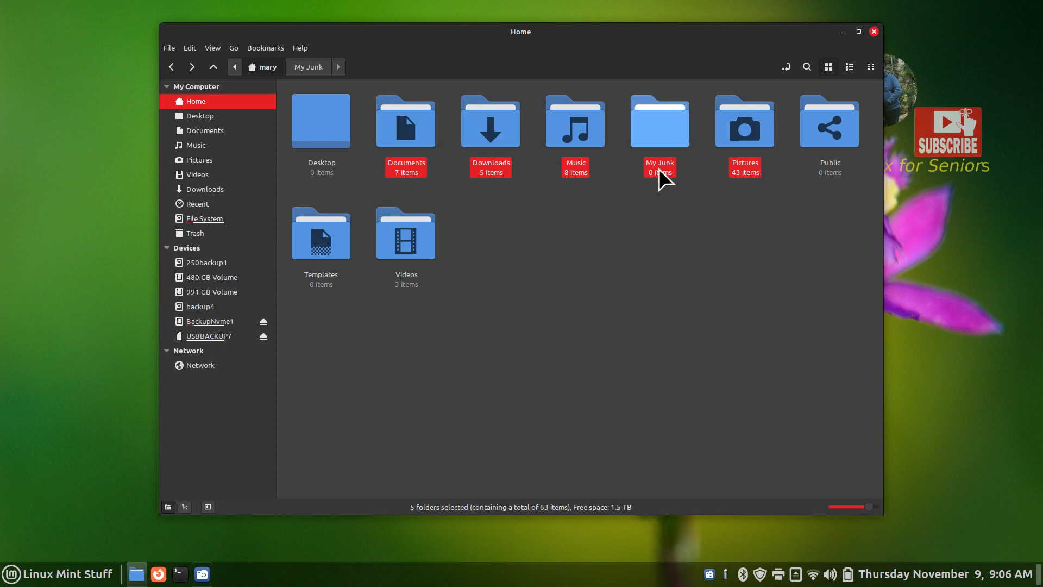
Compress the five selected Home folders into a .tar archive named marystuff 11-9-2023
{"action": "right_click", "coordinate": [565, 127]}
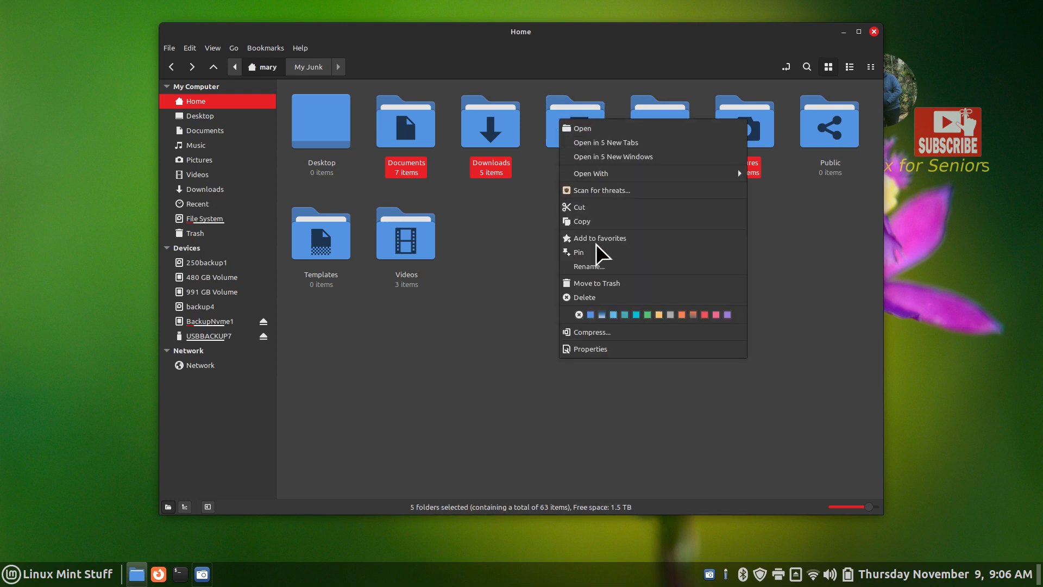
{"action": "left_click", "coordinate": [625, 334]}
{"action": "left_click", "coordinate": [455, 231]}
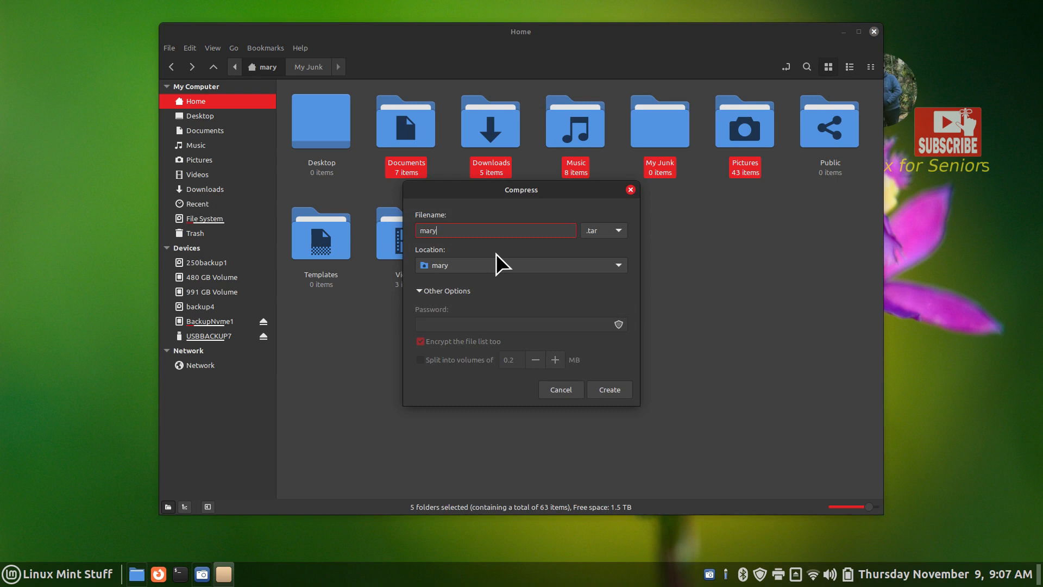
{"action": "type", "text": "stuff 11-9-2023"}
{"action": "left_click_drag", "start_coordinate": [481, 194], "coordinate": [574, 240]}
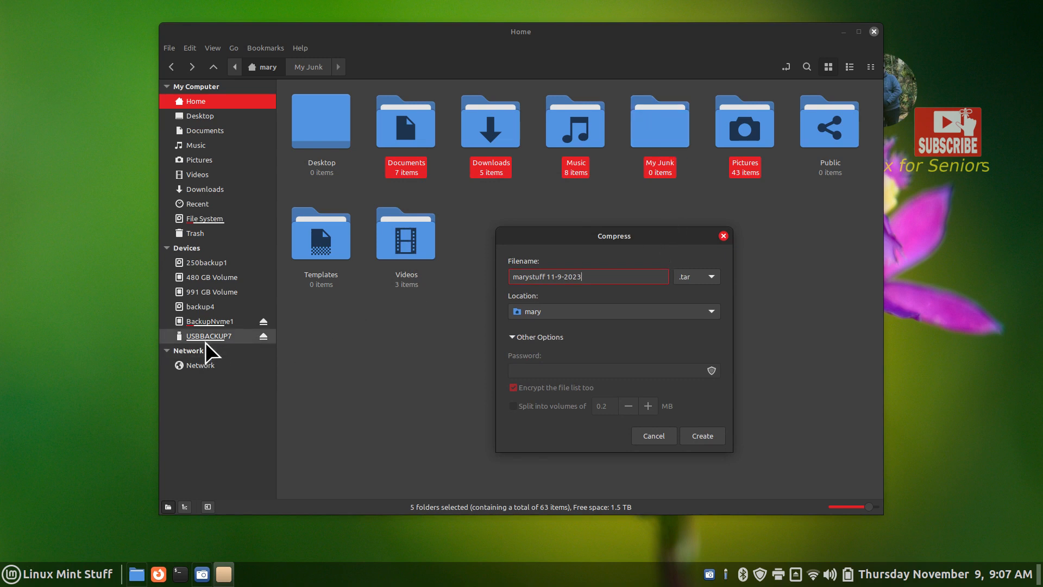
{"action": "left_click", "coordinate": [702, 435]}
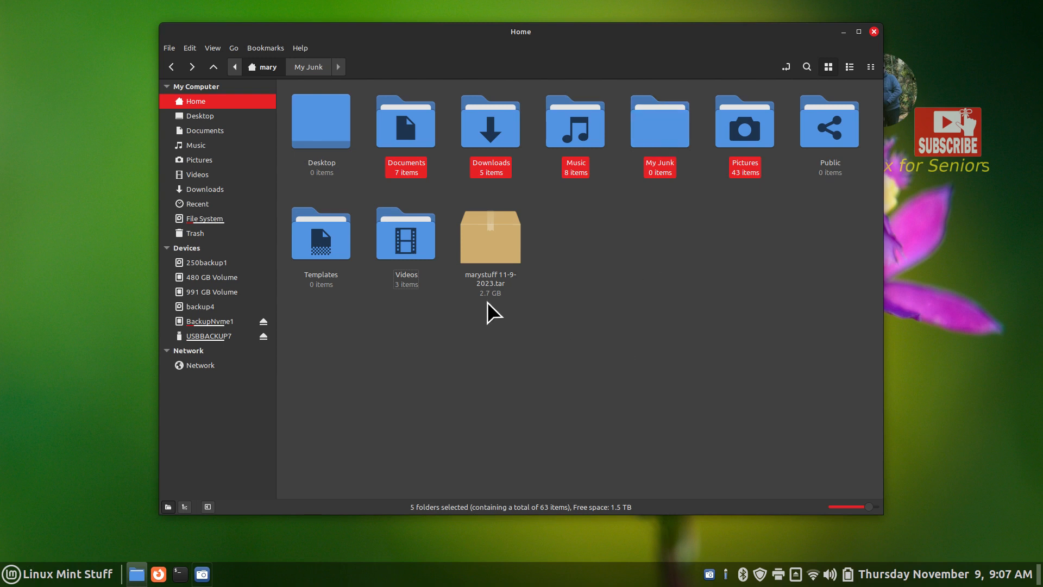
{"action": "double_click", "coordinate": [490, 245]}
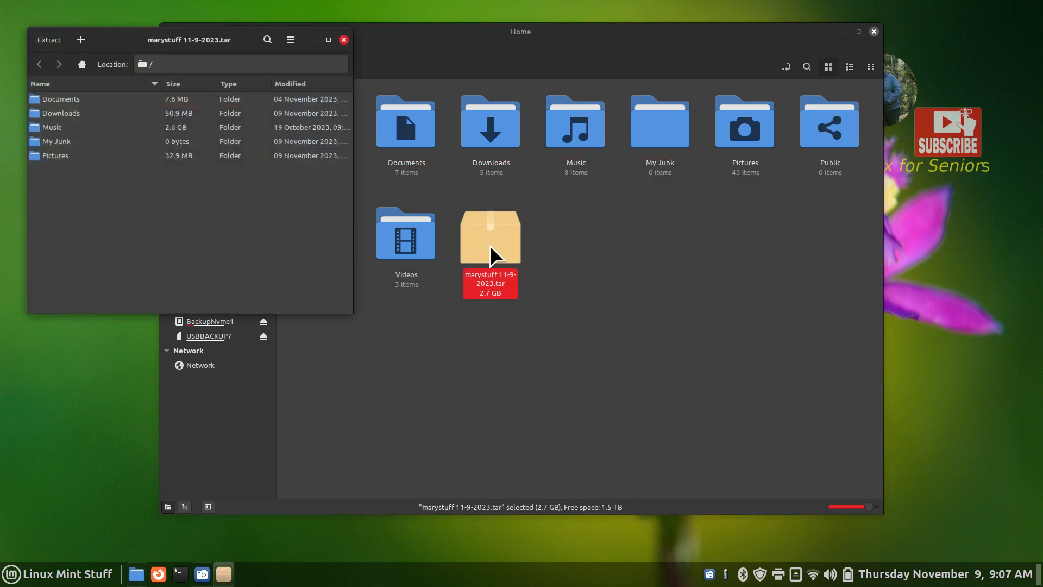
{"action": "left_click_drag", "start_coordinate": [126, 41], "coordinate": [695, 208]}
{"action": "double_click", "coordinate": [597, 323]}
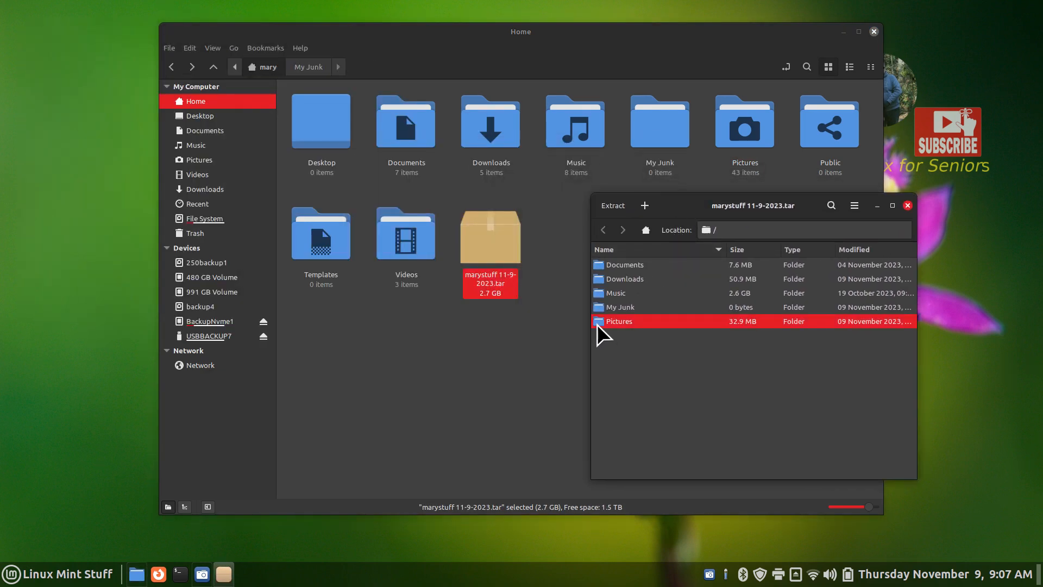
{"action": "left_click", "coordinate": [907, 205]}
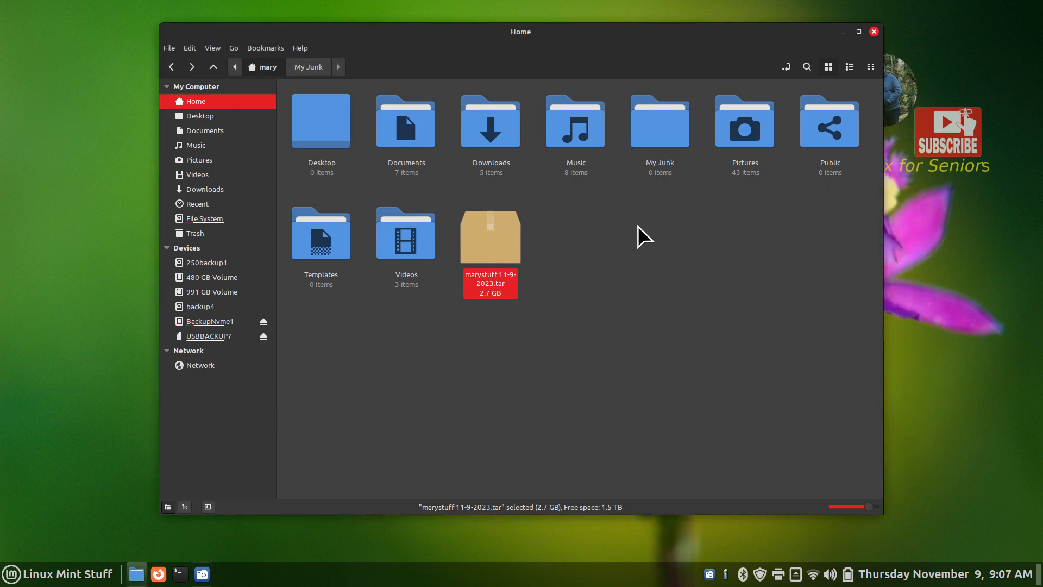
Empty the Trash to permanently delete the two old archives
{"action": "left_click", "coordinate": [184, 235]}
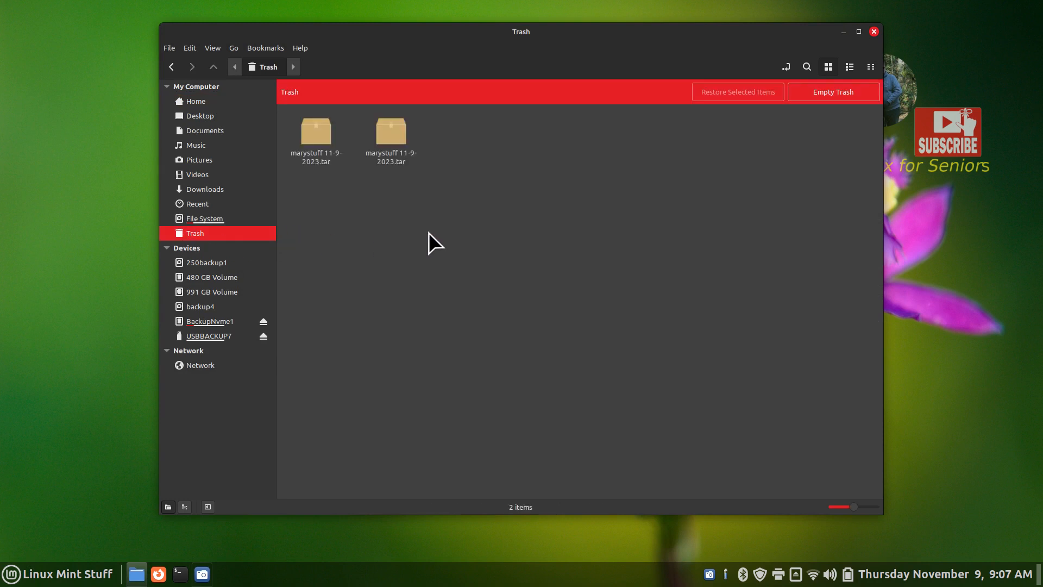
{"action": "left_click", "coordinate": [834, 91]}
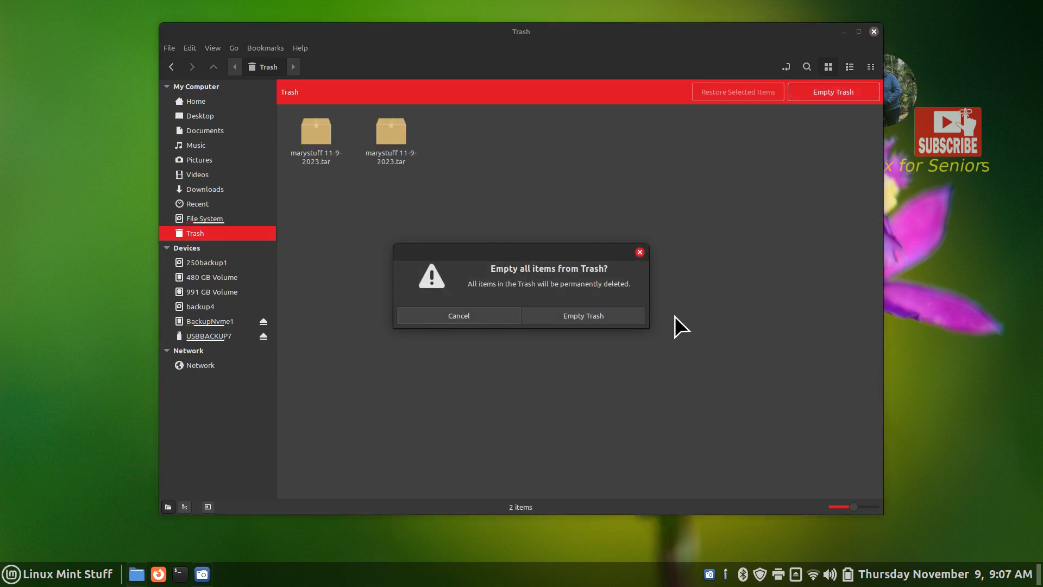
{"action": "left_click", "coordinate": [582, 316]}
{"action": "left_click", "coordinate": [215, 102]}
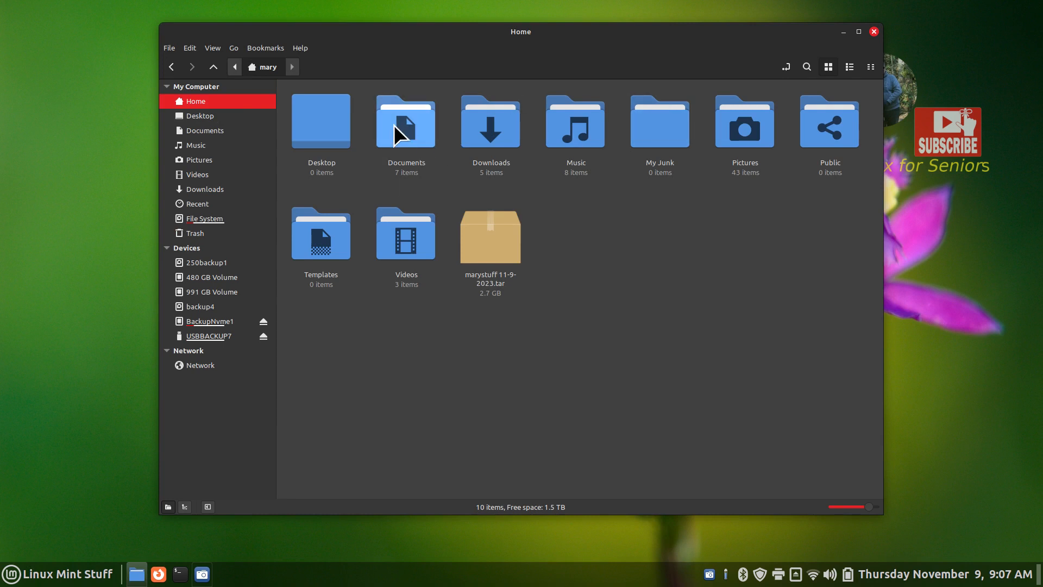
Delete 1.jpg from Pictures, empty the Trash again, and return to Home
{"action": "left_click", "coordinate": [739, 129]}
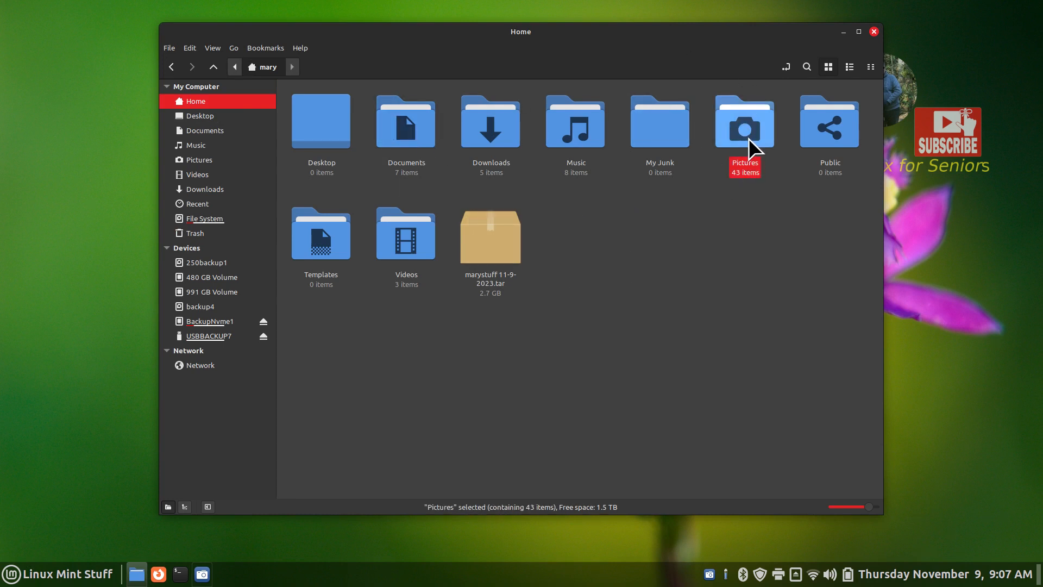
{"action": "double_click", "coordinate": [747, 137]}
{"action": "left_click", "coordinate": [308, 131]}
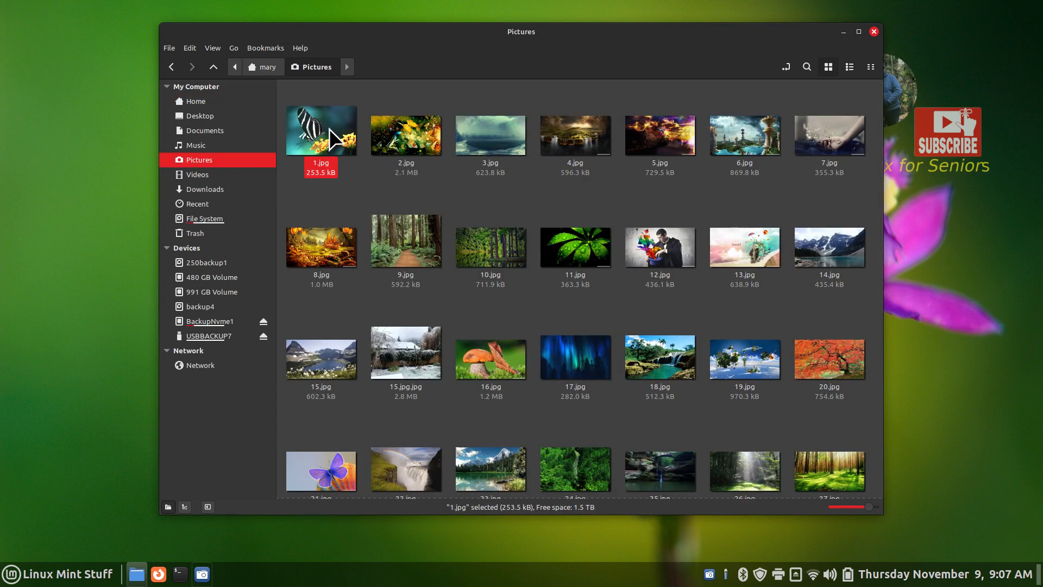
{"action": "key", "text": "Delete"}
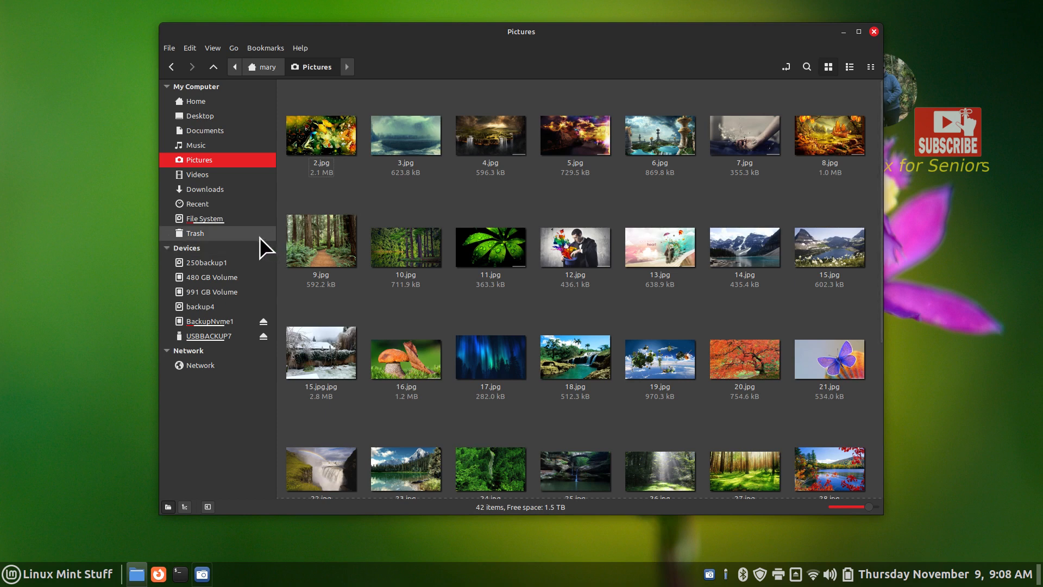
{"action": "left_click", "coordinate": [232, 233]}
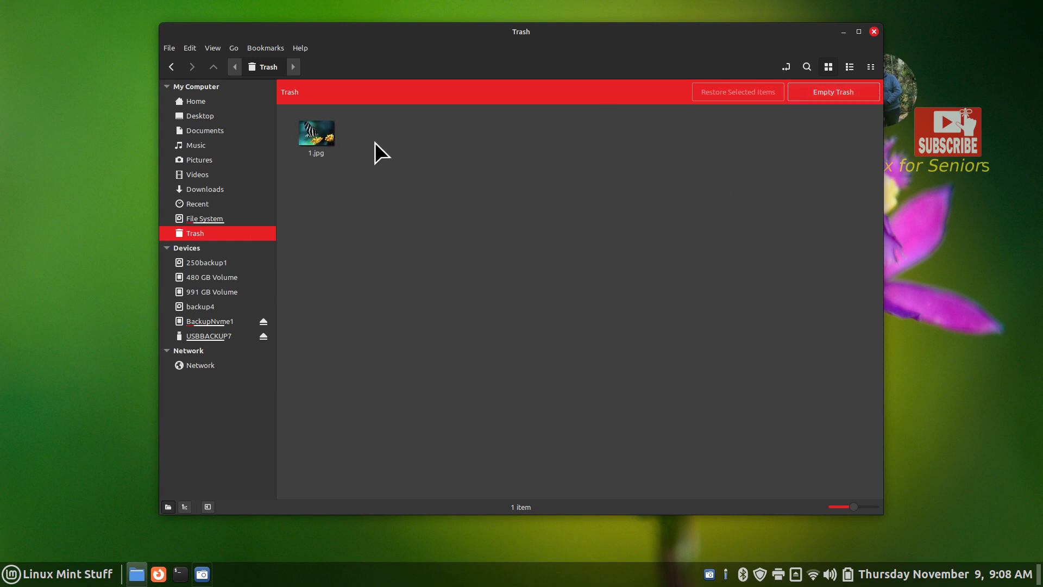
{"action": "left_click", "coordinate": [849, 90]}
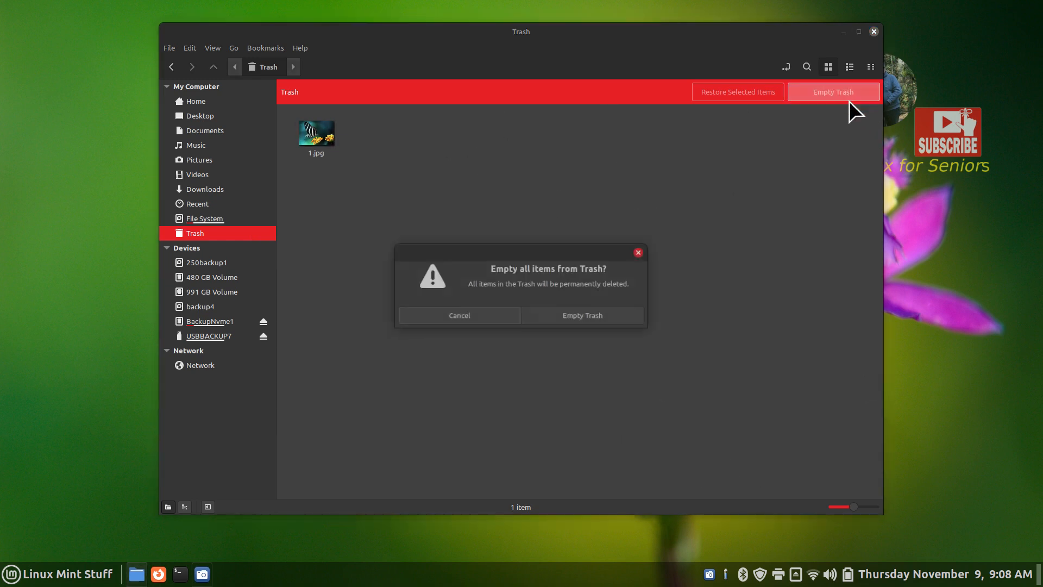
{"action": "left_click", "coordinate": [609, 321]}
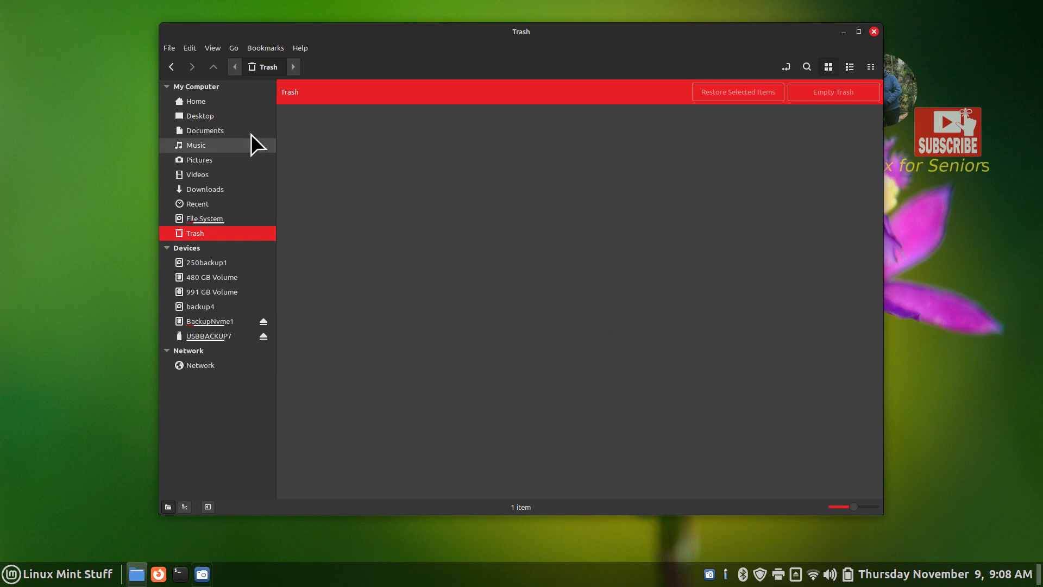
{"action": "left_click", "coordinate": [214, 101]}
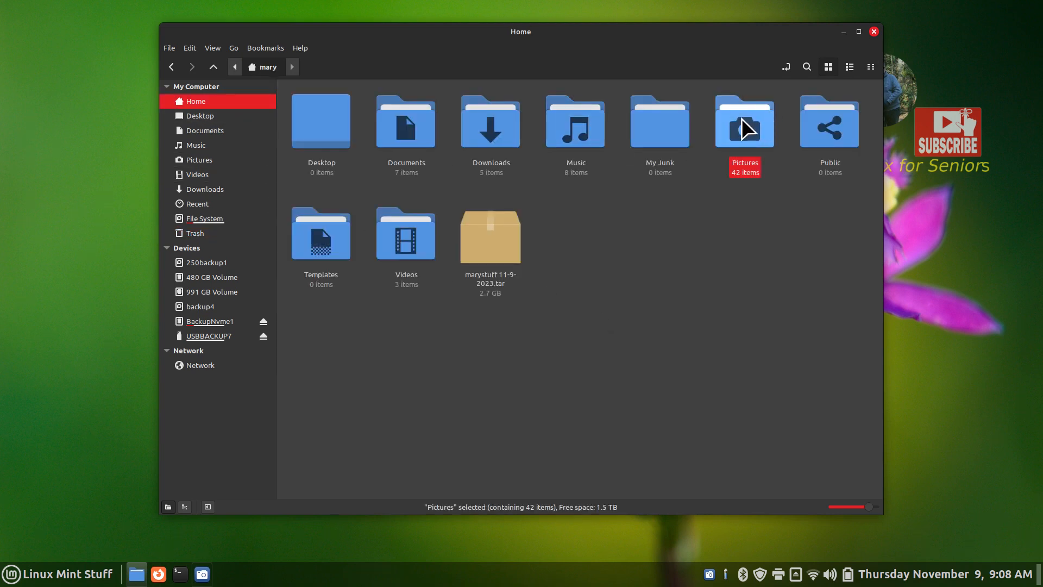
Move the marystuff 11-9-2023.tar archive into the My Junk folder
{"action": "double_click", "coordinate": [741, 119]}
{"action": "left_click", "coordinate": [205, 100]}
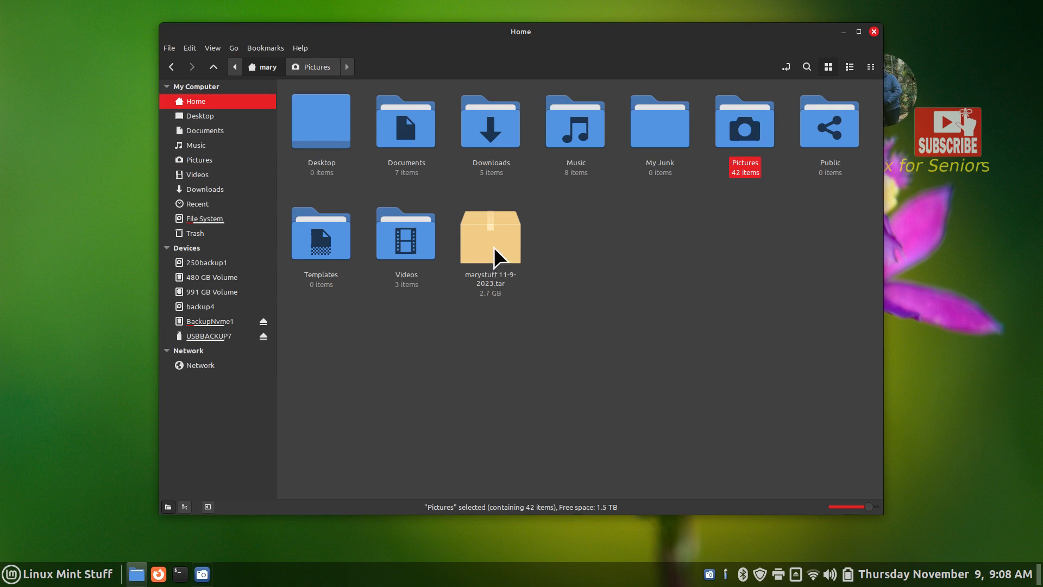
{"action": "left_click_drag", "start_coordinate": [494, 247], "coordinate": [667, 135]}
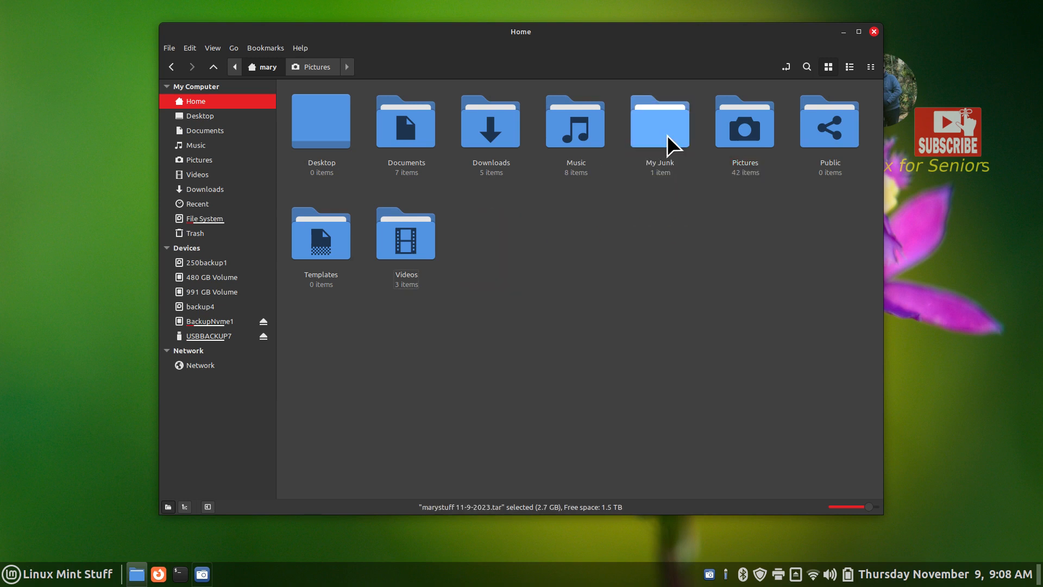
Extract 1.jpg from the archive's Pictures folder into My Junk
{"action": "double_click", "coordinate": [658, 122]}
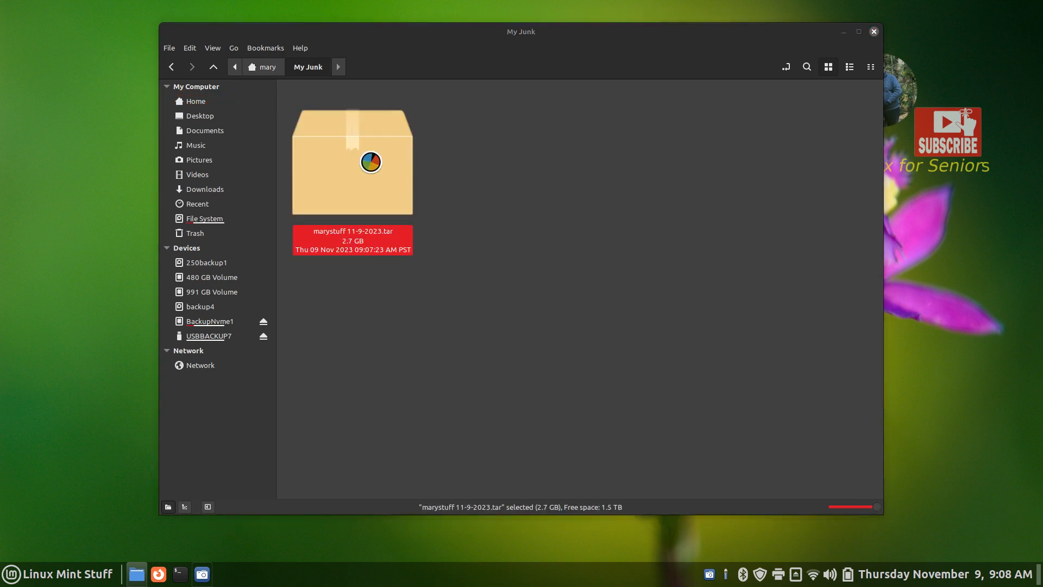
{"action": "left_click_drag", "start_coordinate": [103, 33], "coordinate": [597, 131]}
{"action": "double_click", "coordinate": [526, 254]}
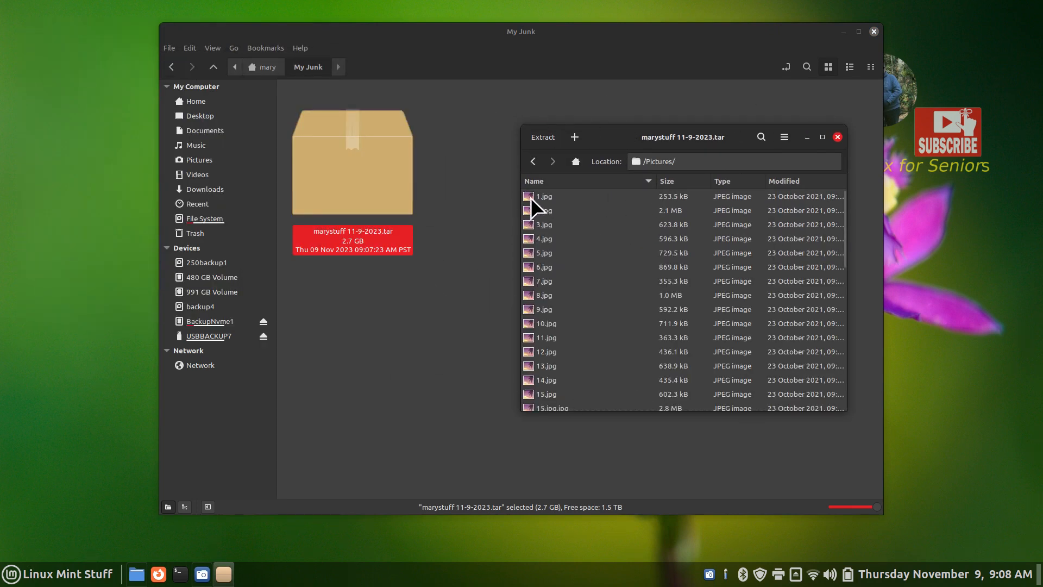
{"action": "left_click_drag", "start_coordinate": [530, 197], "coordinate": [512, 321]}
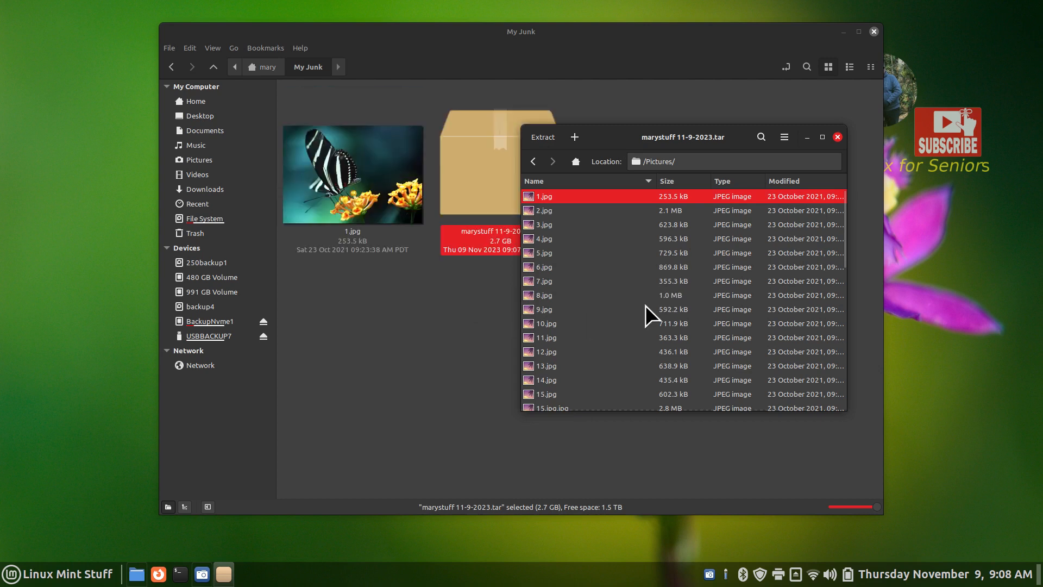
{"action": "left_click", "coordinate": [839, 138]}
{"action": "left_click", "coordinate": [325, 155]}
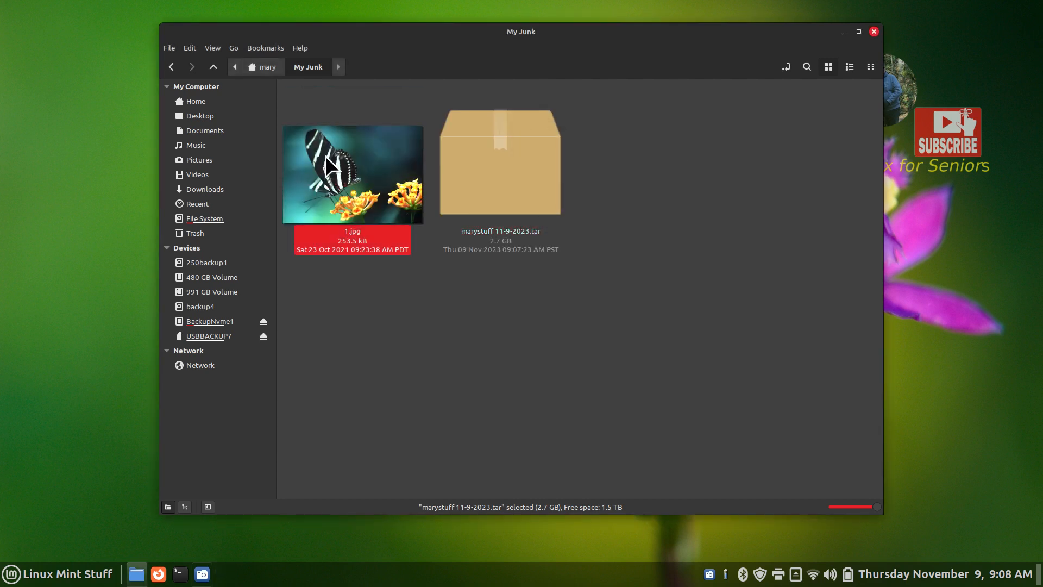
Cut 1.jpg from My Junk and paste it into Pictures
{"action": "right_click", "coordinate": [325, 155]}
{"action": "left_click", "coordinate": [347, 232]}
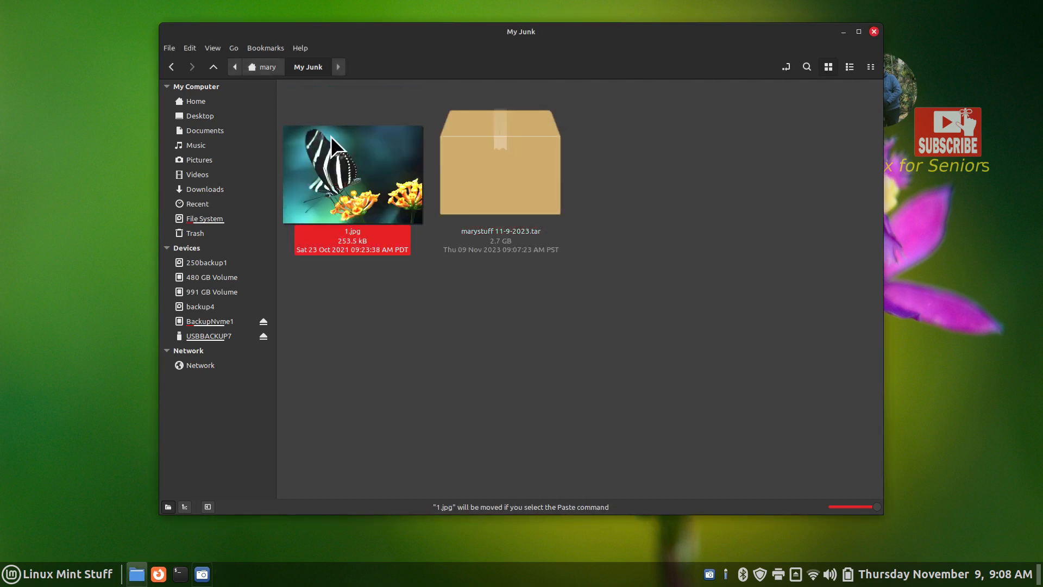
{"action": "left_click", "coordinate": [255, 67]}
{"action": "double_click", "coordinate": [731, 124]}
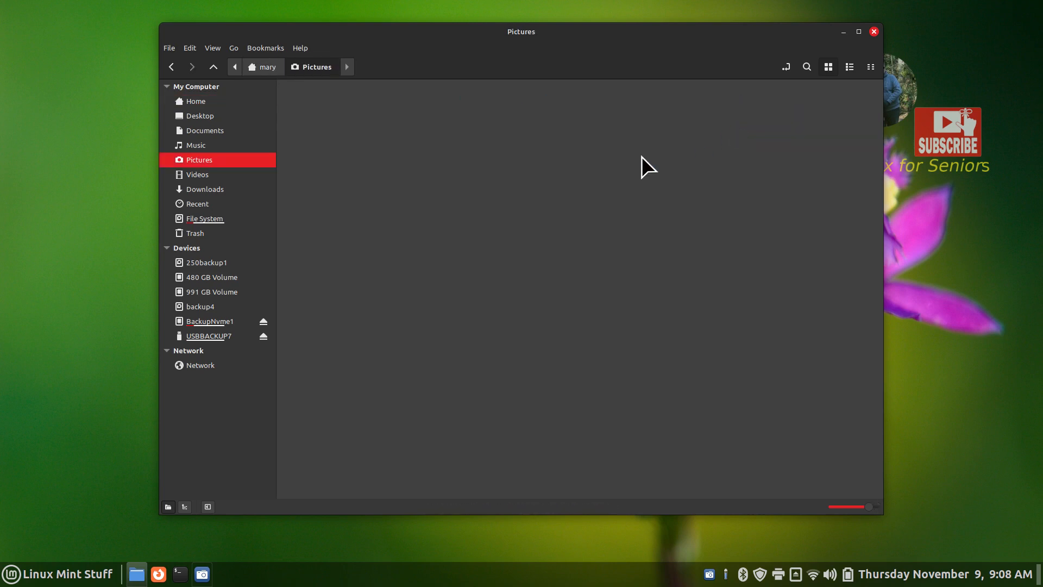
{"action": "right_click", "coordinate": [495, 181]}
{"action": "left_click", "coordinate": [542, 308]}
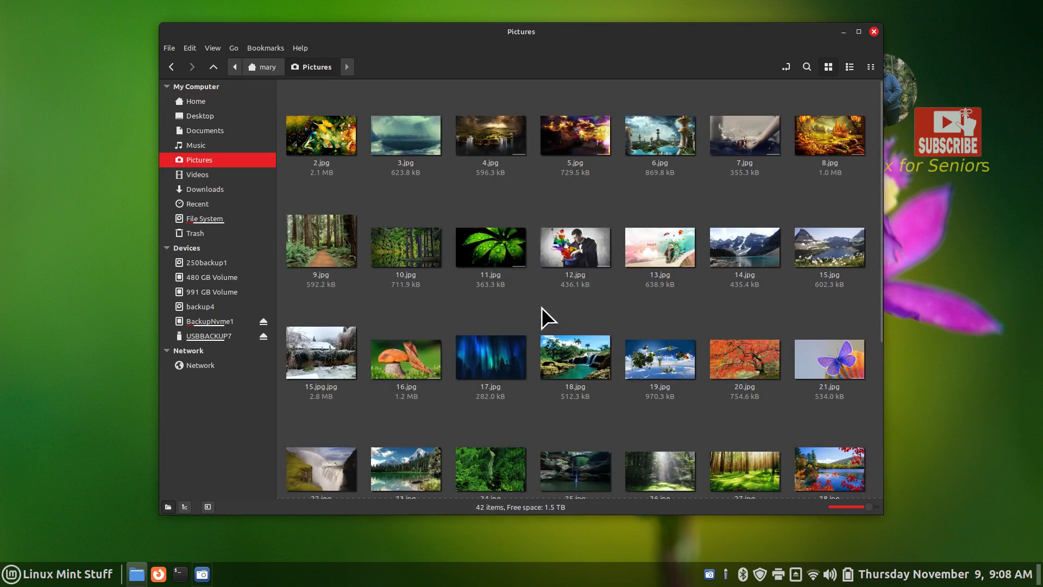
{"action": "left_click", "coordinate": [376, 185]}
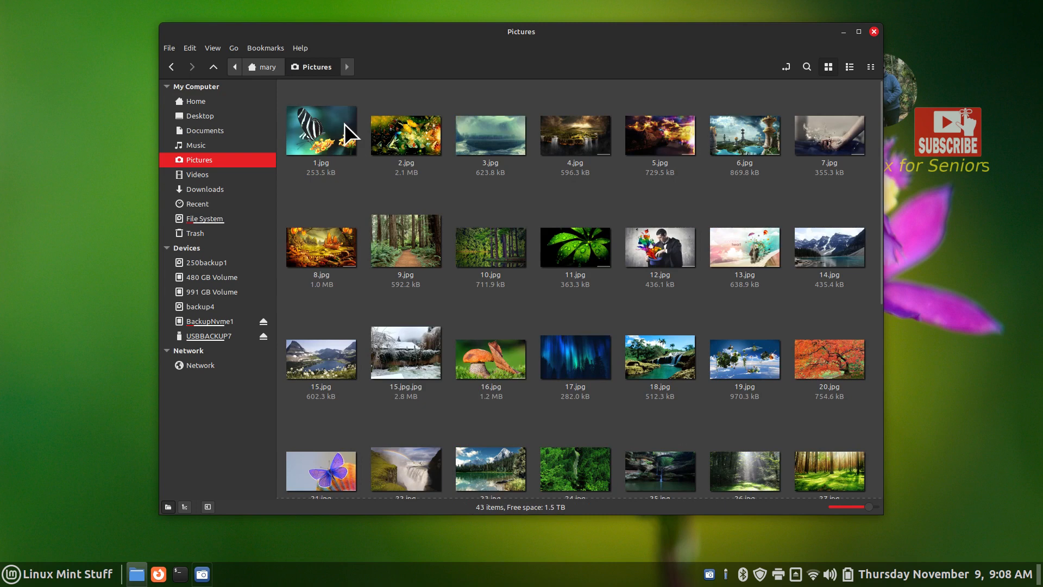
Check that My Junk holds only the archive, then open Downloads
{"action": "left_click", "coordinate": [233, 103]}
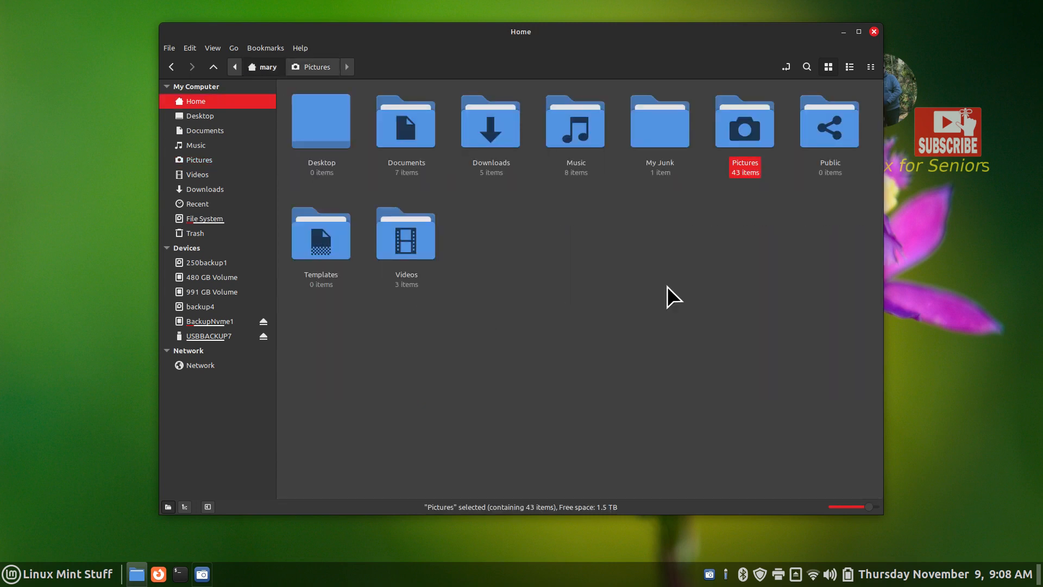
{"action": "double_click", "coordinate": [654, 117]}
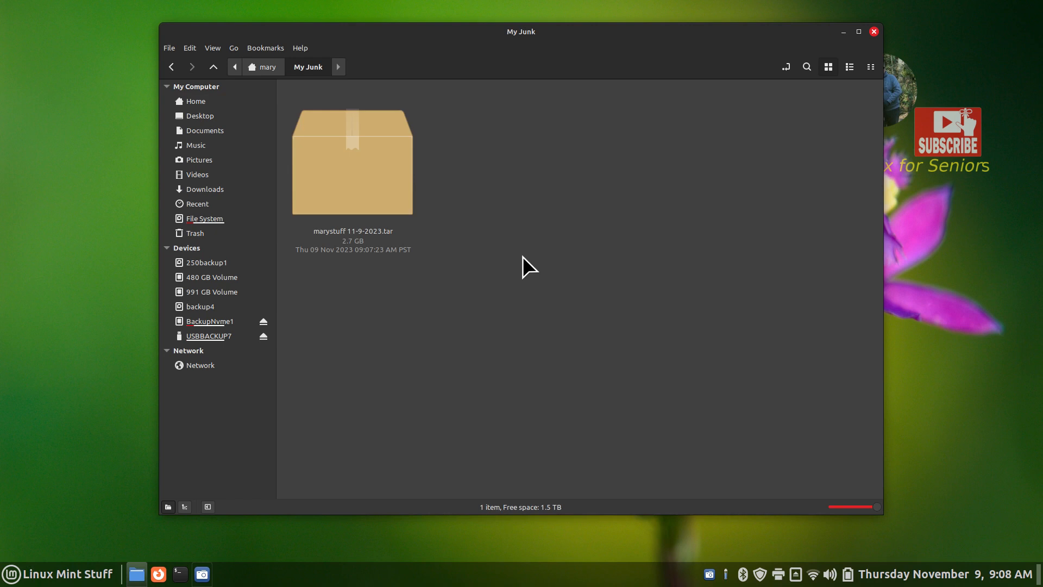
{"action": "left_click", "coordinate": [214, 101]}
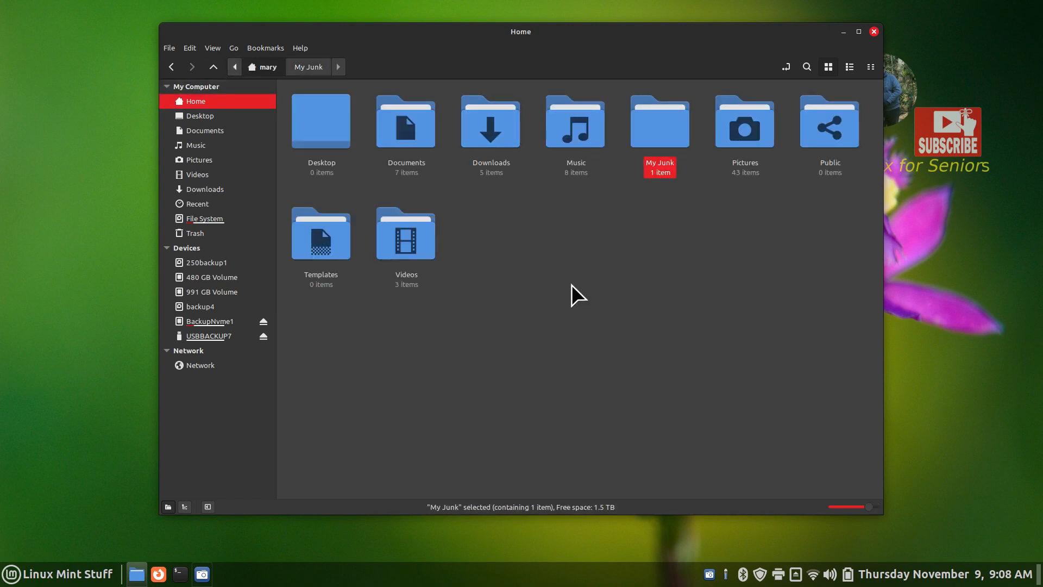
{"action": "left_click", "coordinate": [218, 190]}
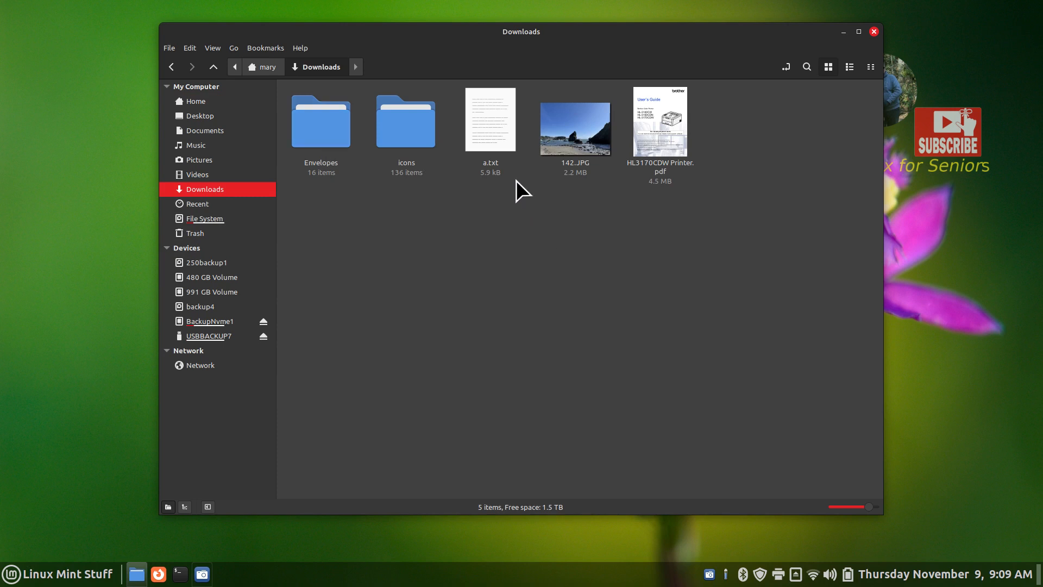
Practise selecting single Downloads items, then rubber-band select all five
{"action": "left_click", "coordinate": [403, 117]}
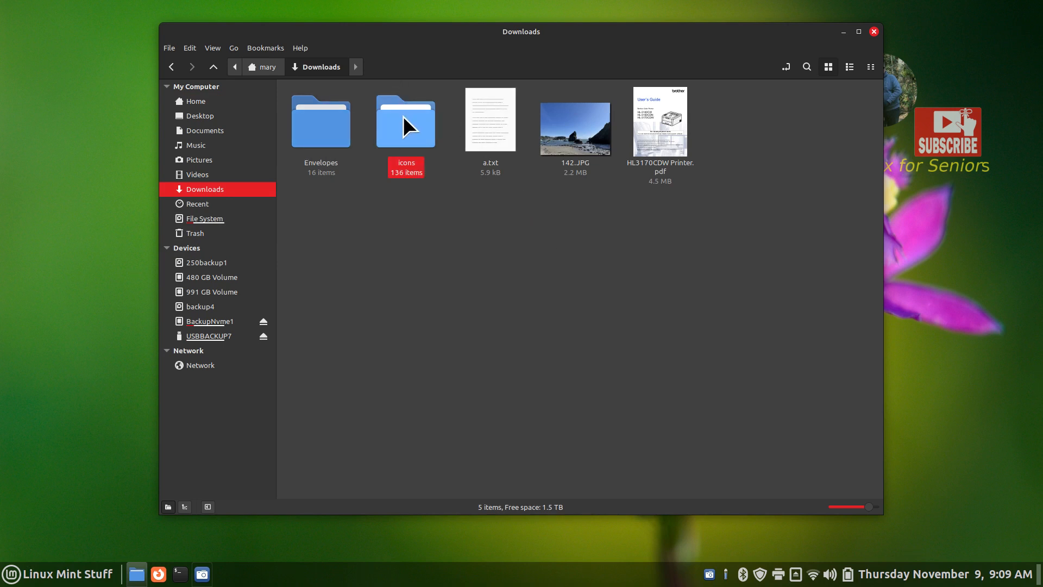
{"action": "left_click", "coordinate": [324, 124]}
{"action": "left_click", "coordinate": [382, 283]}
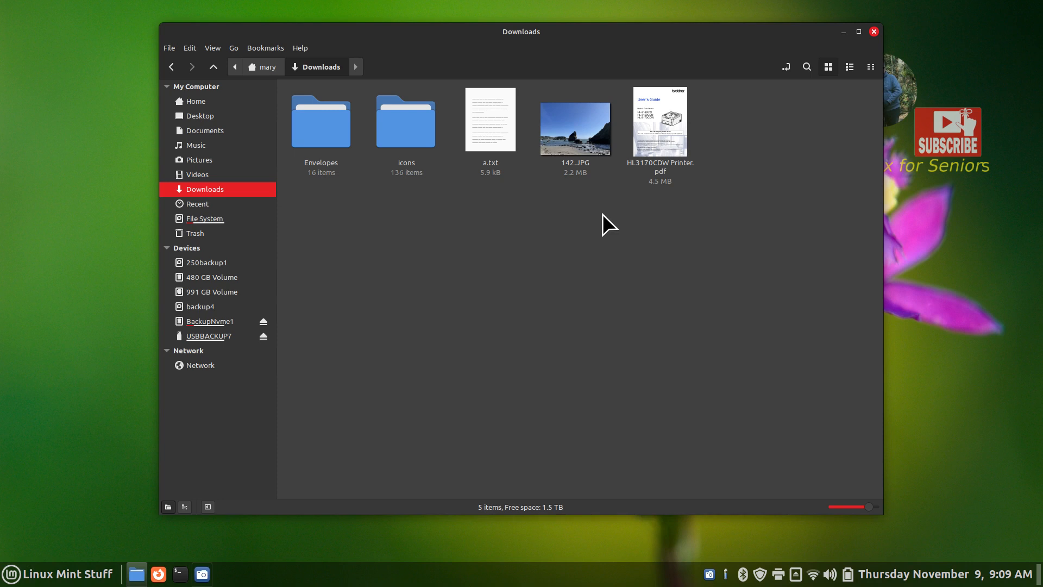
{"action": "left_click", "coordinate": [588, 145]}
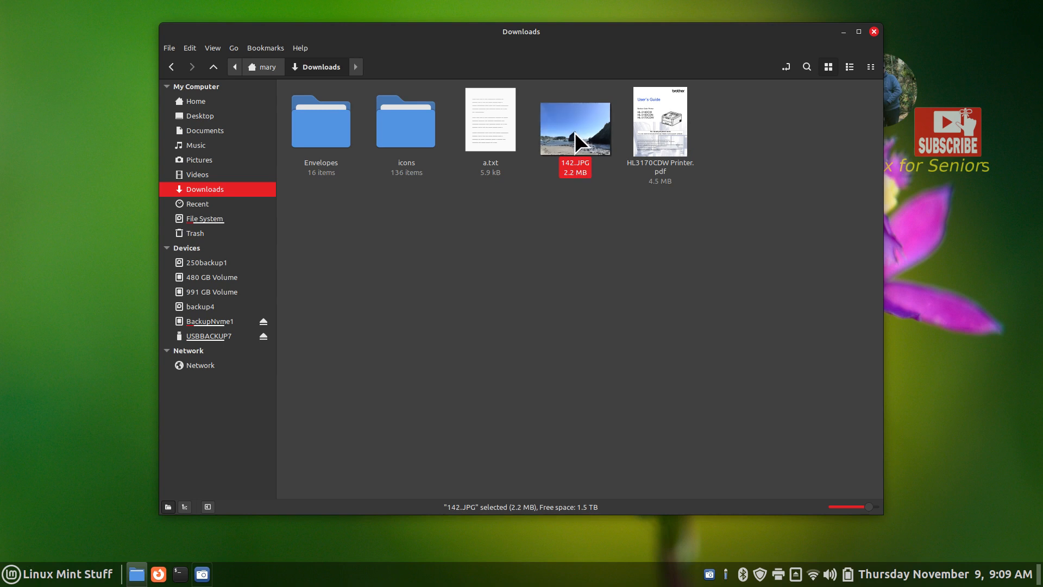
{"action": "left_click", "coordinate": [718, 202]}
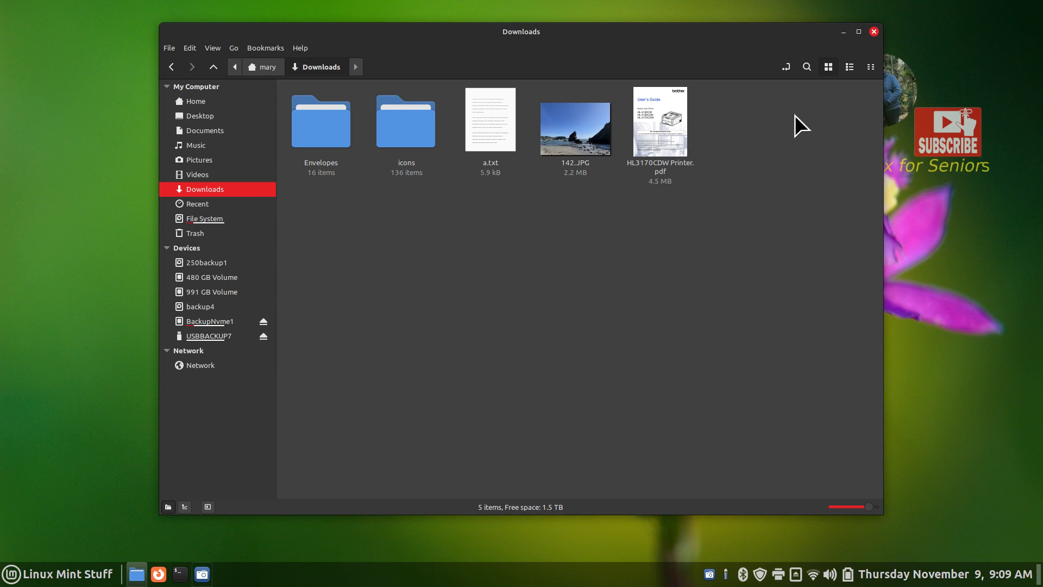
{"action": "left_click_drag", "start_coordinate": [794, 115], "coordinate": [310, 158]}
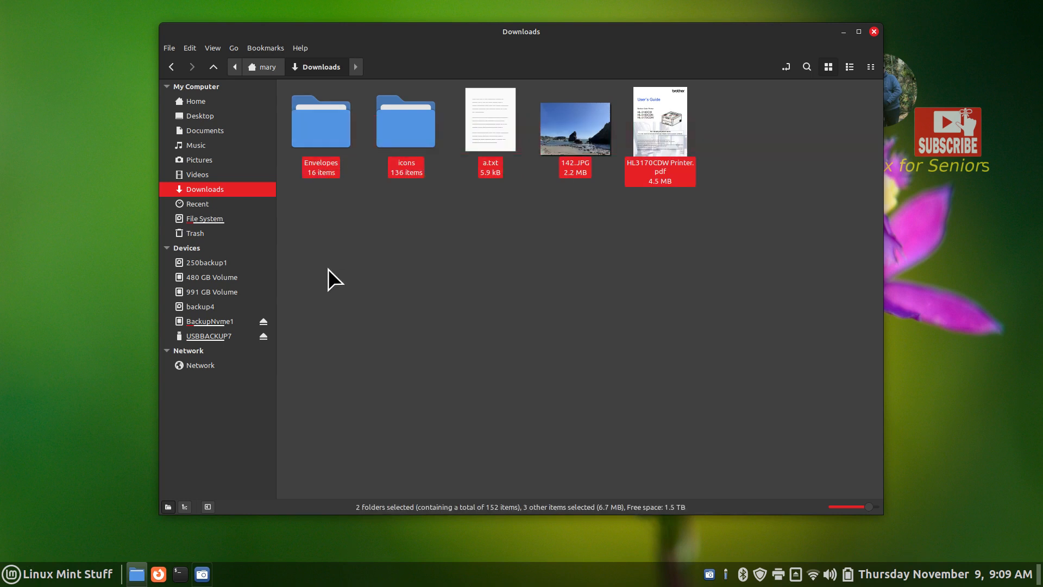
{"action": "left_click", "coordinate": [328, 268]}
Select all with Ctrl+A, Ctrl-click a.txt, 142.JPG and Envelopes, then rubber-band select all five
{"action": "key", "text": "ctrl+a"}
{"action": "left_click", "coordinate": [492, 234]}
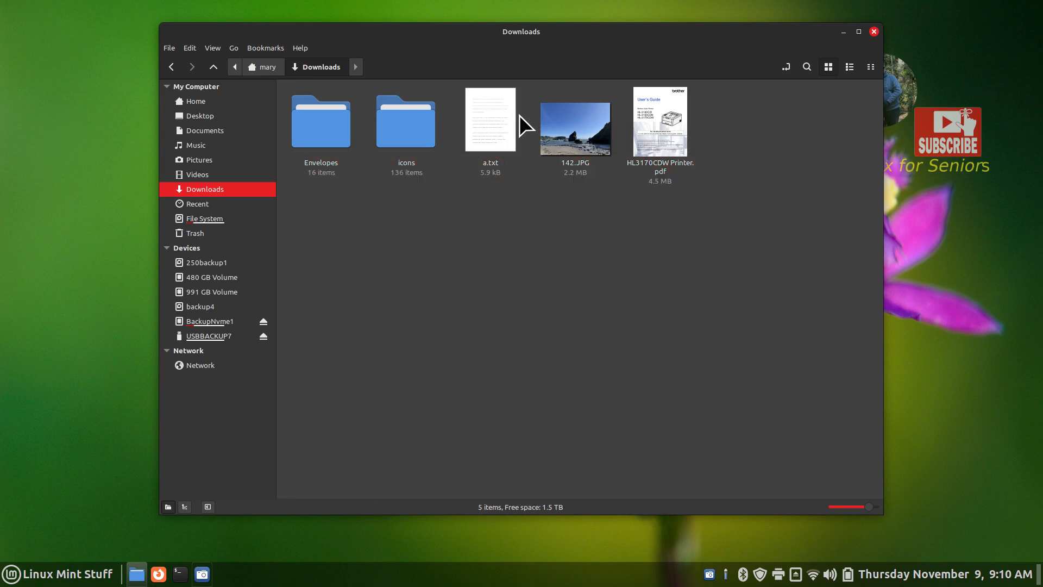
{"action": "left_click", "coordinate": [501, 119]}
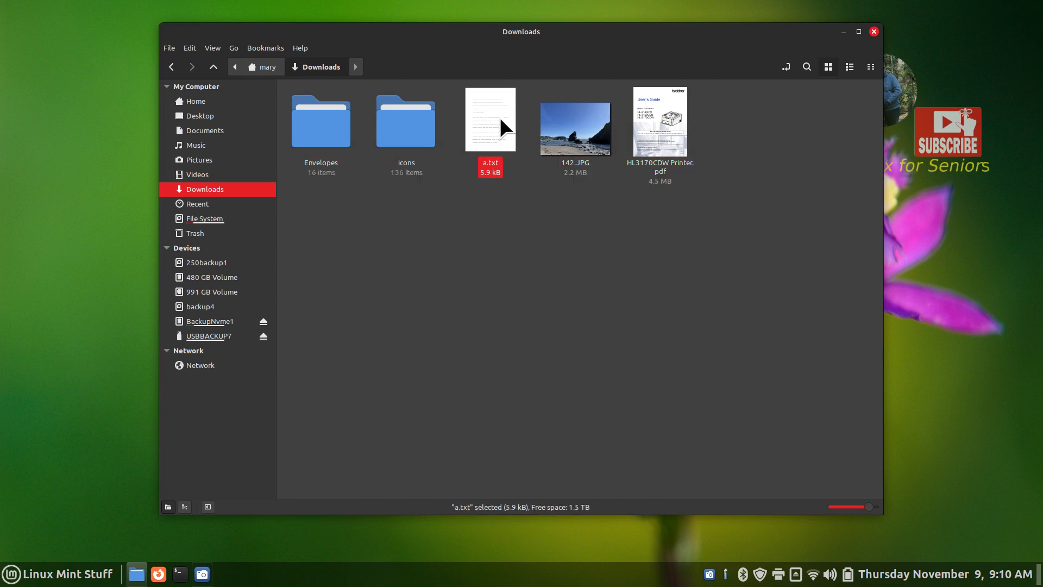
{"action": "left_click", "coordinate": [576, 138], "text": "ctrl"}
{"action": "left_click", "coordinate": [321, 130], "text": "ctrl"}
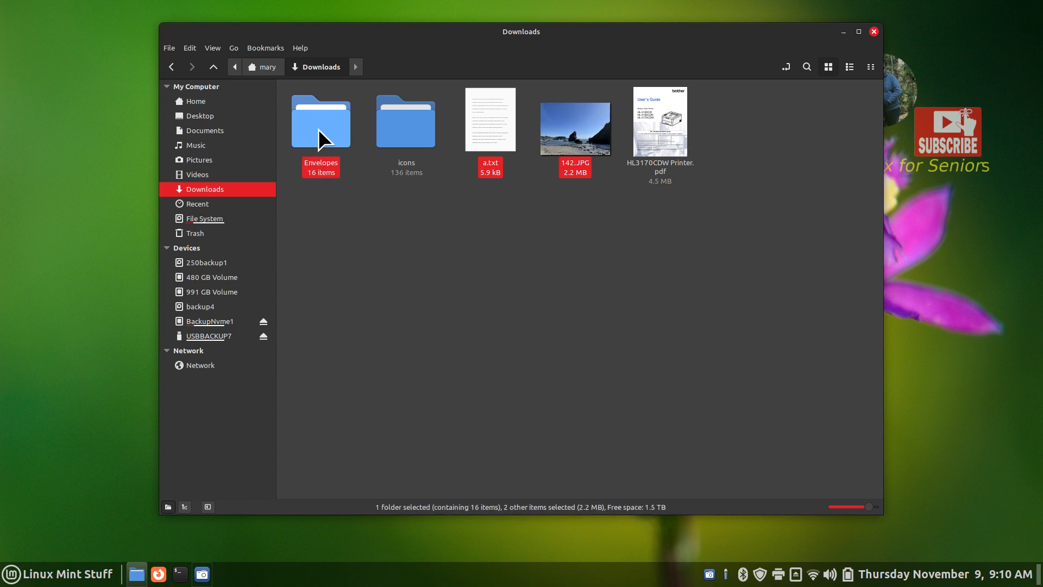
{"action": "left_click", "coordinate": [366, 295]}
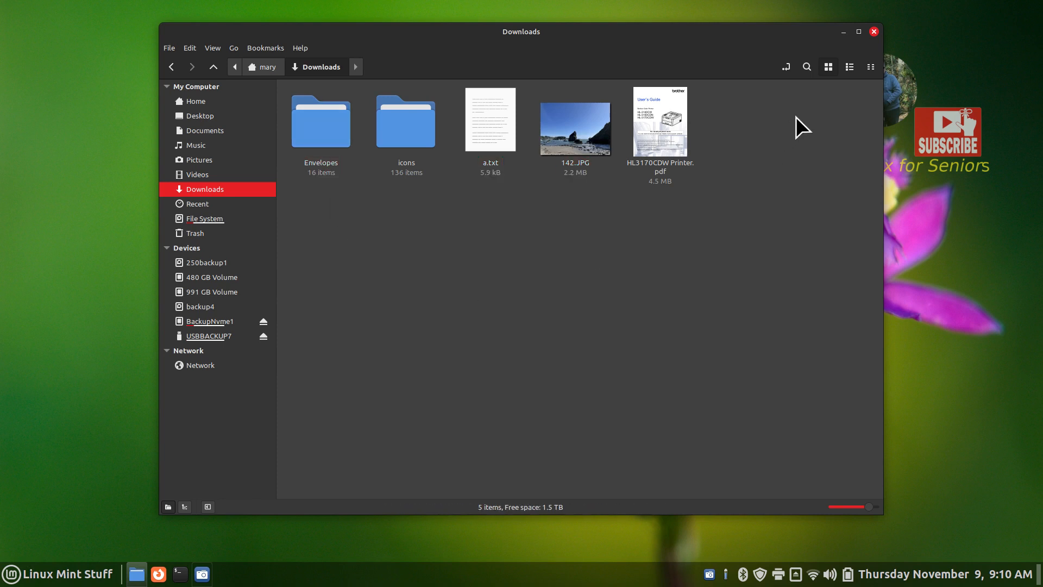
{"action": "left_click_drag", "start_coordinate": [796, 117], "coordinate": [288, 139]}
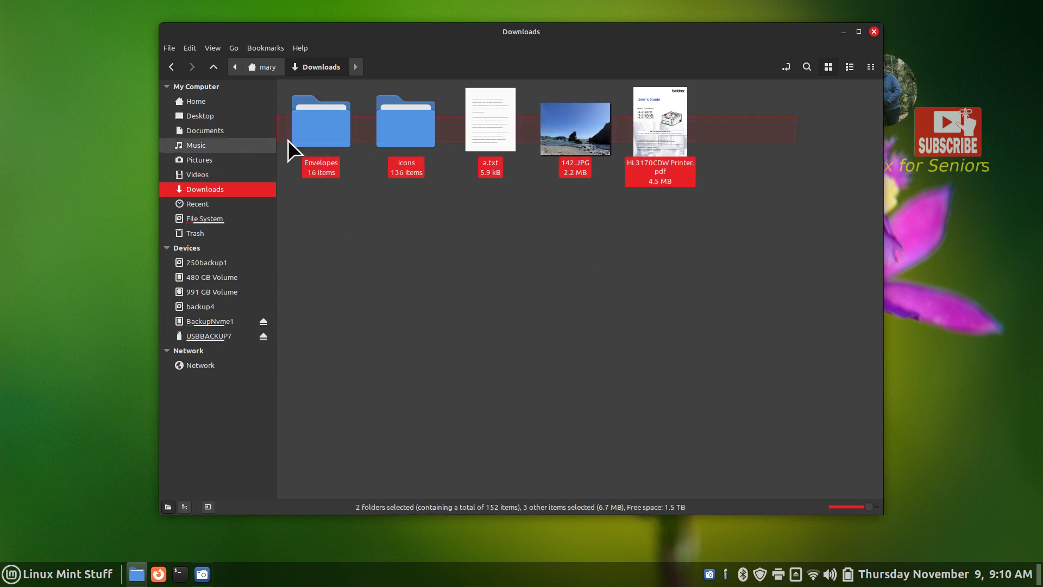
Compress the five selected items into a .tar archive, Downloads1.tar, in Downloads
{"action": "right_click", "coordinate": [409, 123]}
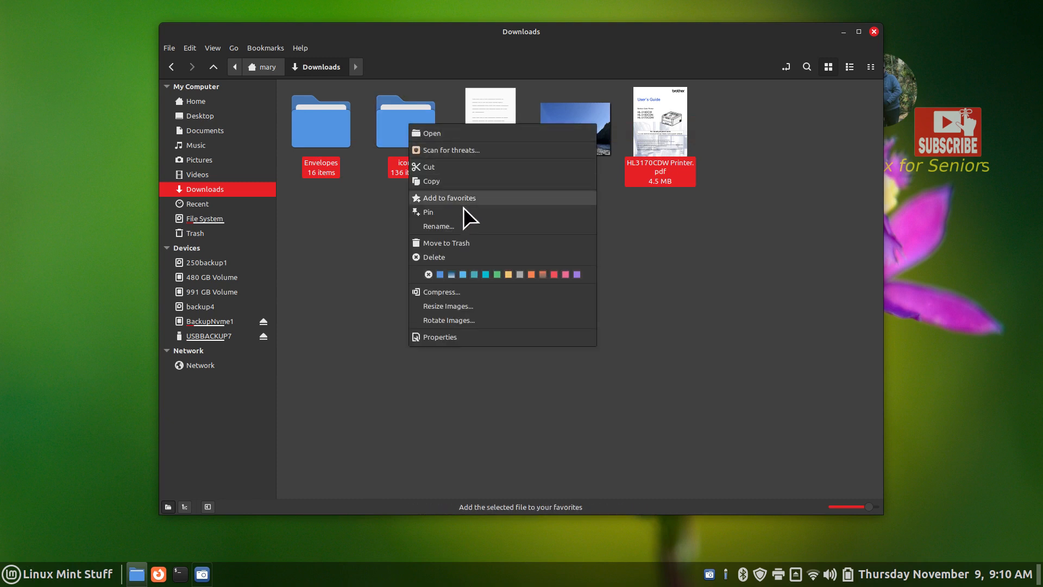
{"action": "left_click", "coordinate": [485, 290]}
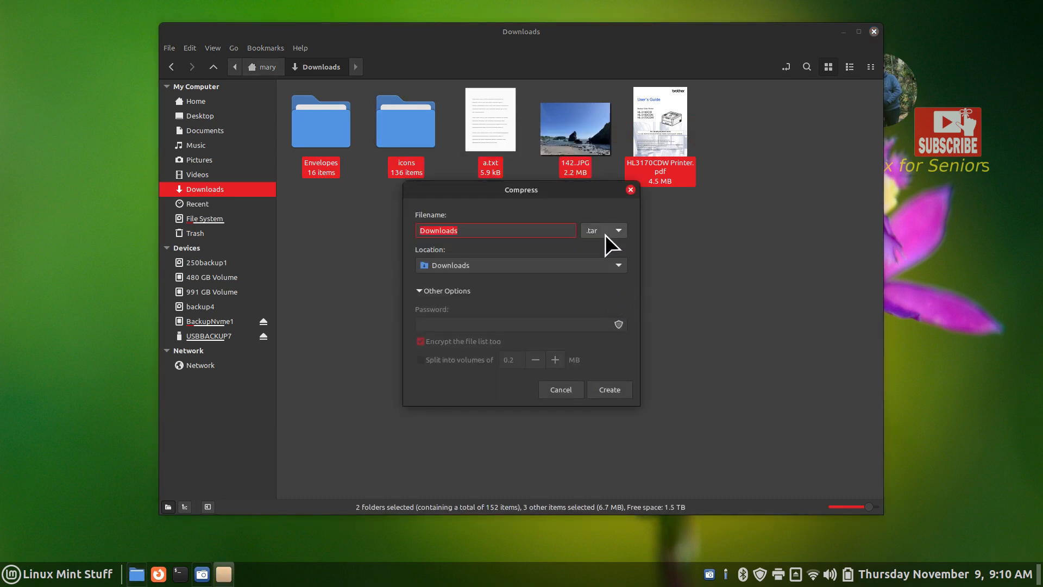
{"action": "left_click_drag", "start_coordinate": [474, 188], "coordinate": [569, 213]}
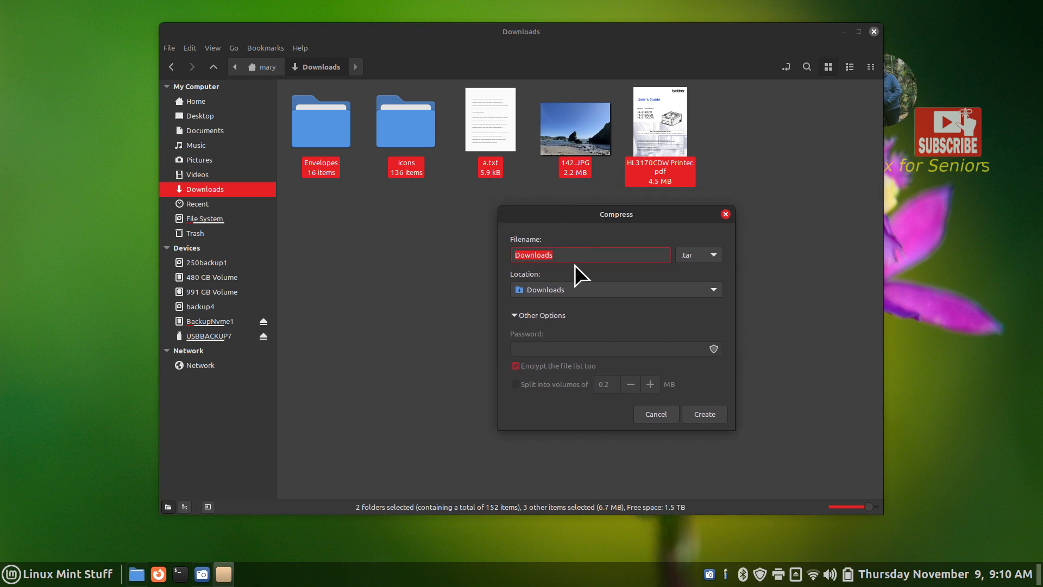
{"action": "left_click", "coordinate": [575, 254]}
{"action": "left_click", "coordinate": [705, 414]}
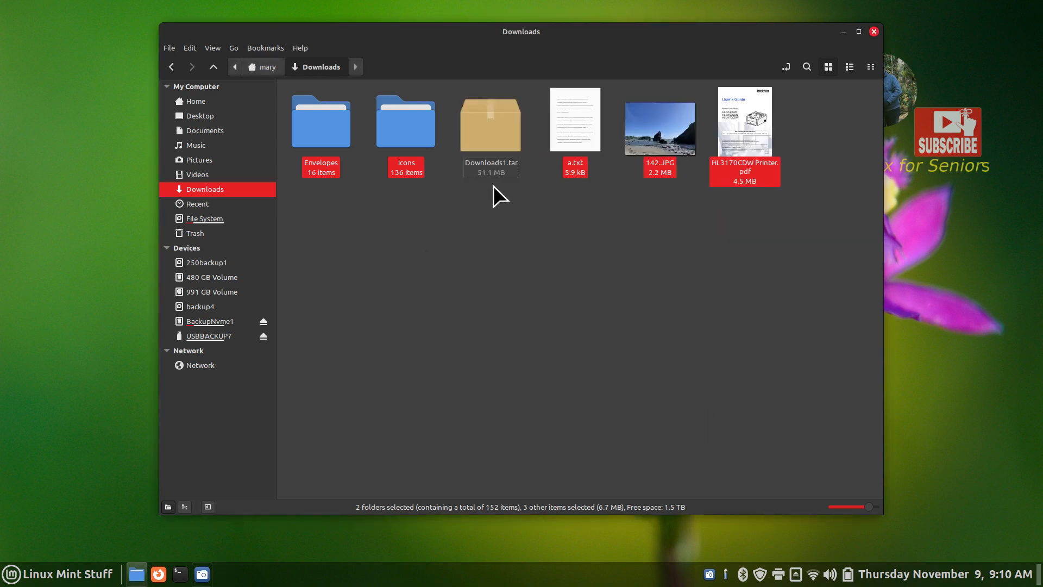
{"action": "left_click", "coordinate": [494, 129]}
Cut Downloads1.tar from Downloads and paste it onto the empty USBBACKUP7 drive
{"action": "right_click", "coordinate": [493, 126]}
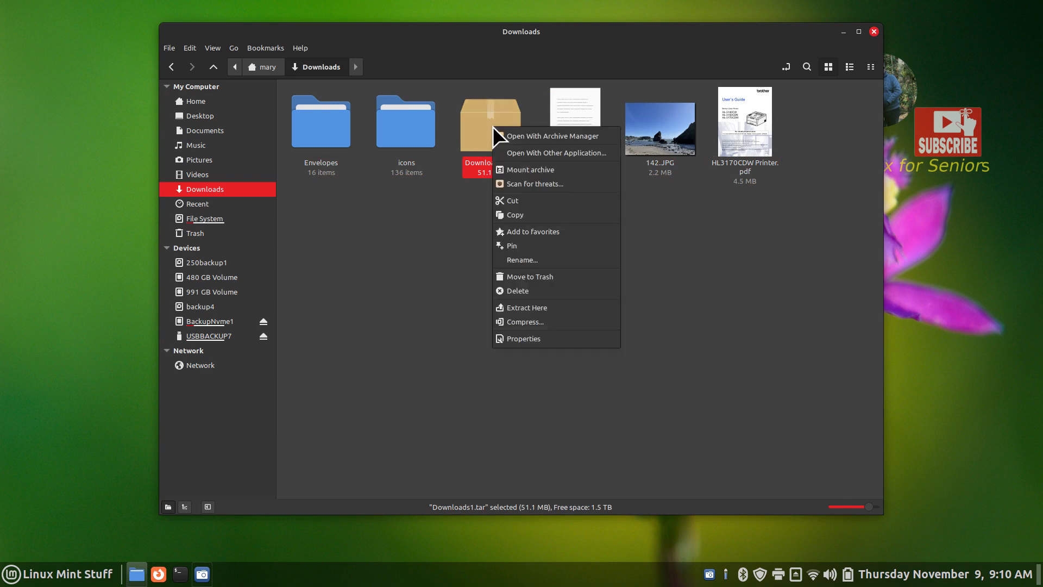
{"action": "left_click", "coordinate": [516, 201]}
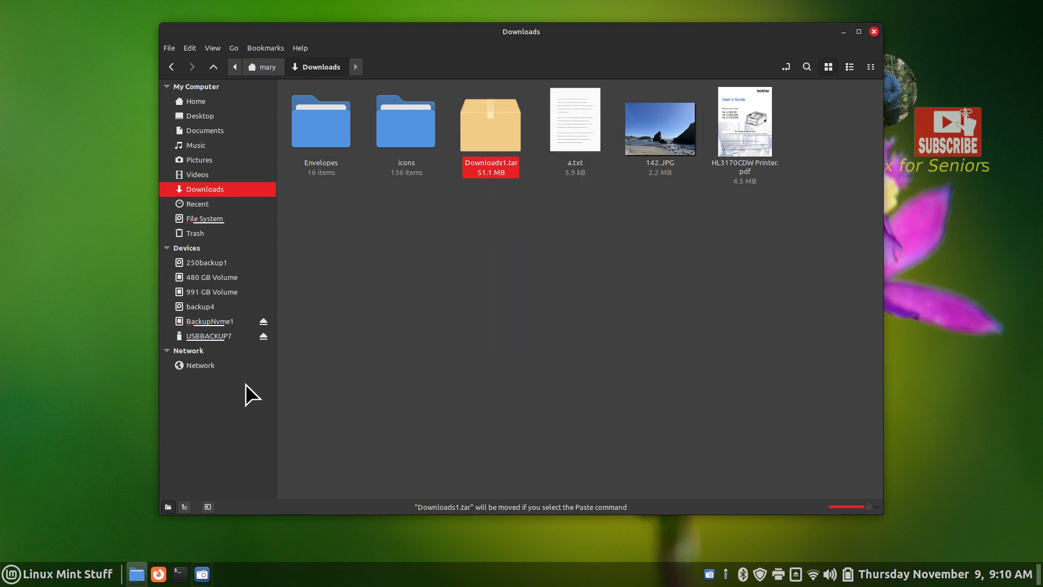
{"action": "left_click", "coordinate": [190, 47]}
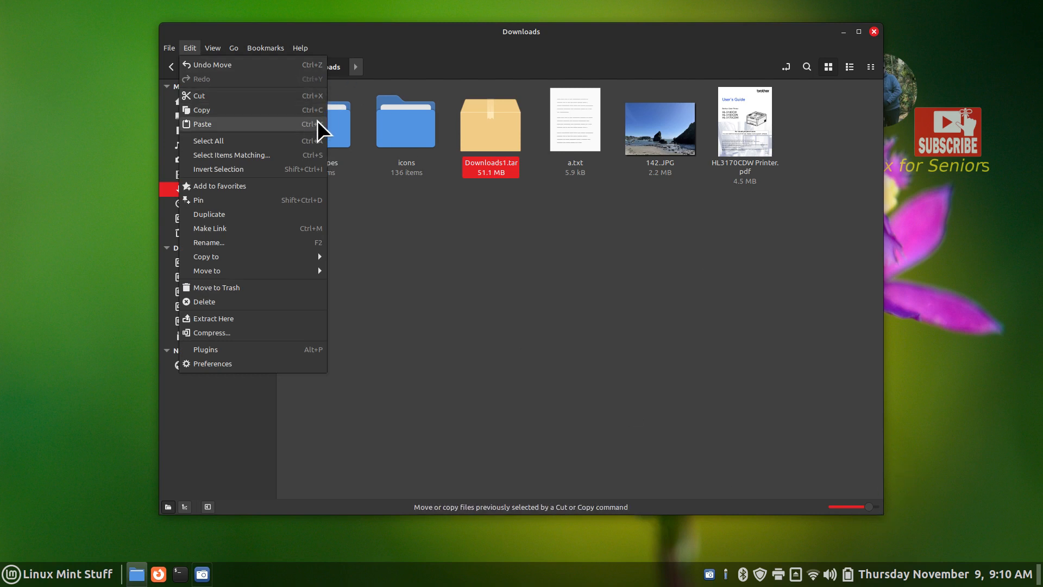
{"action": "left_click", "coordinate": [200, 337]}
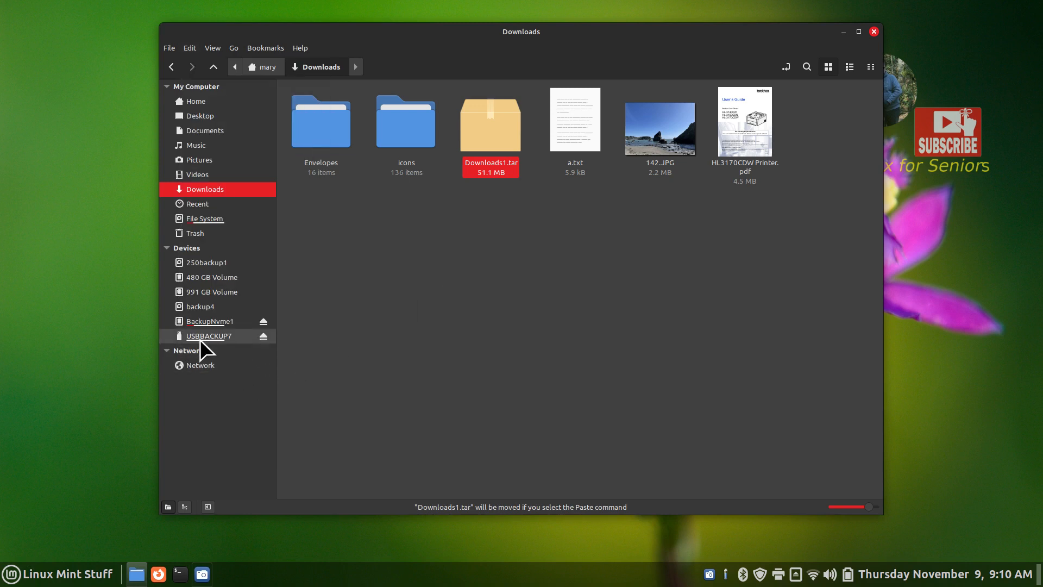
{"action": "left_click", "coordinate": [214, 339]}
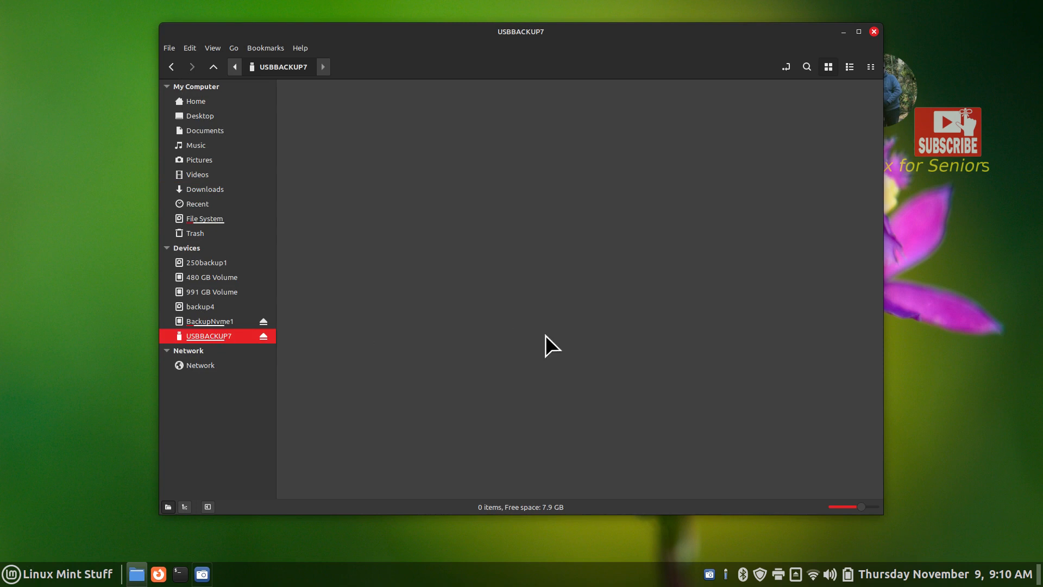
{"action": "right_click", "coordinate": [513, 186]}
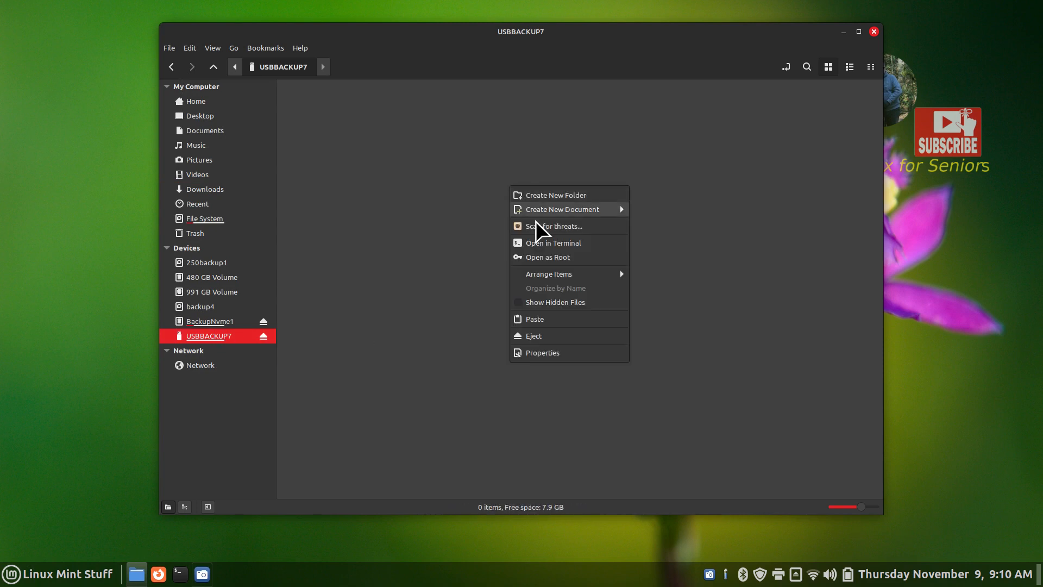
{"action": "left_click", "coordinate": [547, 321]}
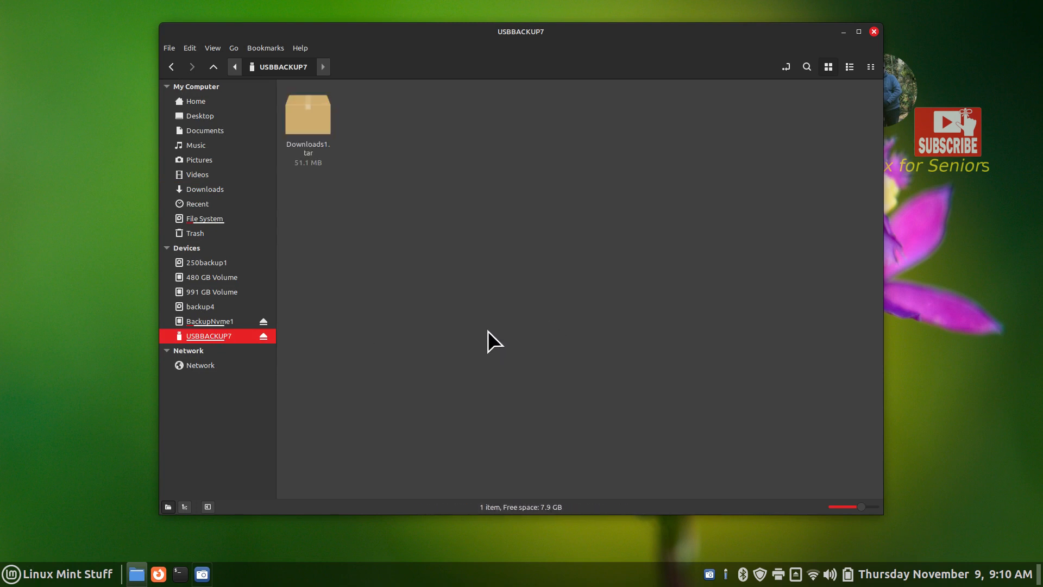
{"action": "left_click", "coordinate": [592, 393]}
{"action": "scroll", "coordinate": [591, 393], "scroll_direction": "up", "scroll_amount": 2}
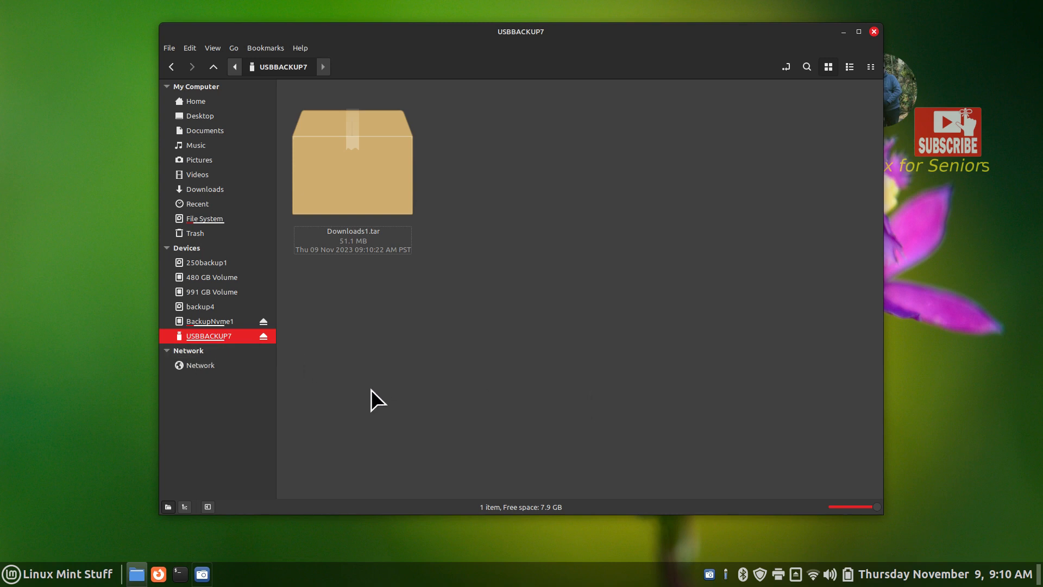
{"action": "scroll", "coordinate": [370, 389], "scroll_direction": "down", "scroll_amount": 1}
{"action": "scroll", "coordinate": [370, 389], "scroll_direction": "up", "scroll_amount": 1}
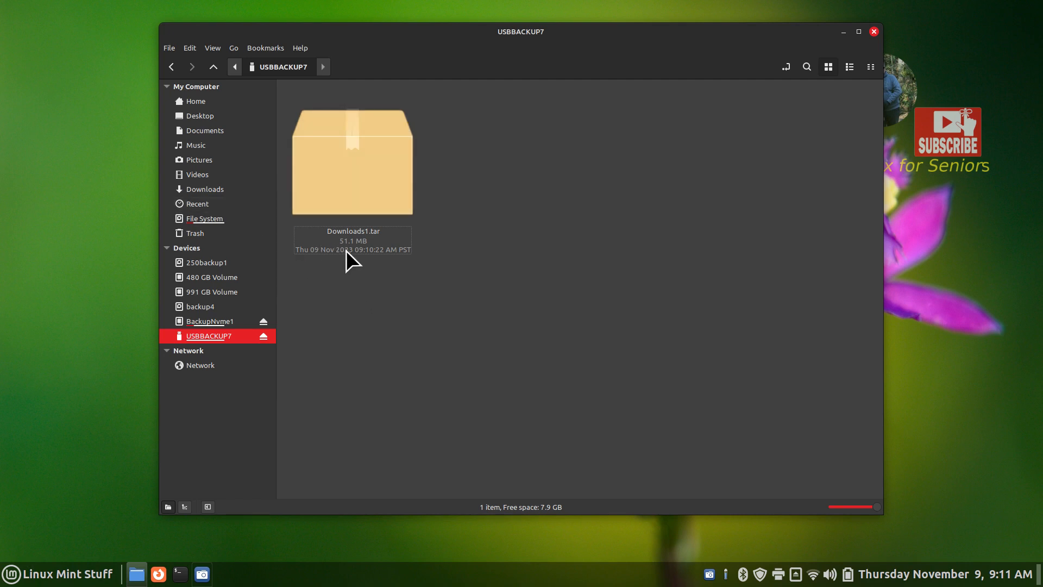
{"action": "left_click", "coordinate": [214, 102]}
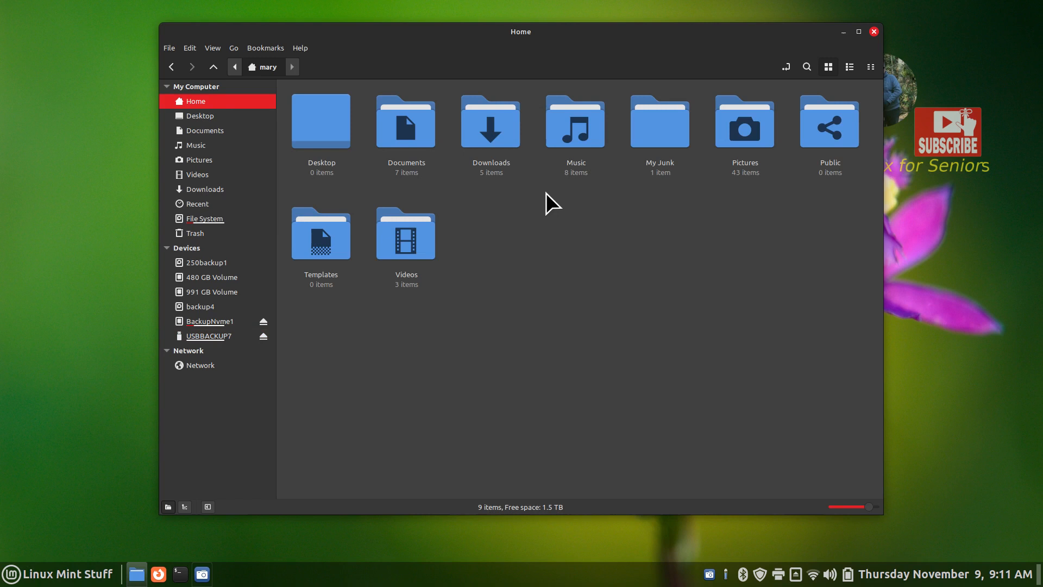
{"action": "left_click", "coordinate": [484, 119]}
{"action": "double_click", "coordinate": [484, 119]}
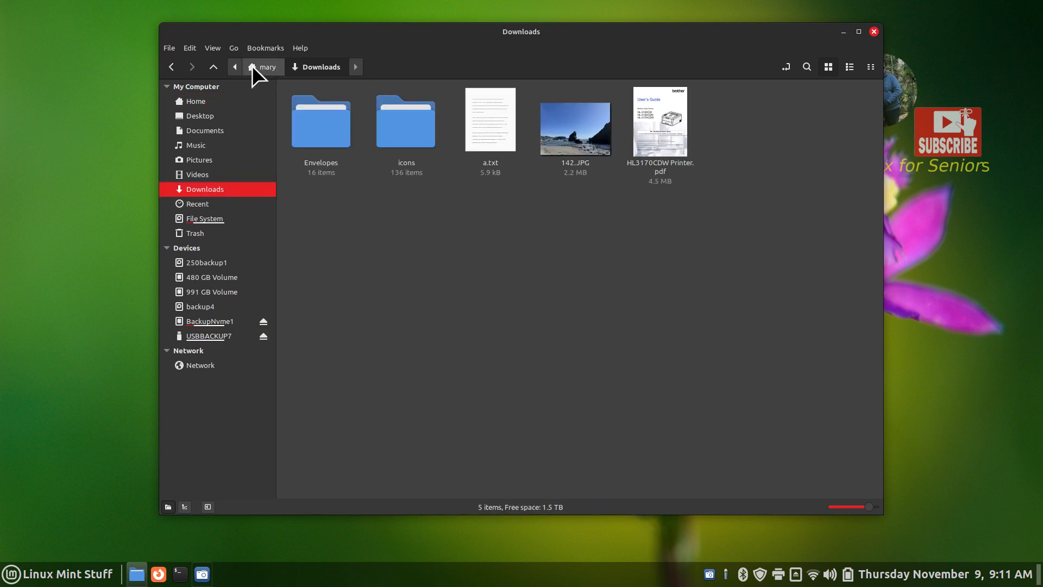
{"action": "left_click", "coordinate": [252, 66]}
{"action": "right_click", "coordinate": [484, 120]}
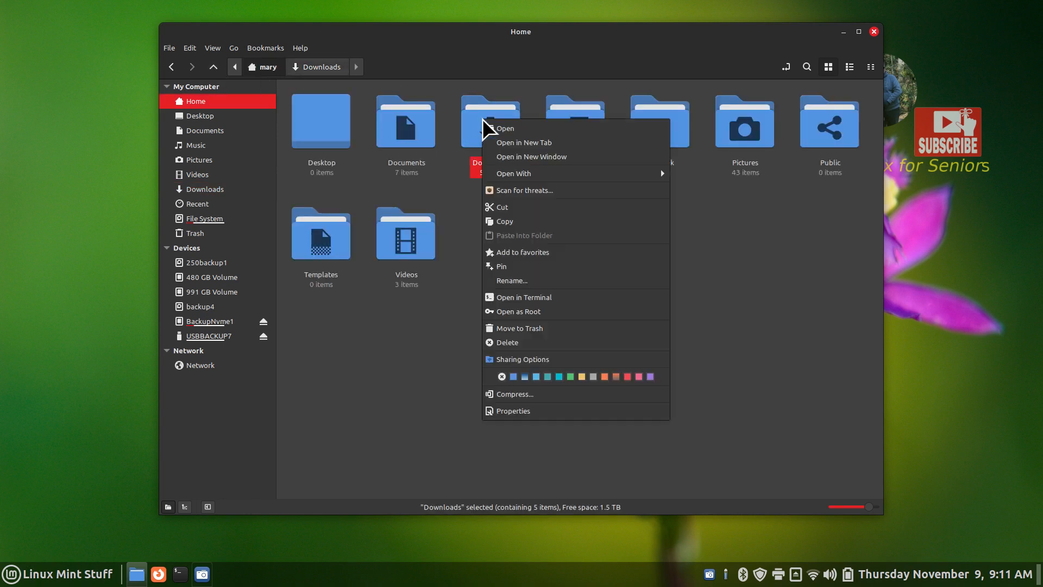
{"action": "left_click", "coordinate": [542, 411]}
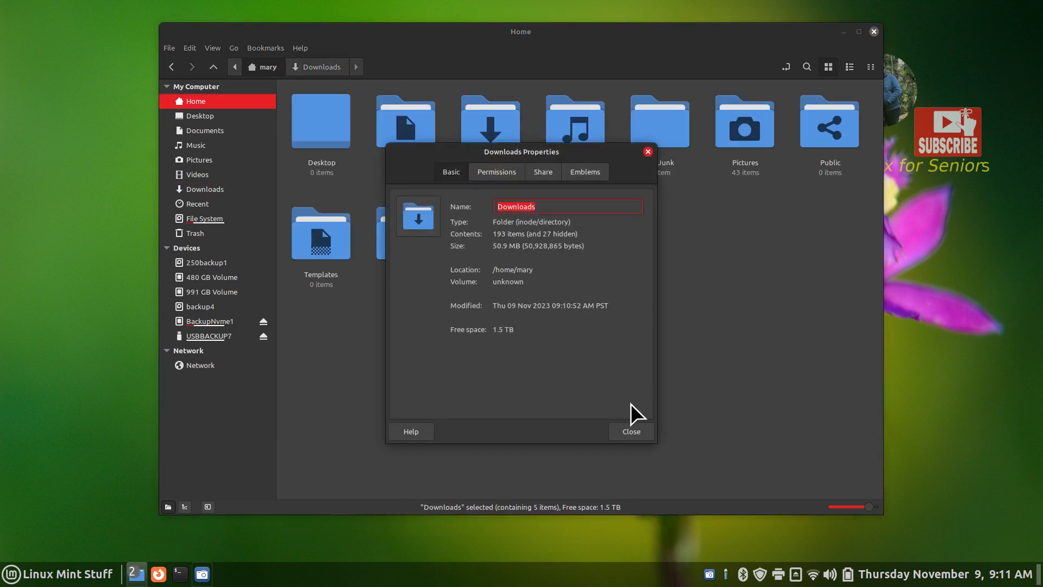
{"action": "left_click", "coordinate": [634, 430]}
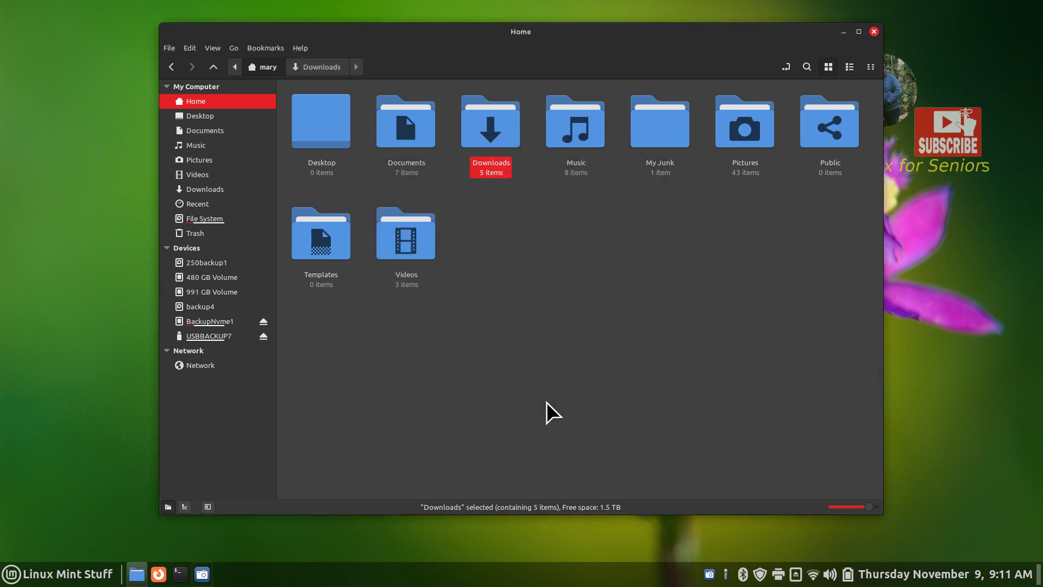
{"action": "left_click", "coordinate": [246, 338]}
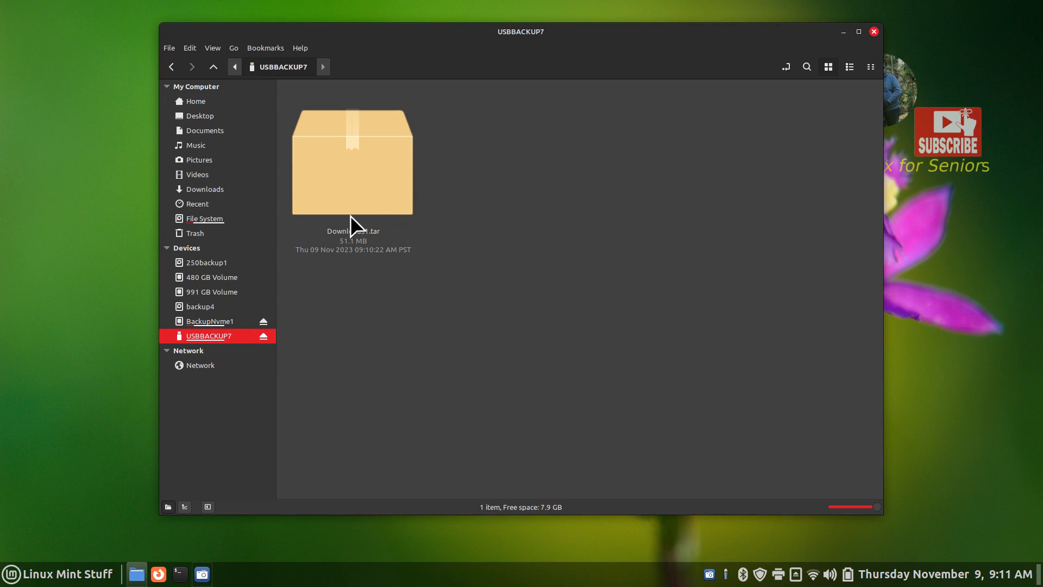
Select all five Downloads items and compress them into a .zip archive named Downloads2.zip
{"action": "left_click", "coordinate": [223, 194]}
{"action": "left_click_drag", "start_coordinate": [788, 101], "coordinate": [303, 156]}
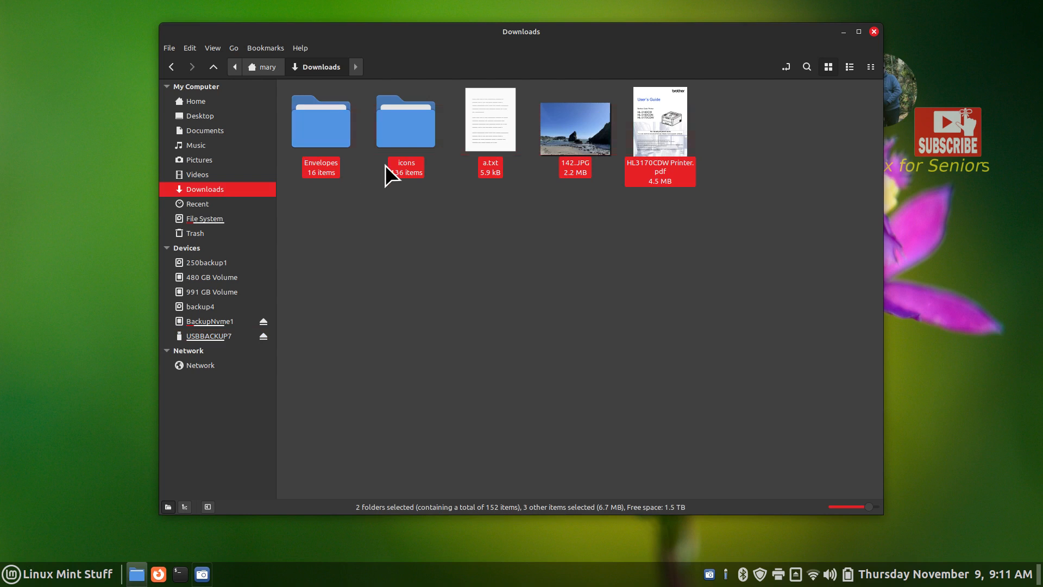
{"action": "right_click", "coordinate": [403, 122]}
{"action": "left_click", "coordinate": [480, 289]}
{"action": "left_click_drag", "start_coordinate": [556, 194], "coordinate": [572, 82]}
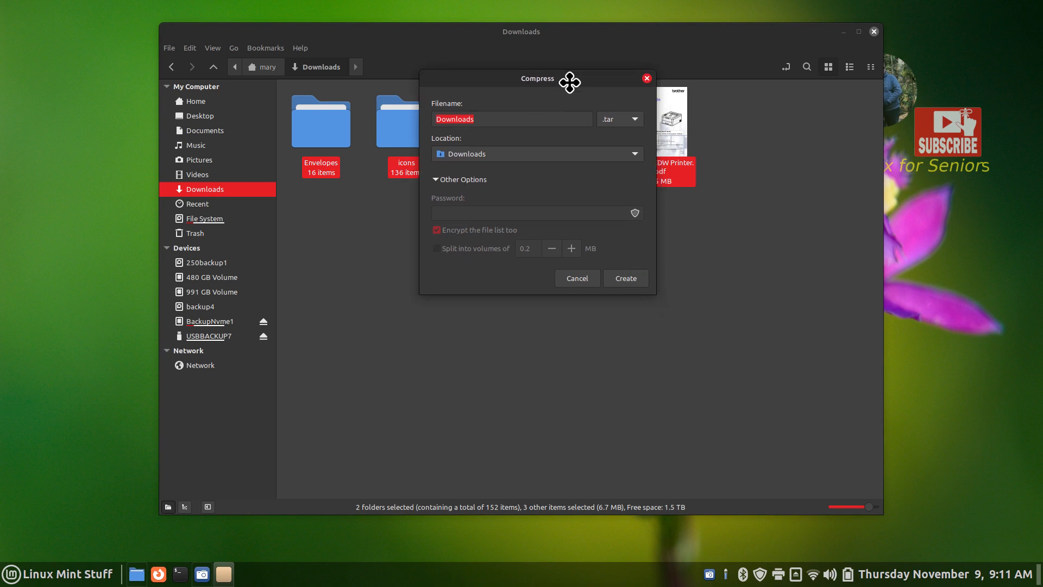
{"action": "left_click", "coordinate": [628, 119]}
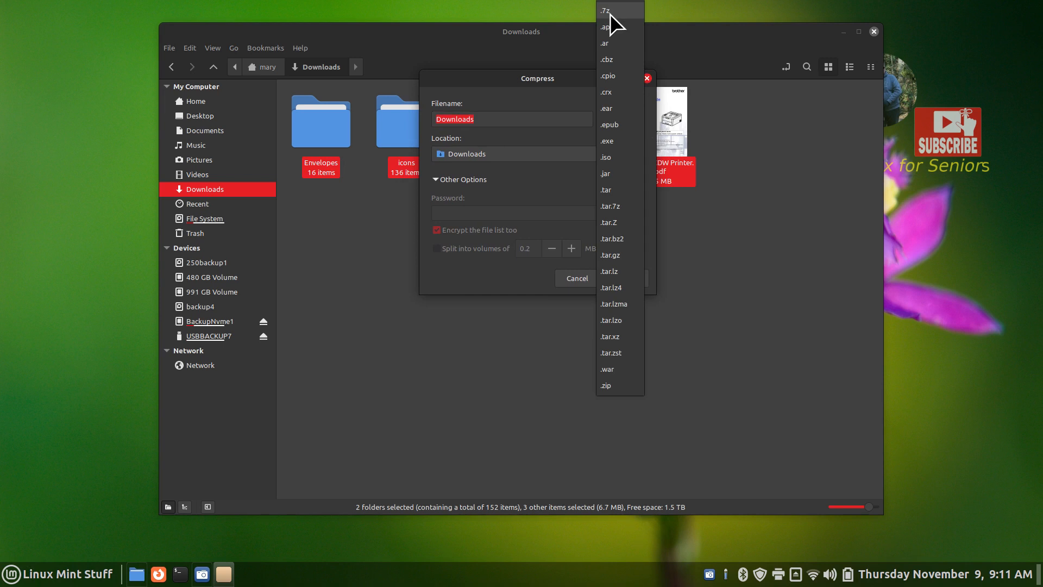
{"action": "left_click", "coordinate": [610, 386]}
{"action": "left_click_drag", "start_coordinate": [577, 77], "coordinate": [557, 216]}
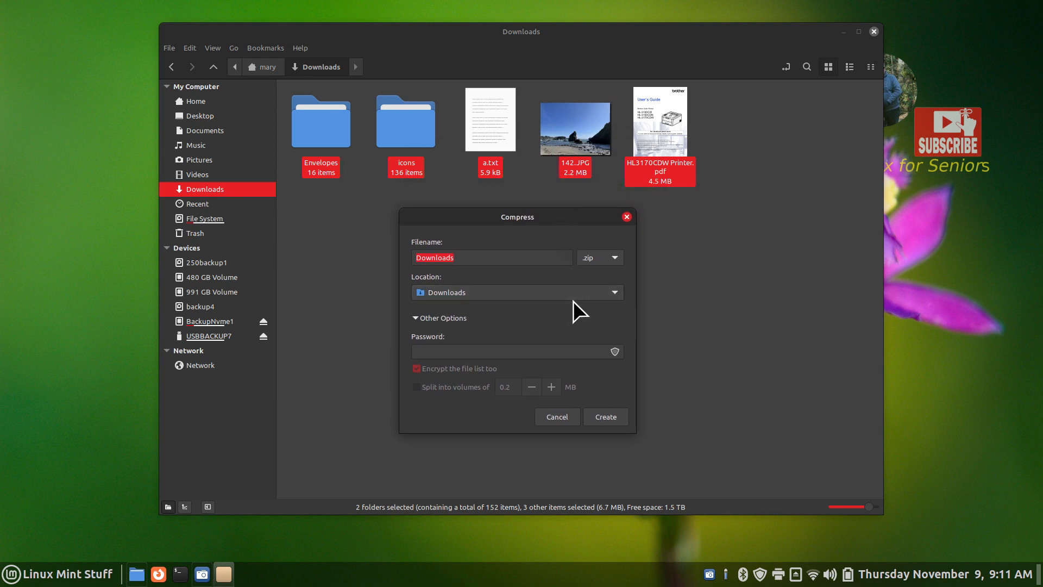
{"action": "left_click", "coordinate": [465, 257]}
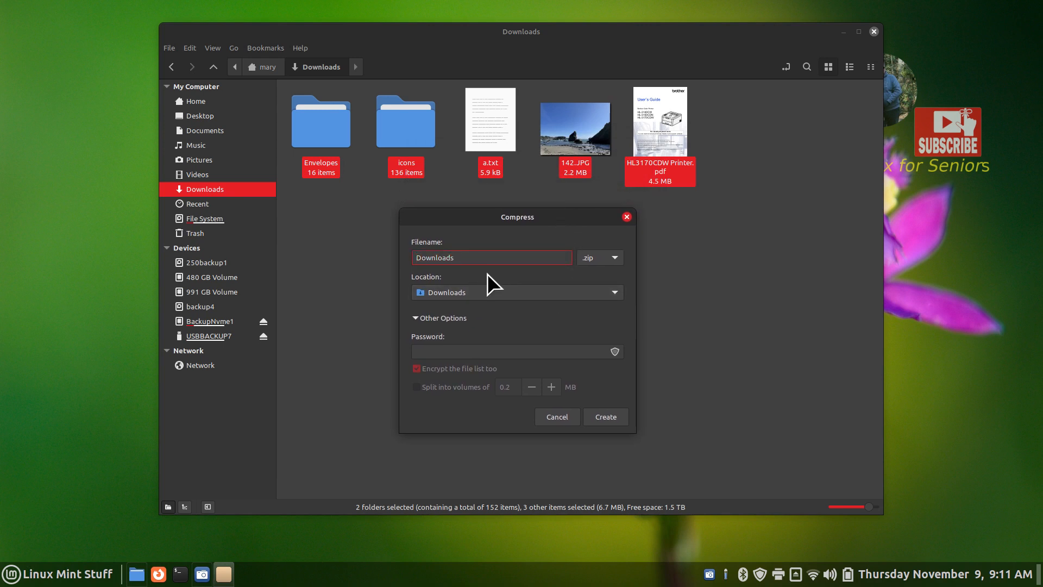
{"action": "left_click", "coordinate": [603, 413]}
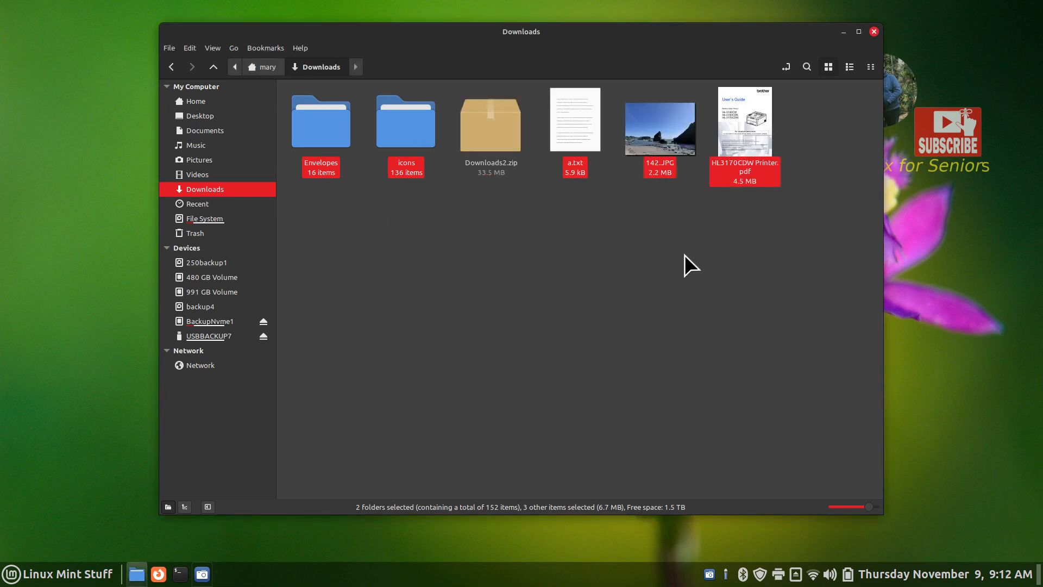
Cut and paste Downloads2.zip onto USBBACKUP7, then reselect all five Downloads items
{"action": "left_click", "coordinate": [488, 130]}
{"action": "right_click", "coordinate": [488, 129]}
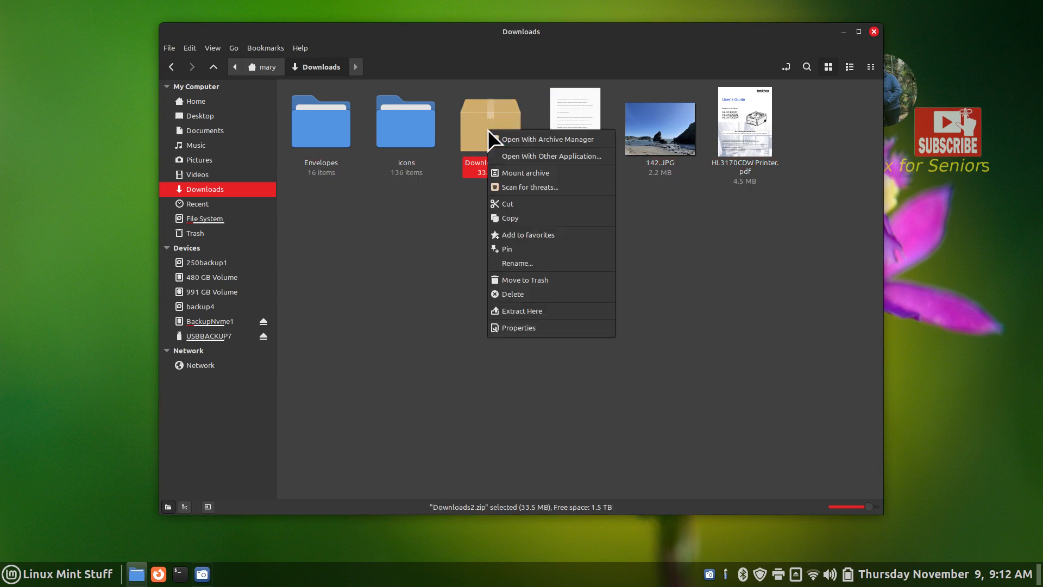
{"action": "left_click", "coordinate": [510, 202]}
{"action": "left_click", "coordinate": [215, 335]}
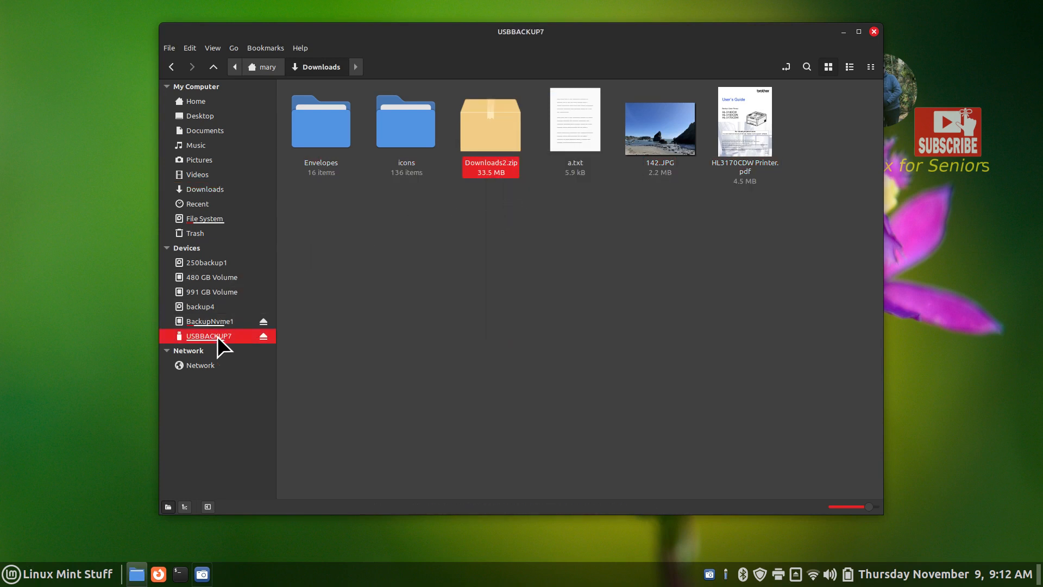
{"action": "right_click", "coordinate": [490, 265]}
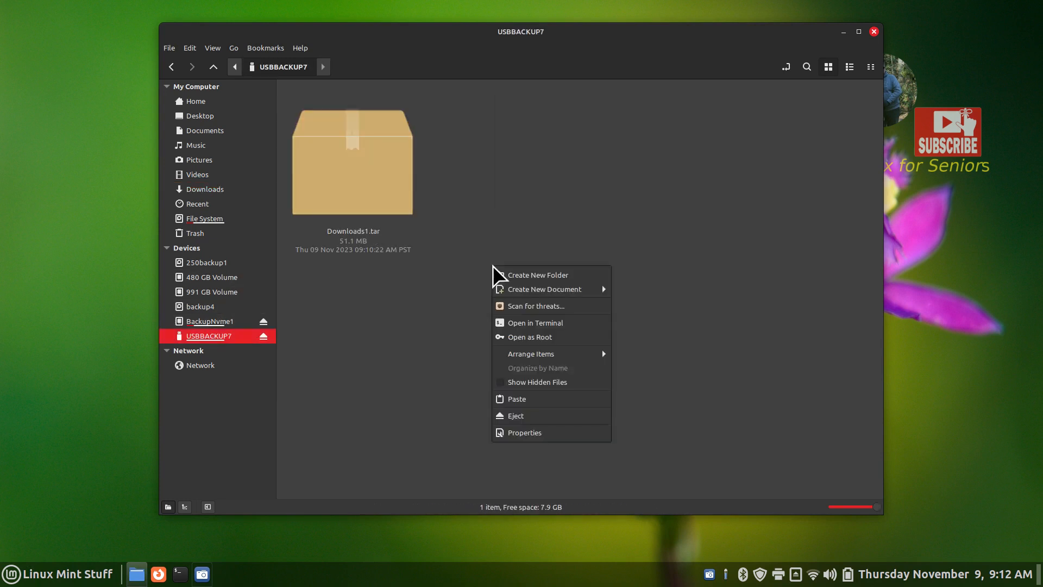
{"action": "left_click", "coordinate": [549, 397]}
{"action": "left_click", "coordinate": [217, 191]}
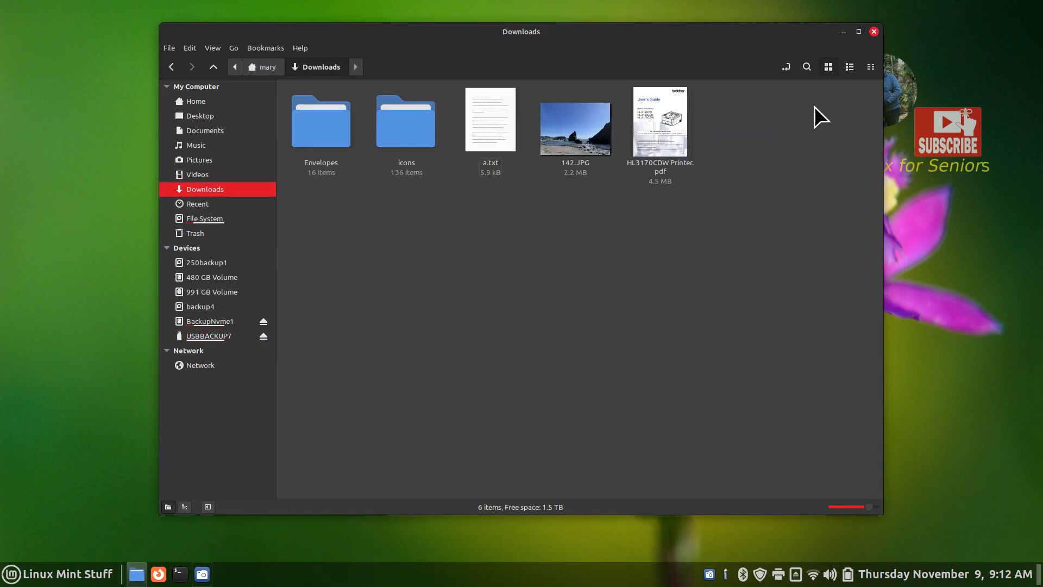
{"action": "left_click_drag", "start_coordinate": [796, 107], "coordinate": [306, 168]}
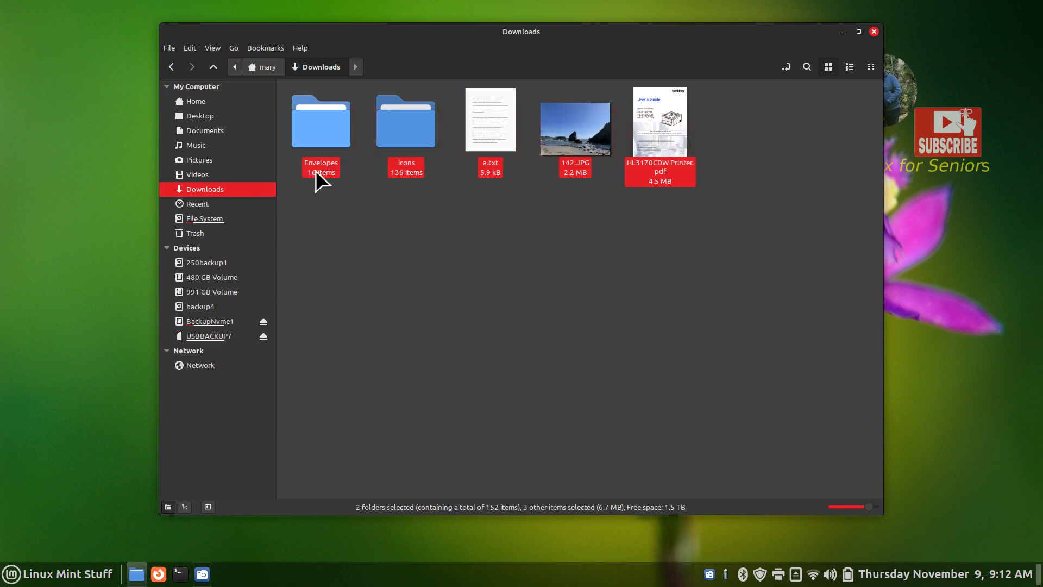
Compress the selected items into a .7z archive, Downloads.7z
{"action": "right_click", "coordinate": [406, 124]}
{"action": "left_click", "coordinate": [466, 292]}
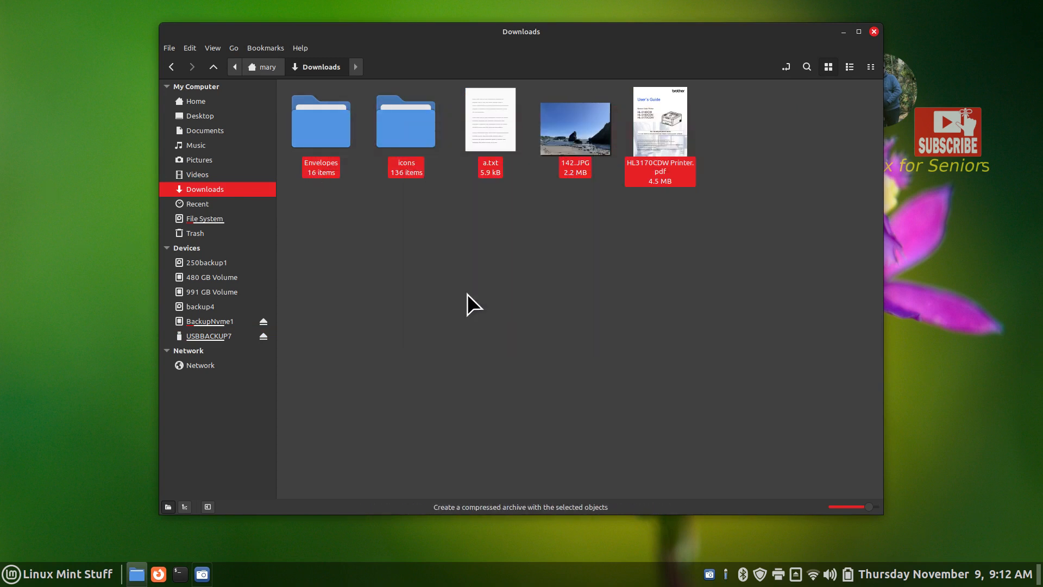
{"action": "left_click", "coordinate": [602, 230]}
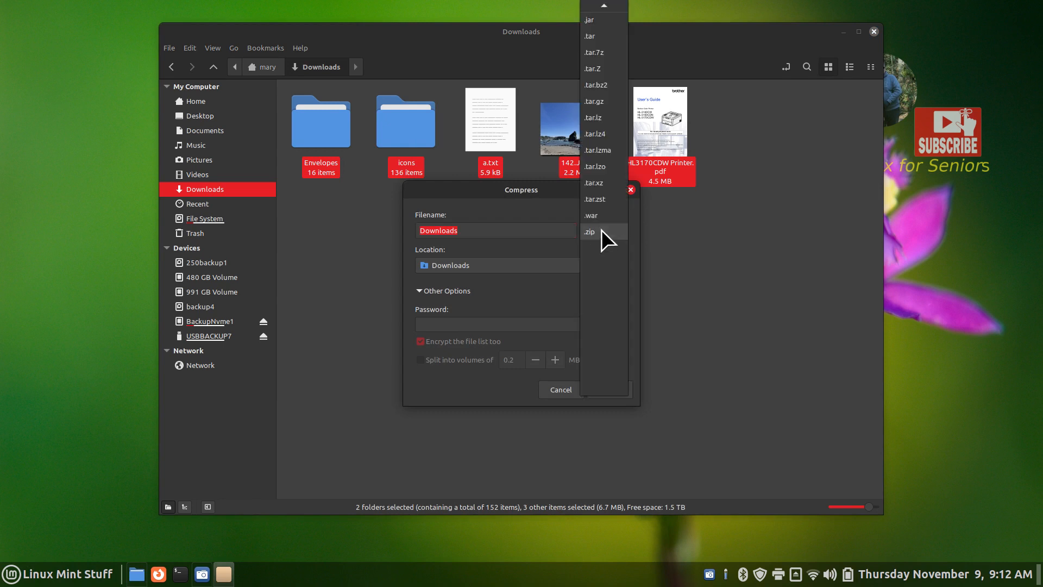
{"action": "left_click", "coordinate": [598, 11]}
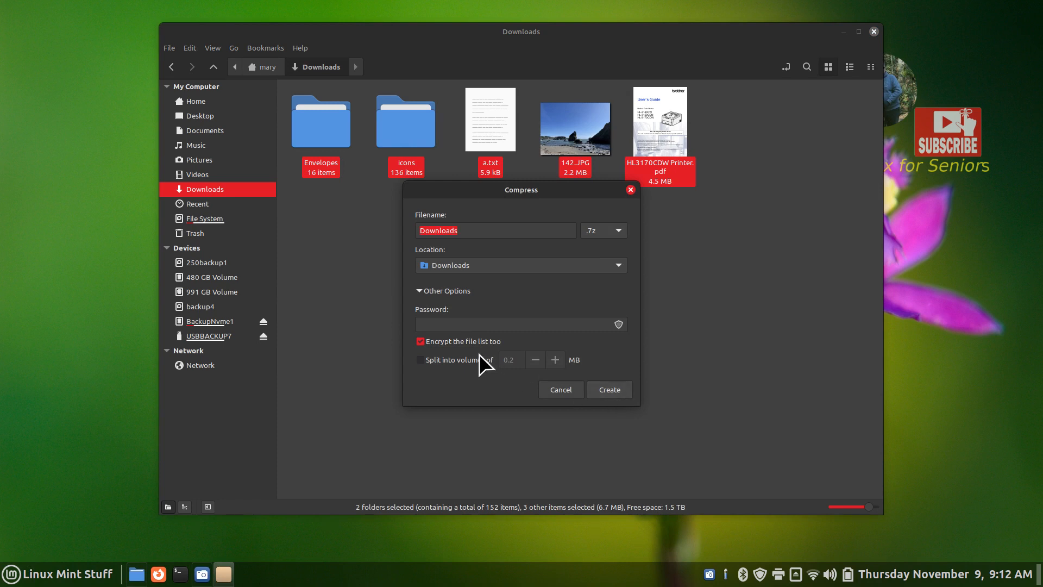
{"action": "left_click", "coordinate": [609, 389]}
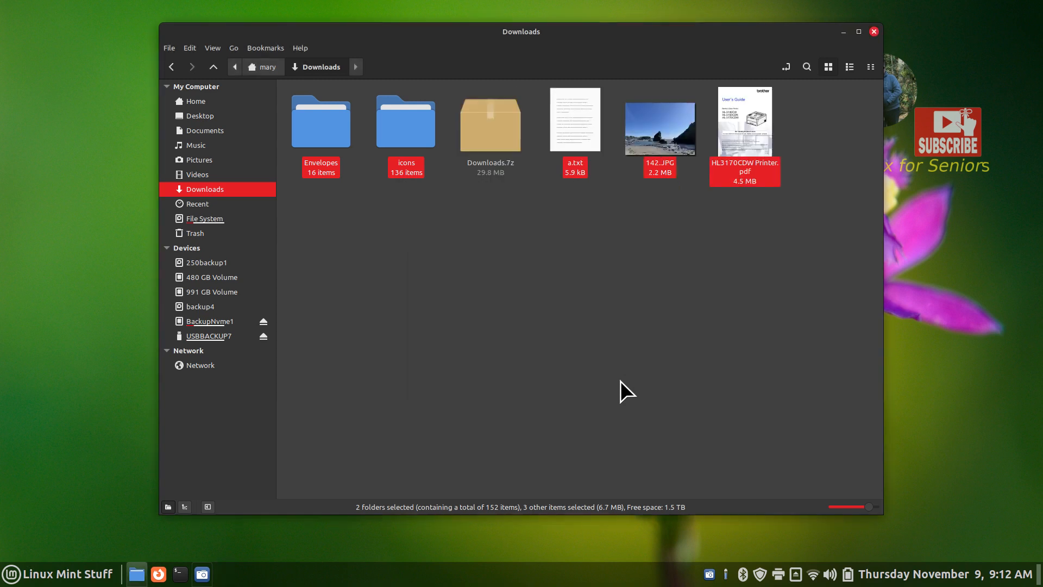
Cut Downloads.7z so it can be moved
{"action": "left_click", "coordinate": [501, 123]}
{"action": "right_click", "coordinate": [501, 122]}
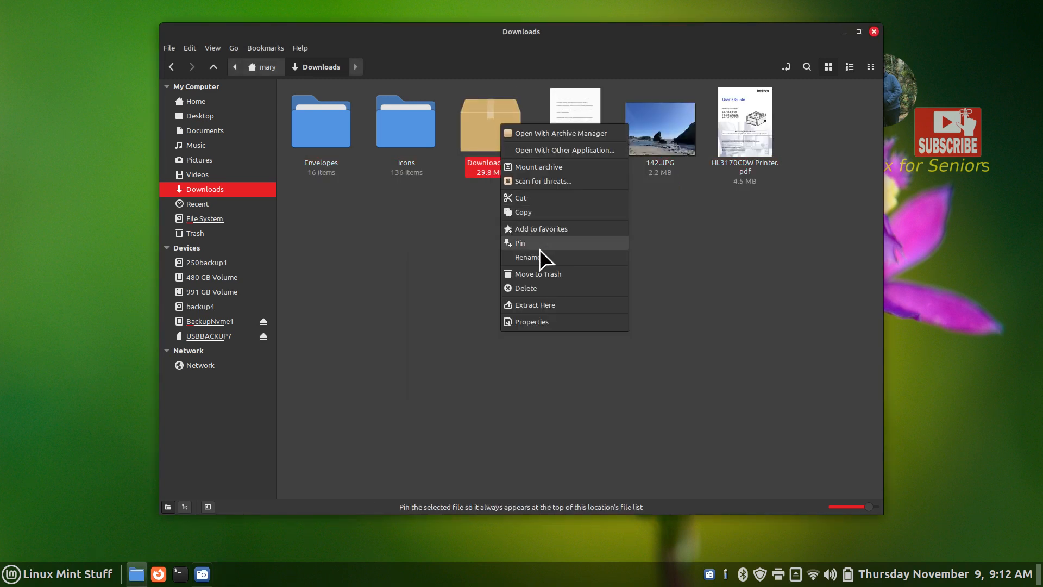
{"action": "left_click", "coordinate": [539, 197]}
Paste Downloads.7z onto the empty USBBACKUP7 drive
{"action": "left_click", "coordinate": [205, 336]}
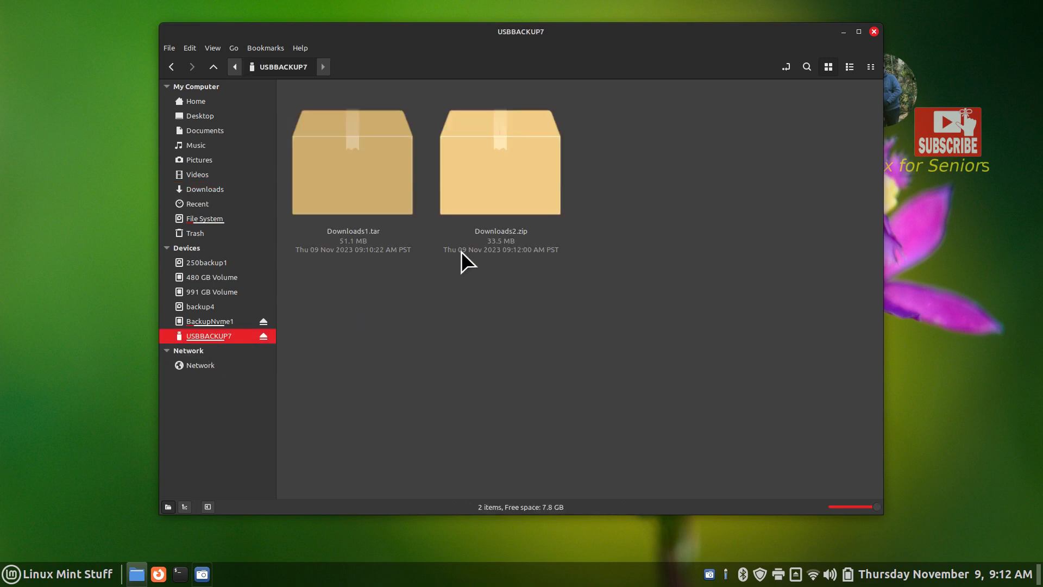
{"action": "right_click", "coordinate": [494, 330]}
{"action": "left_click", "coordinate": [554, 464]}
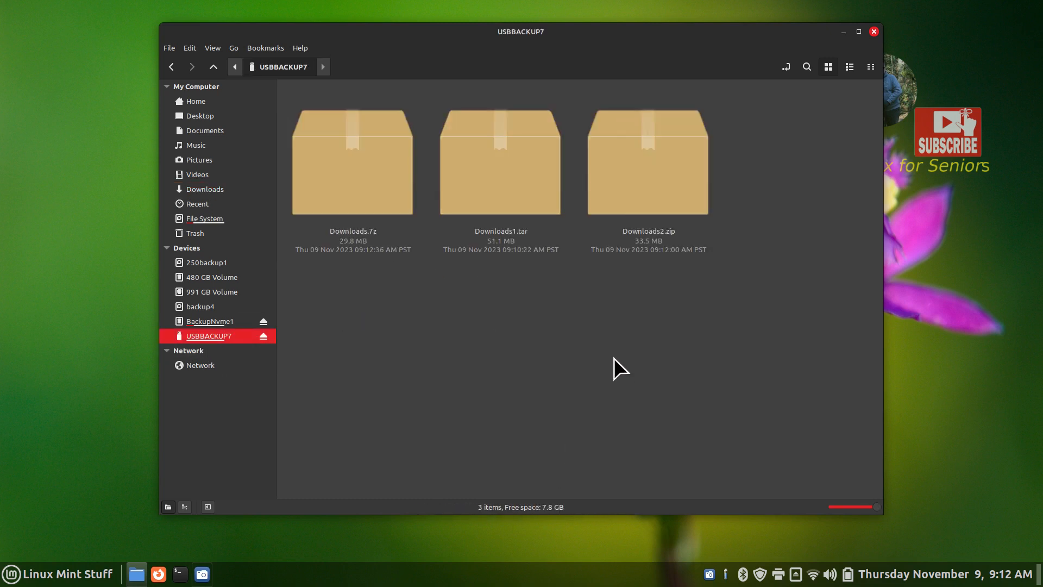
Open and close Downloads1.tar, Downloads.7z and Downloads2.zip in turn to check their contents
{"action": "left_click", "coordinate": [500, 155]}
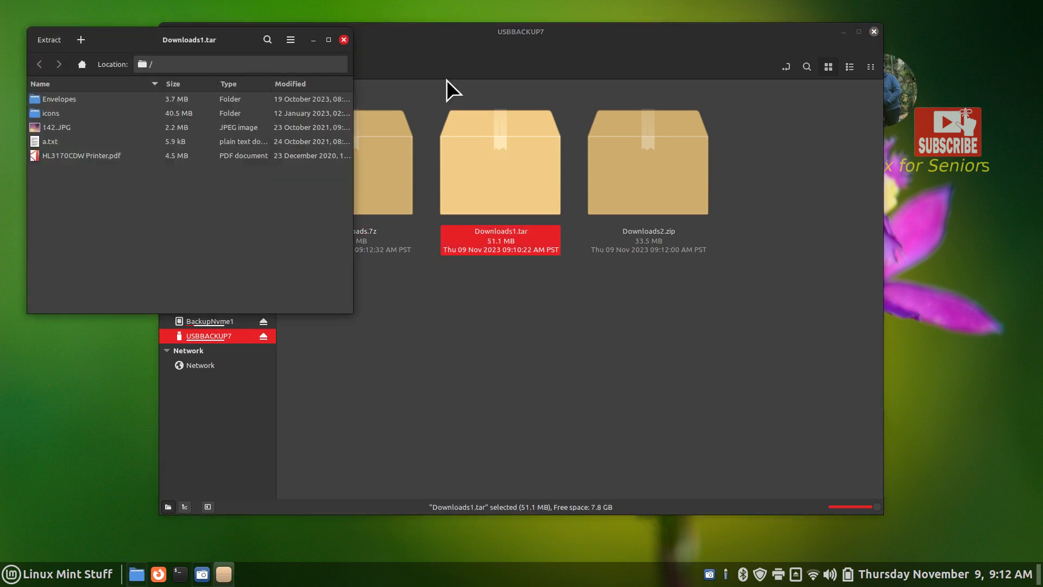
{"action": "left_click", "coordinate": [345, 39]}
{"action": "double_click", "coordinate": [369, 173]}
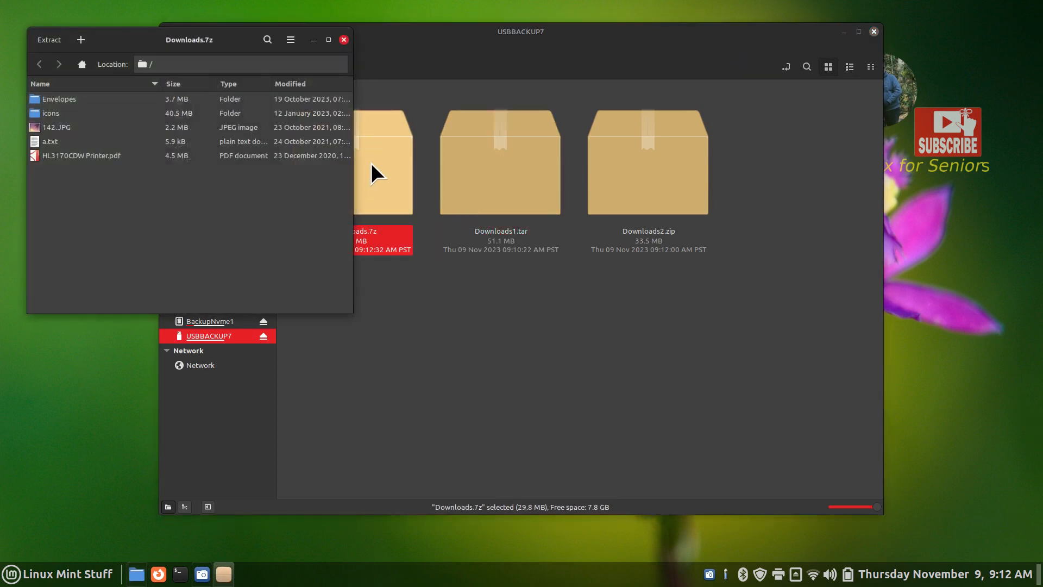
{"action": "left_click", "coordinate": [346, 40]}
{"action": "double_click", "coordinate": [670, 149]}
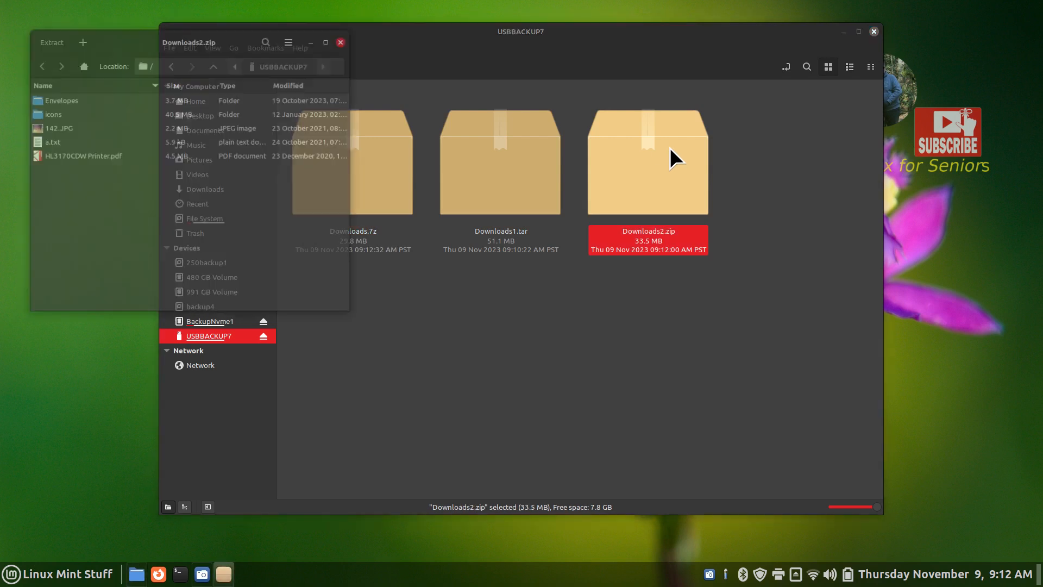
{"action": "left_click", "coordinate": [343, 40]}
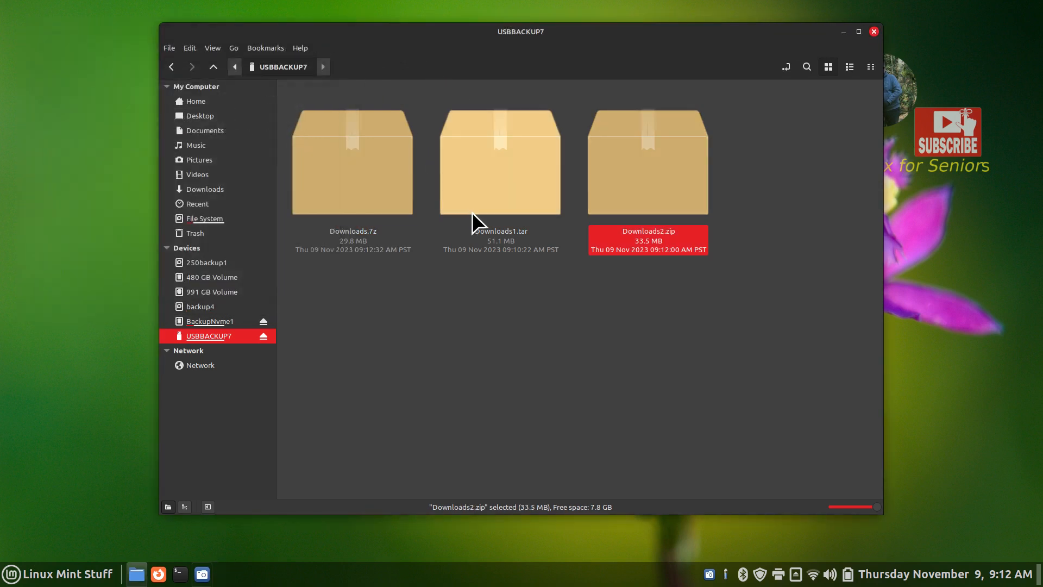
Select each of the three archives in turn, then move the Nemo window up and right
{"action": "left_click", "coordinate": [507, 173]}
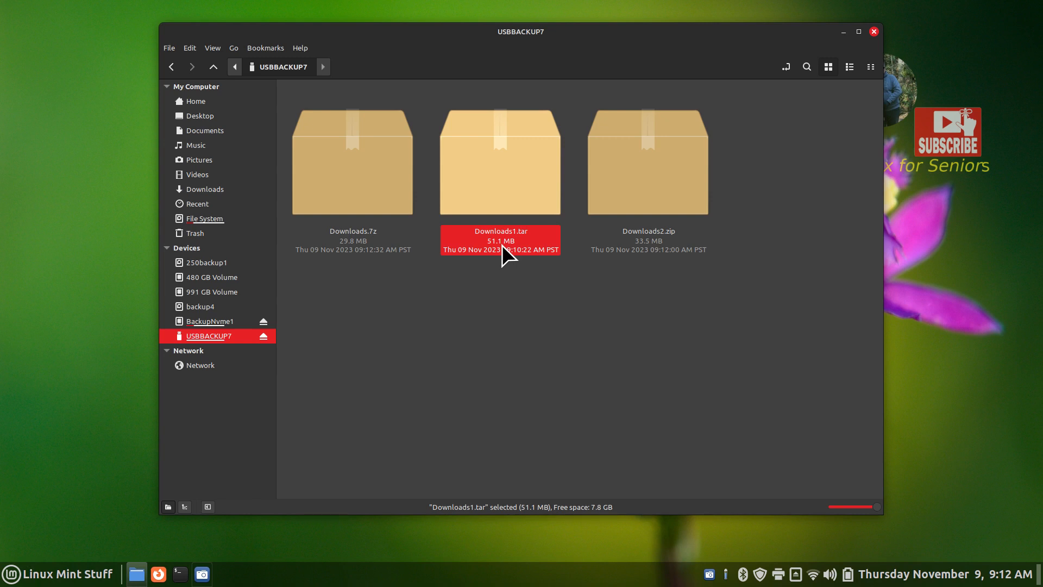
{"action": "left_click", "coordinate": [649, 250]}
{"action": "left_click", "coordinate": [345, 251]}
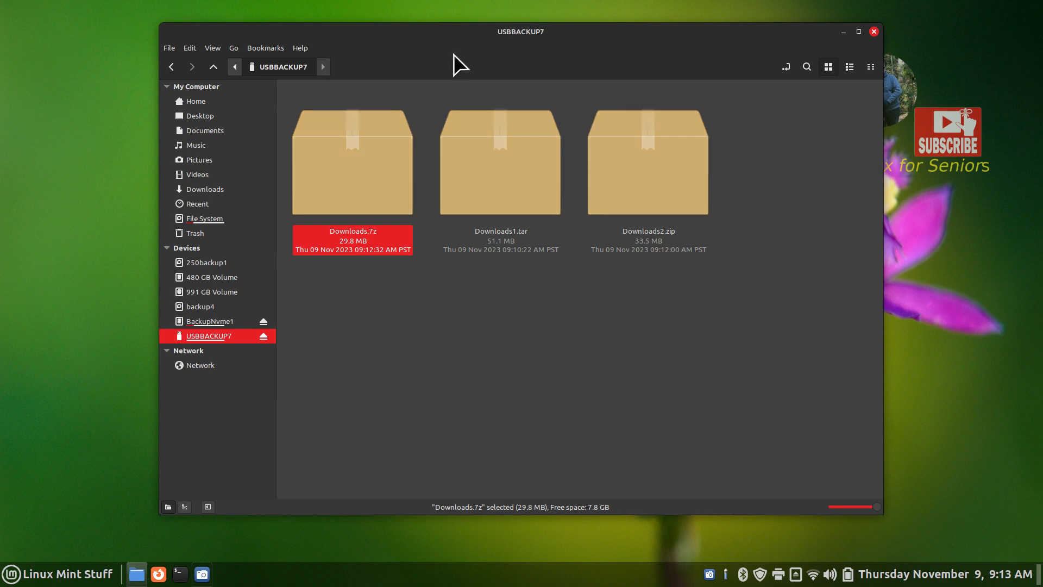
{"action": "left_click_drag", "start_coordinate": [461, 35], "coordinate": [582, 33]}
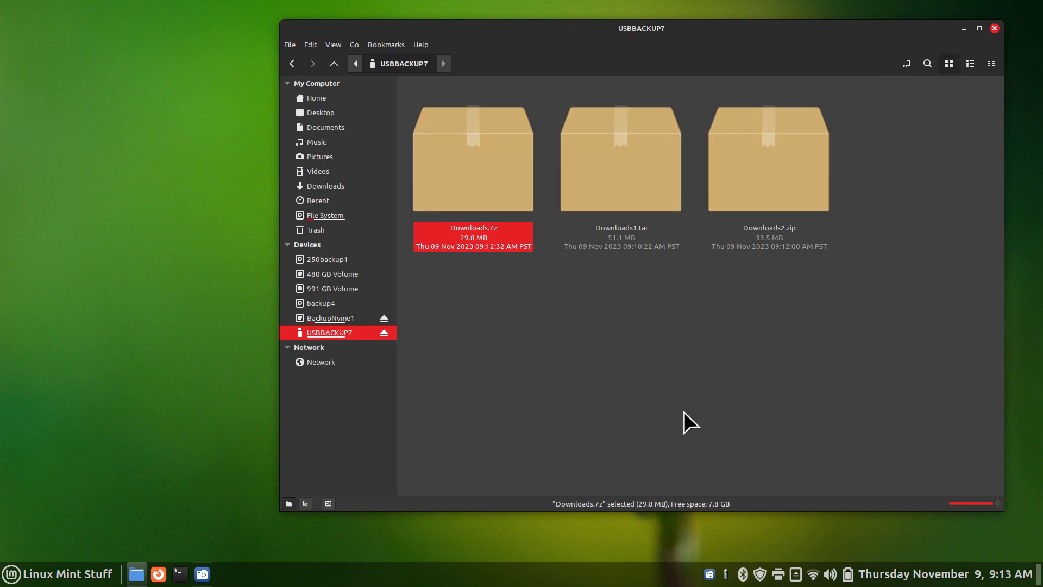
{"action": "left_click", "coordinate": [599, 155]}
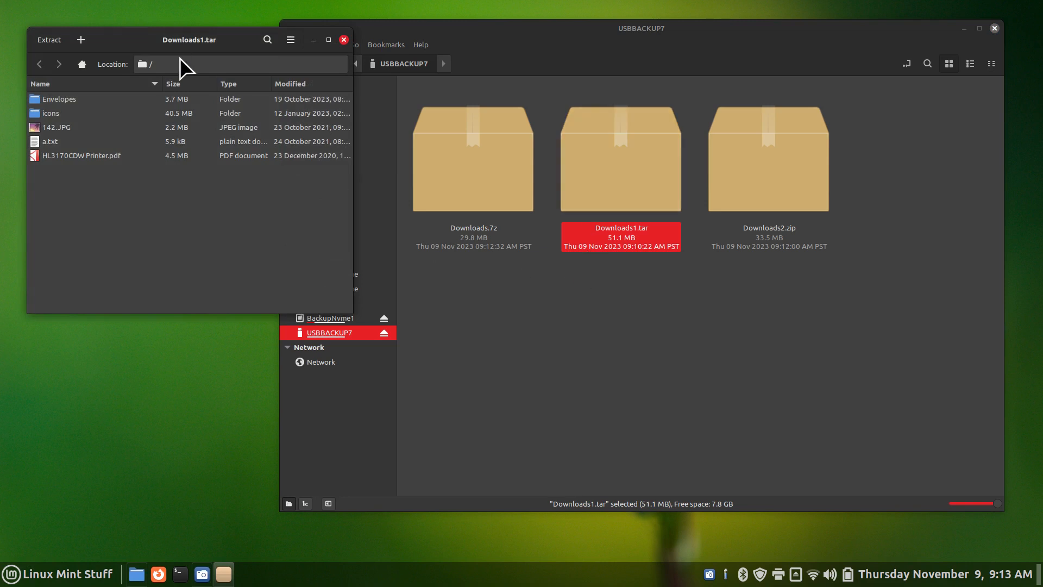
{"action": "left_click_drag", "start_coordinate": [142, 38], "coordinate": [393, 181]}
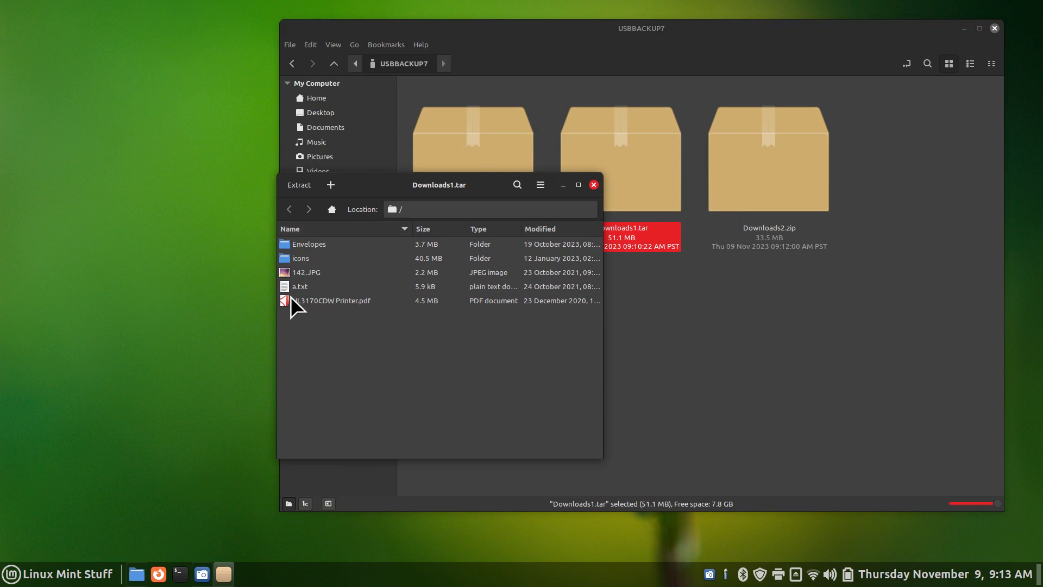
{"action": "left_click_drag", "start_coordinate": [284, 272], "coordinate": [195, 239]}
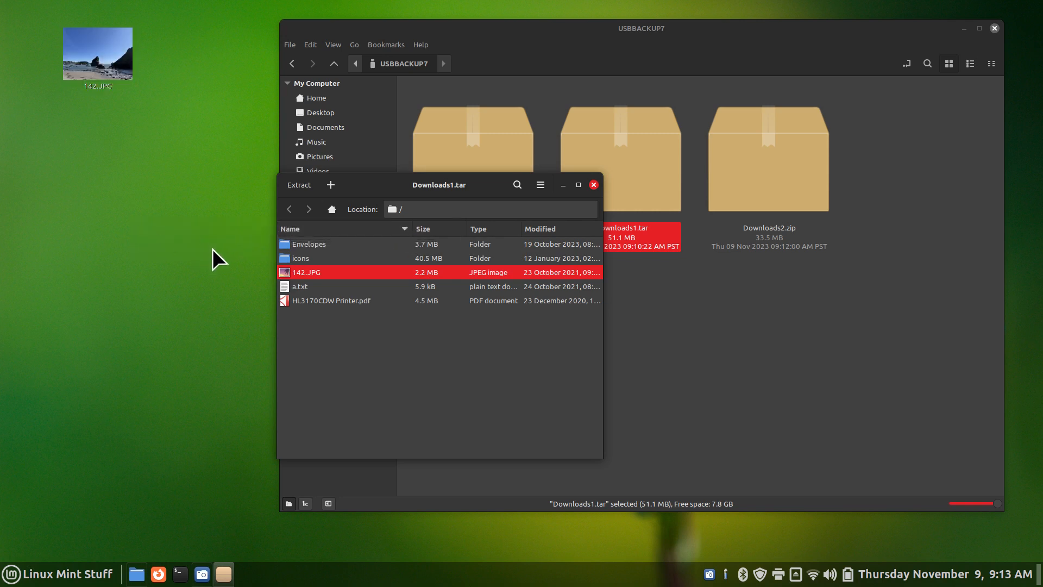
{"action": "left_click_drag", "start_coordinate": [286, 305], "coordinate": [179, 285]}
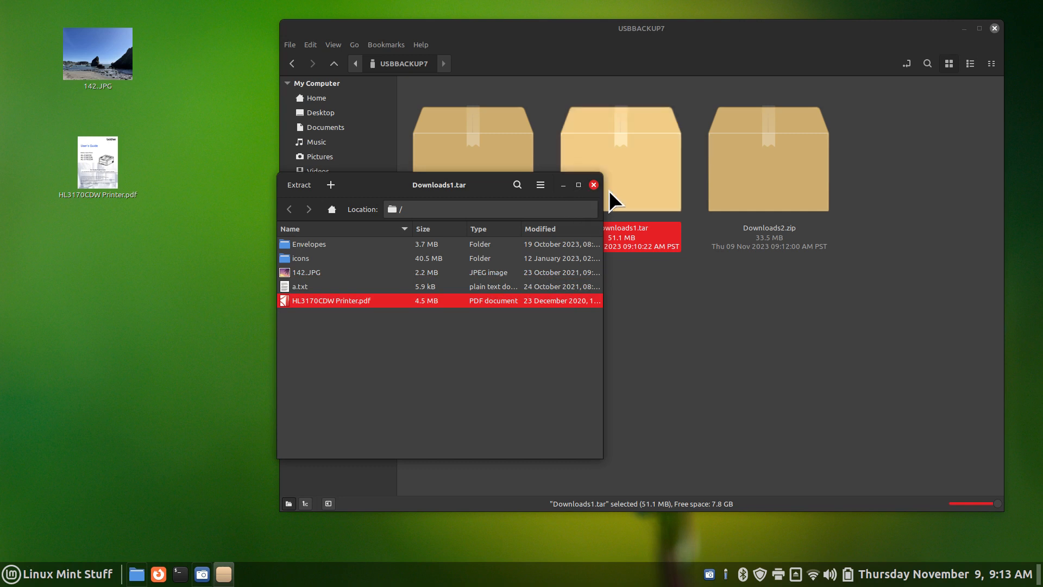
{"action": "left_click", "coordinate": [594, 185]}
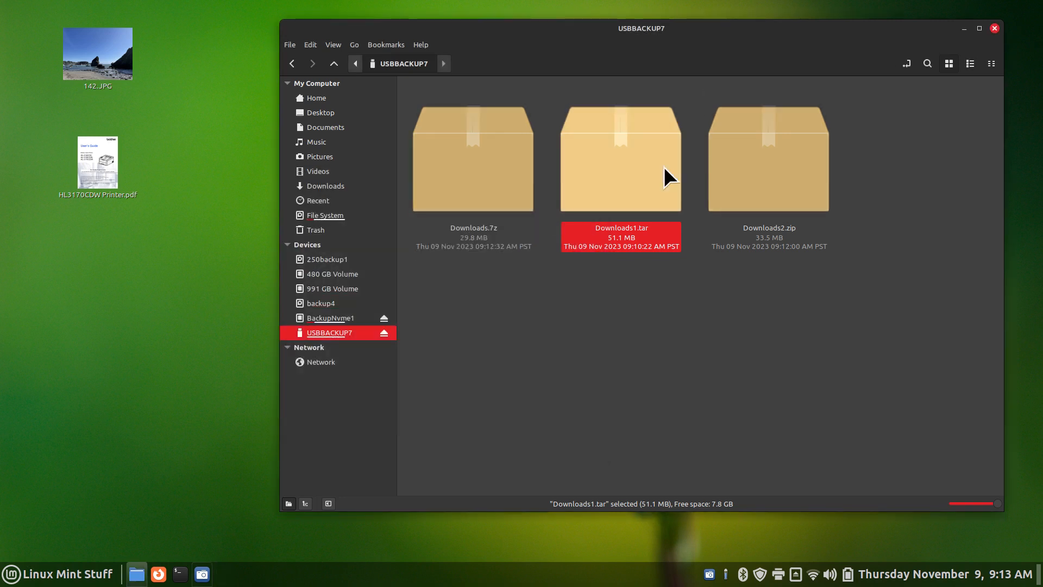
{"action": "left_click", "coordinate": [118, 53]}
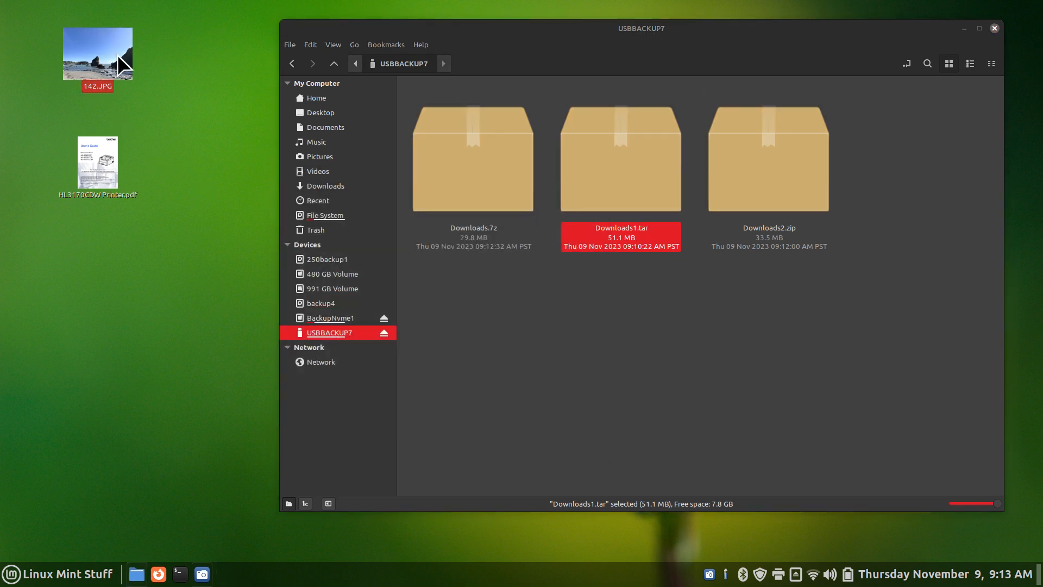
{"action": "double_click", "coordinate": [117, 54]}
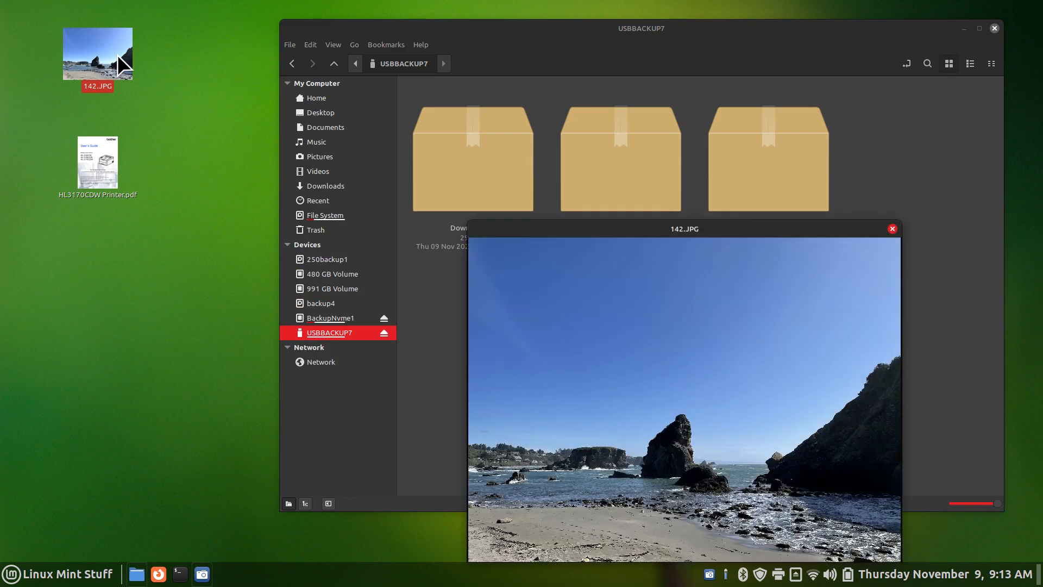
{"action": "key", "text": "space"}
{"action": "left_click", "coordinate": [96, 145]}
{"action": "key", "text": "space"}
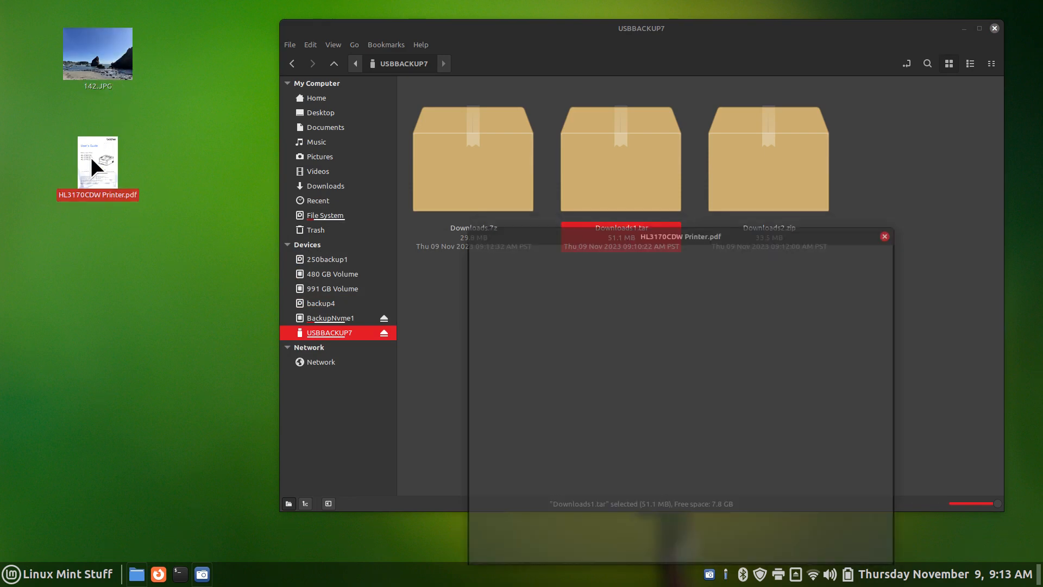
{"action": "key", "text": "space"}
{"action": "left_click_drag", "start_coordinate": [193, 26], "coordinate": [64, 248]}
{"action": "key", "text": "Delete"}
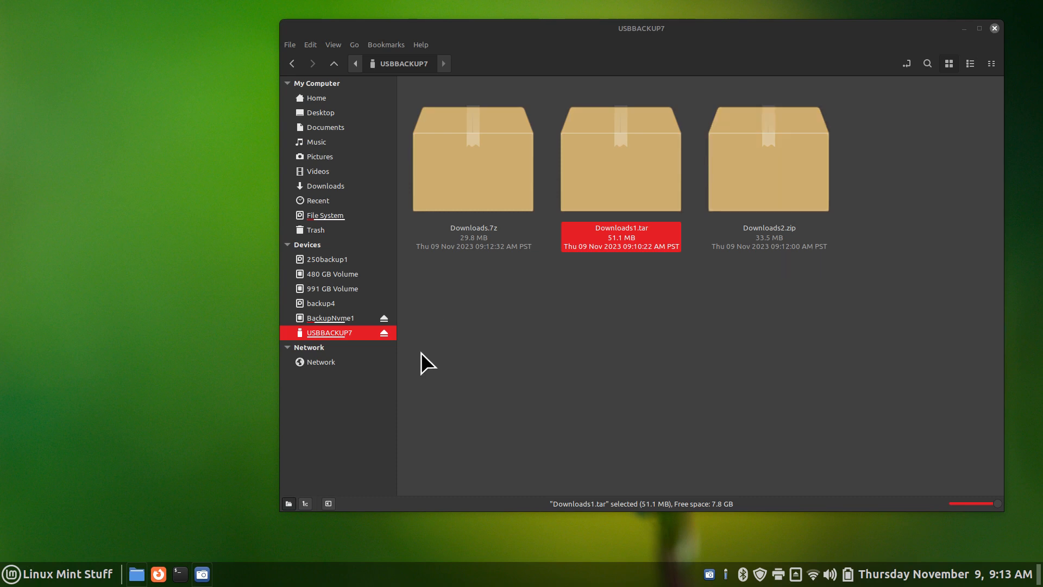
Navigate from the Home folder to the Downloads folder
{"action": "mouse_move", "coordinate": [334, 335]}
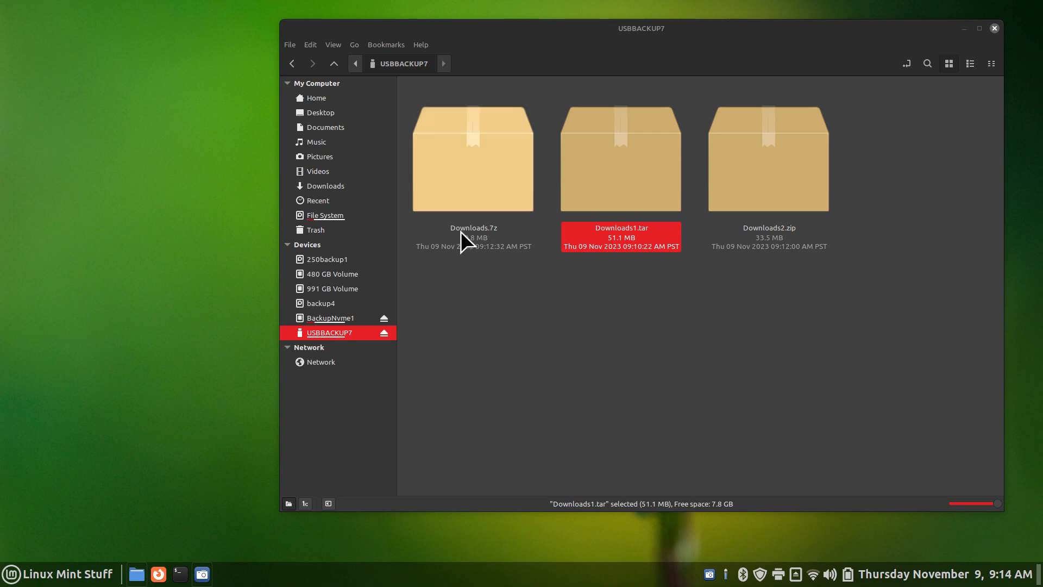
{"action": "left_click", "coordinate": [302, 99]}
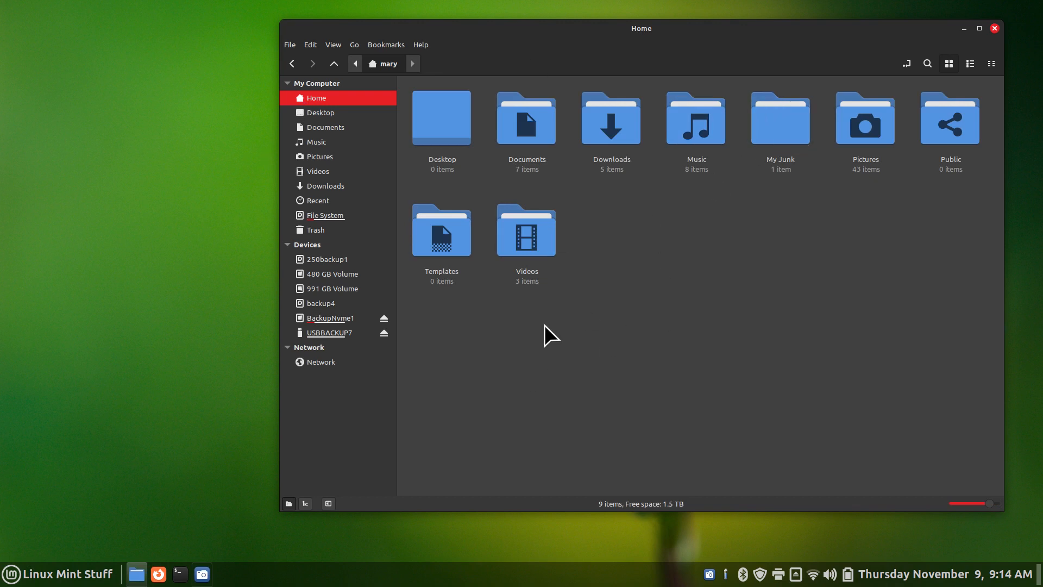
{"action": "left_click", "coordinate": [327, 194]}
{"action": "left_click", "coordinate": [325, 187]}
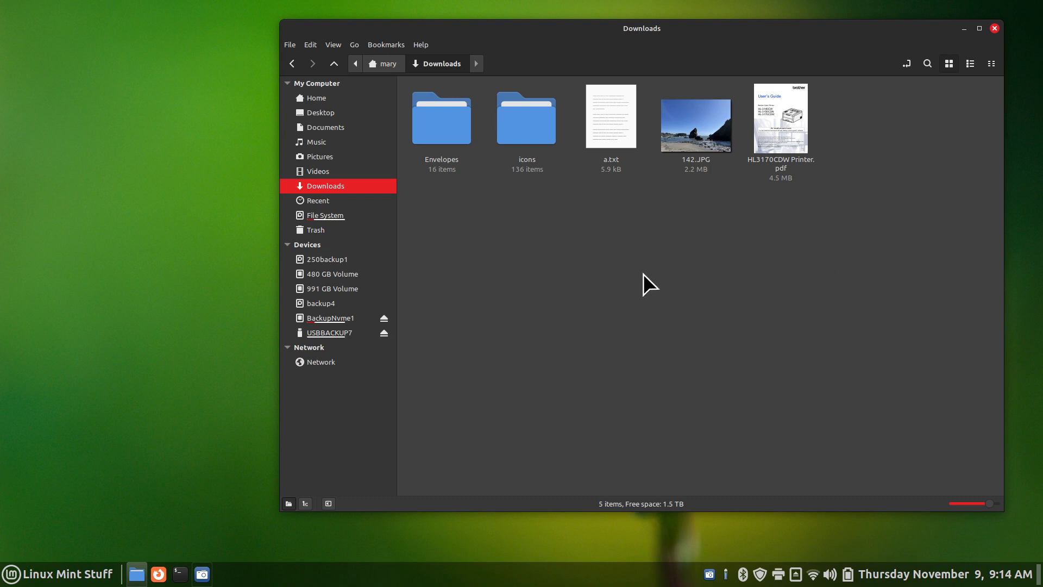
View About Nemo (version 5.8.5), then select all five items in Downloads
{"action": "left_click", "coordinate": [421, 45]}
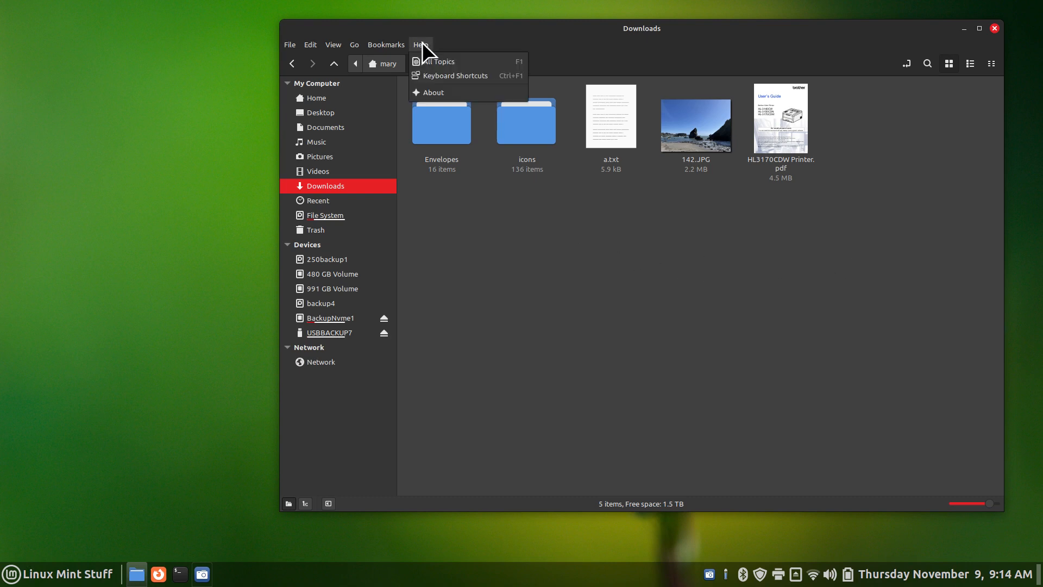
{"action": "left_click", "coordinate": [450, 94]}
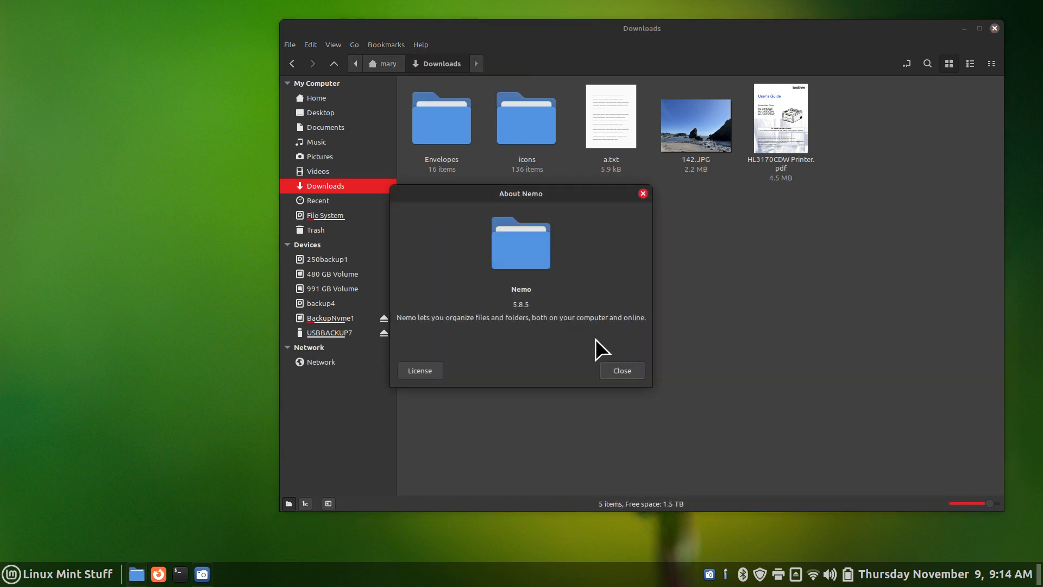
{"action": "left_click", "coordinate": [627, 371]}
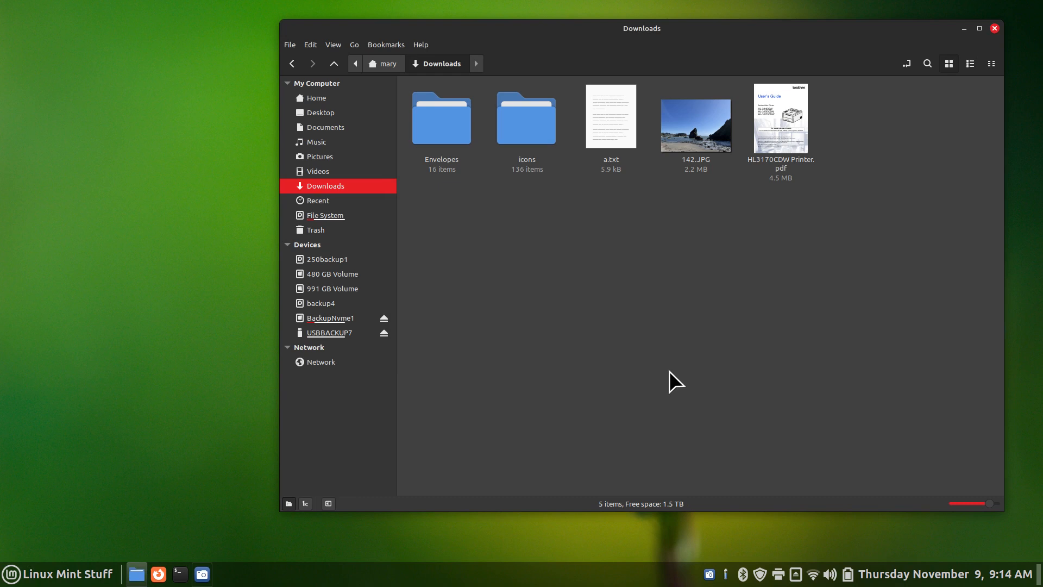
{"action": "left_click_drag", "start_coordinate": [915, 106], "coordinate": [494, 202]}
Compress the five Downloads items into Downloads3.7z with a password and an encrypted file list
{"action": "right_click", "coordinate": [510, 119]}
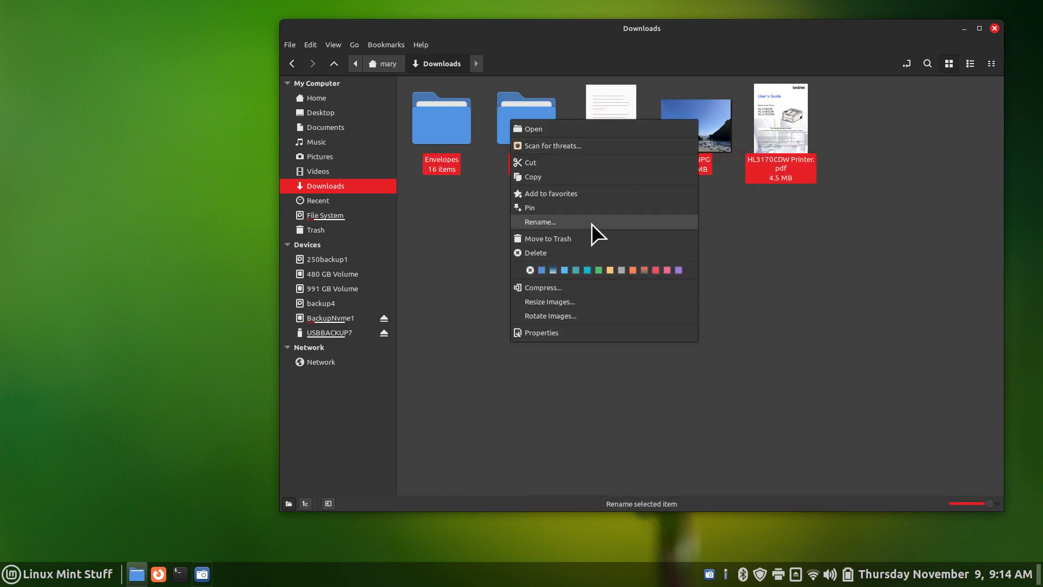
{"action": "left_click", "coordinate": [586, 289]}
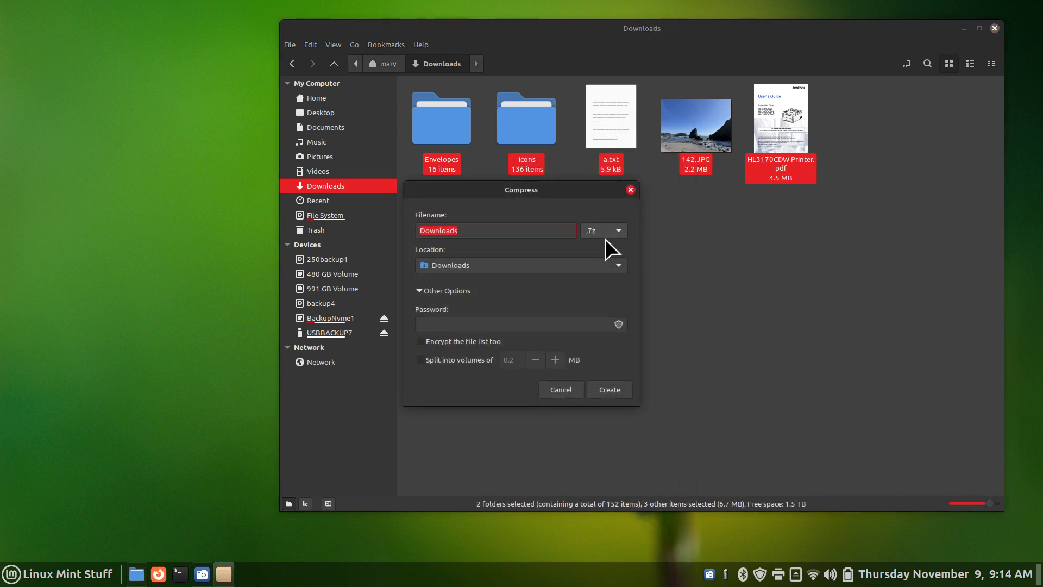
{"action": "left_click", "coordinate": [438, 325]}
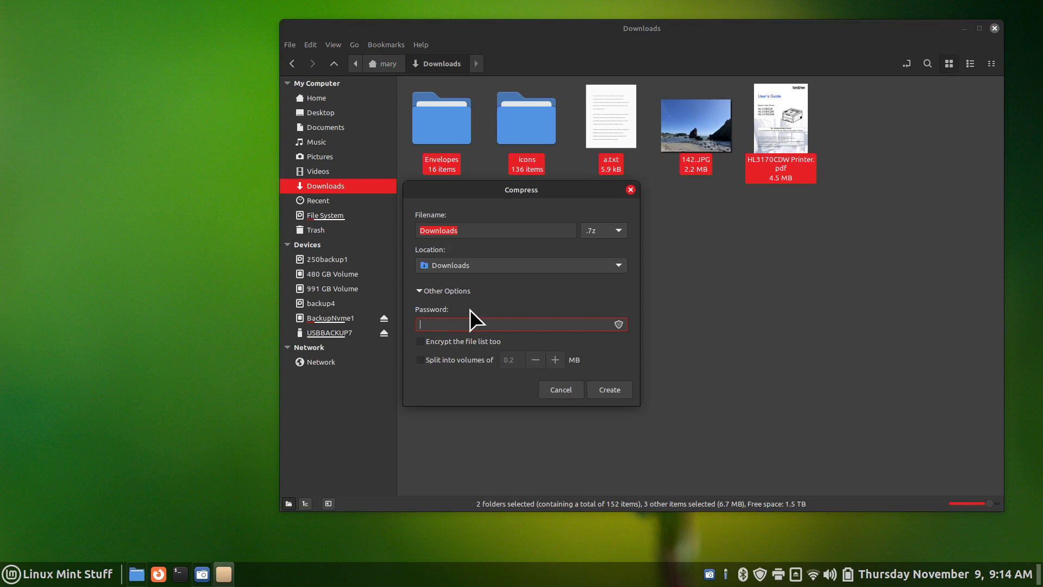
{"action": "type", "text": "1234"}
{"action": "left_click", "coordinate": [421, 360]}
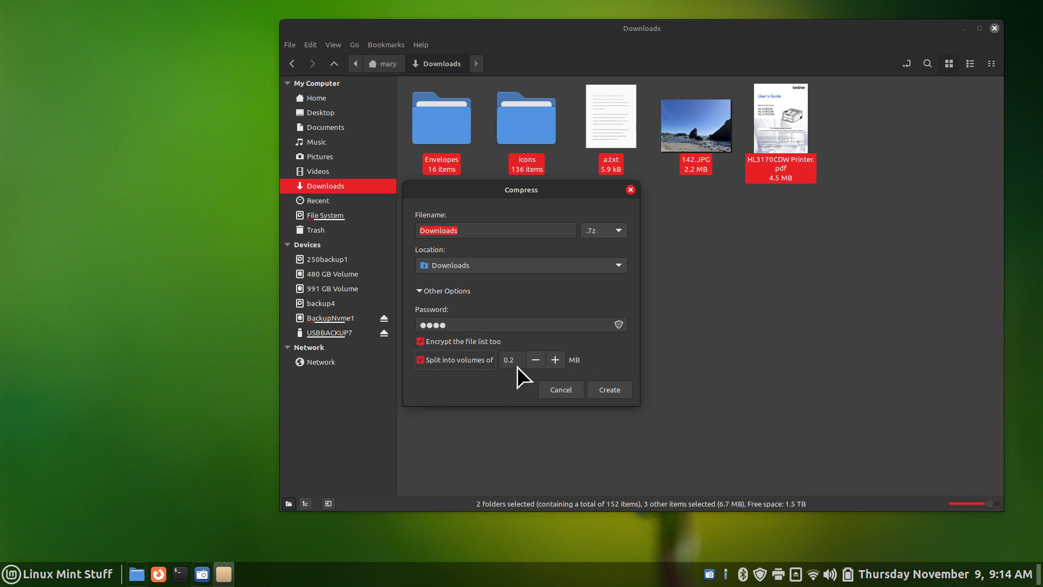
{"action": "left_click", "coordinate": [421, 360]}
{"action": "left_click", "coordinate": [468, 231]}
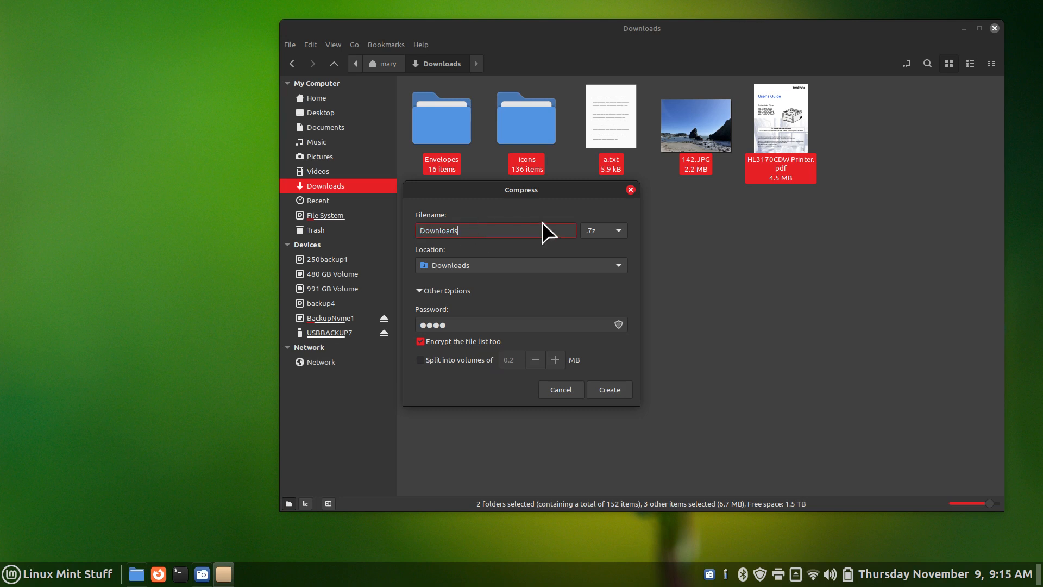
{"action": "type", "text": "3"}
{"action": "left_click", "coordinate": [611, 387]}
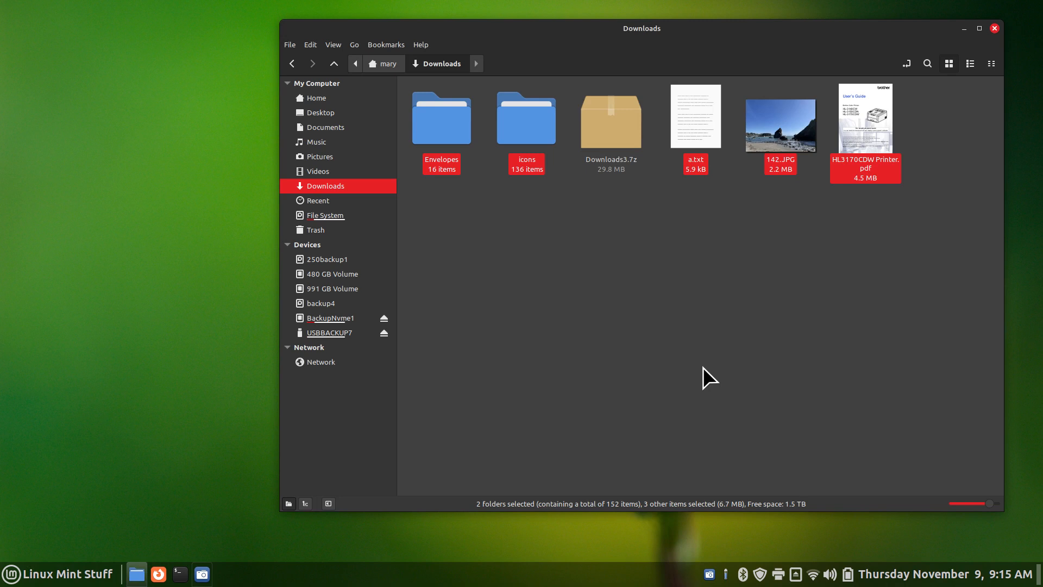
Cut Downloads3.7z from Downloads and paste it onto USBBACKUP7
{"action": "left_click", "coordinate": [618, 130]}
{"action": "right_click", "coordinate": [611, 116]}
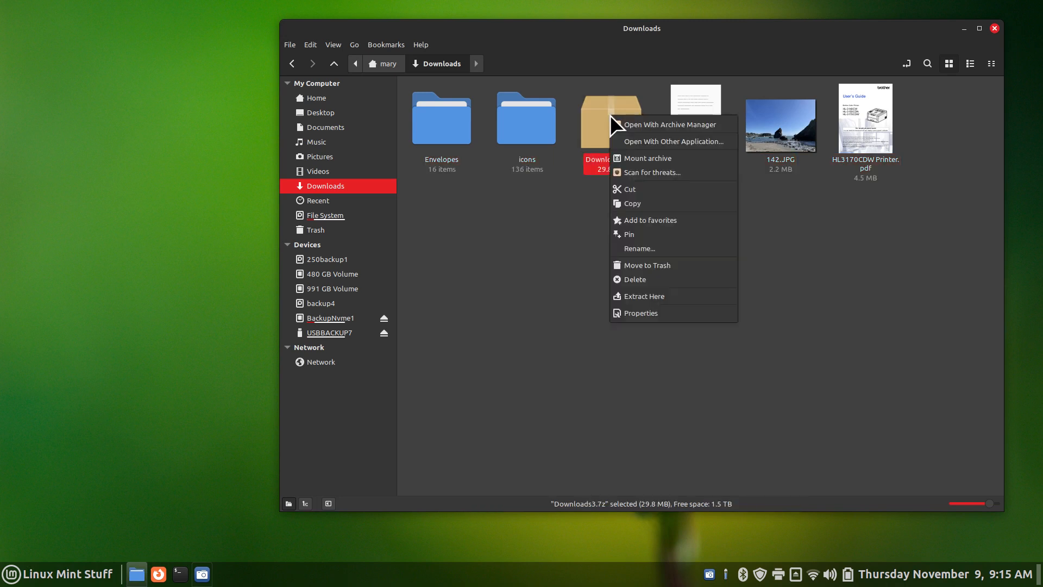
{"action": "left_click", "coordinate": [672, 190]}
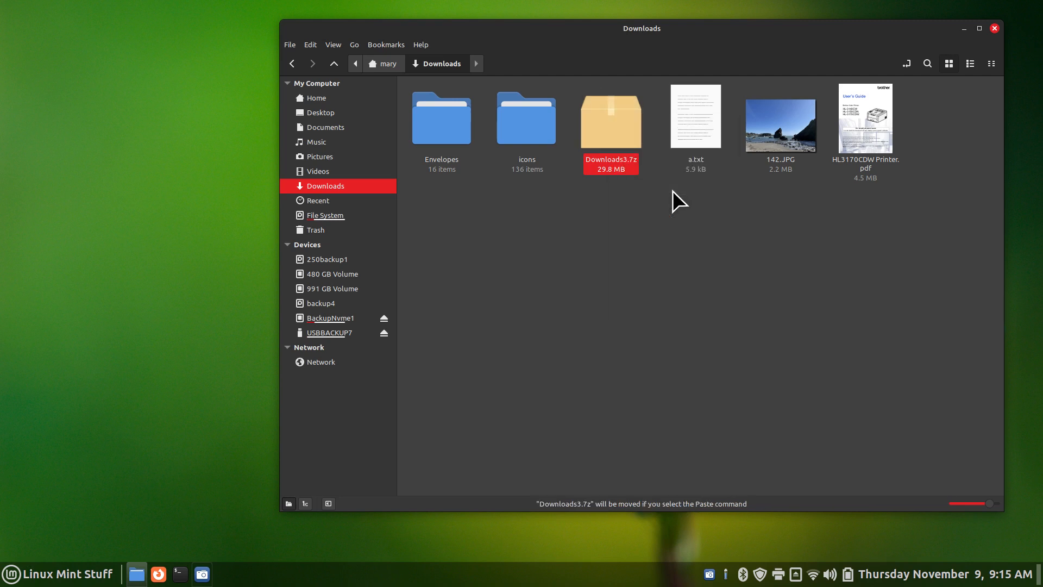
{"action": "left_click", "coordinate": [342, 332]}
{"action": "right_click", "coordinate": [500, 302]}
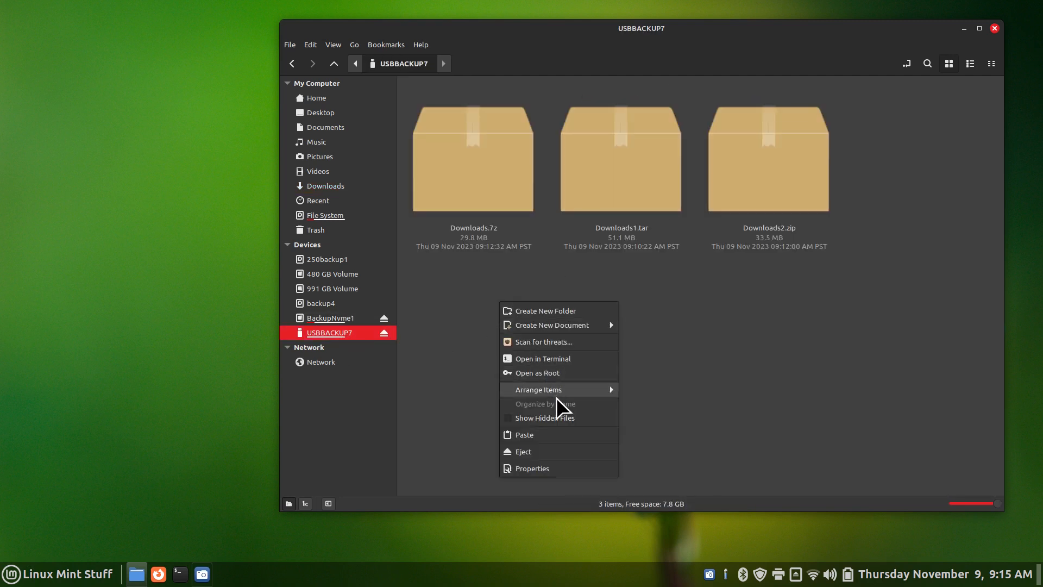
{"action": "left_click", "coordinate": [568, 432]}
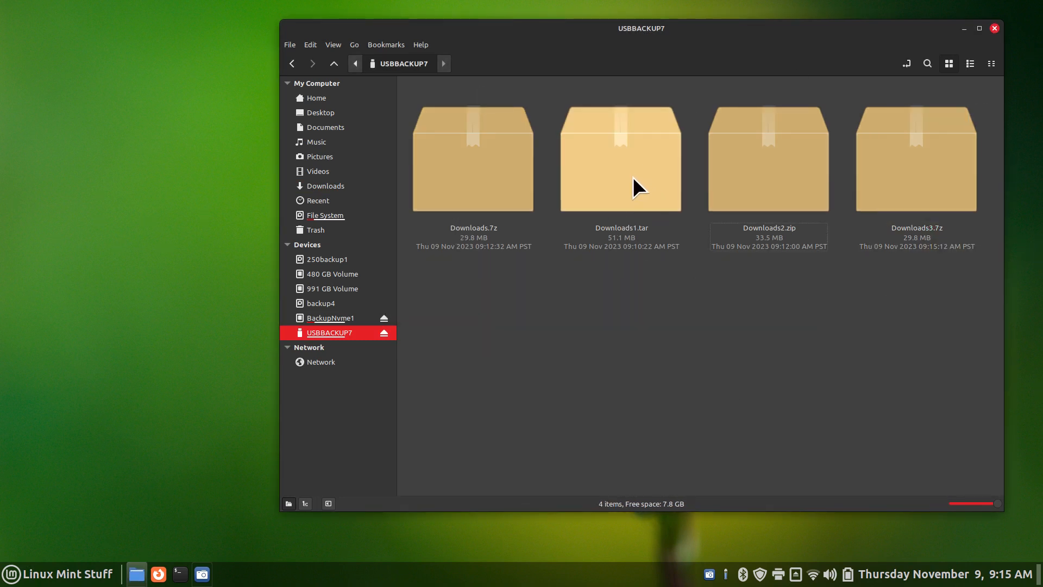
Open Downloads1.tar, Downloads.7z and Downloads2.zip to check them, then open Downloads3.7z
{"action": "double_click", "coordinate": [601, 160]}
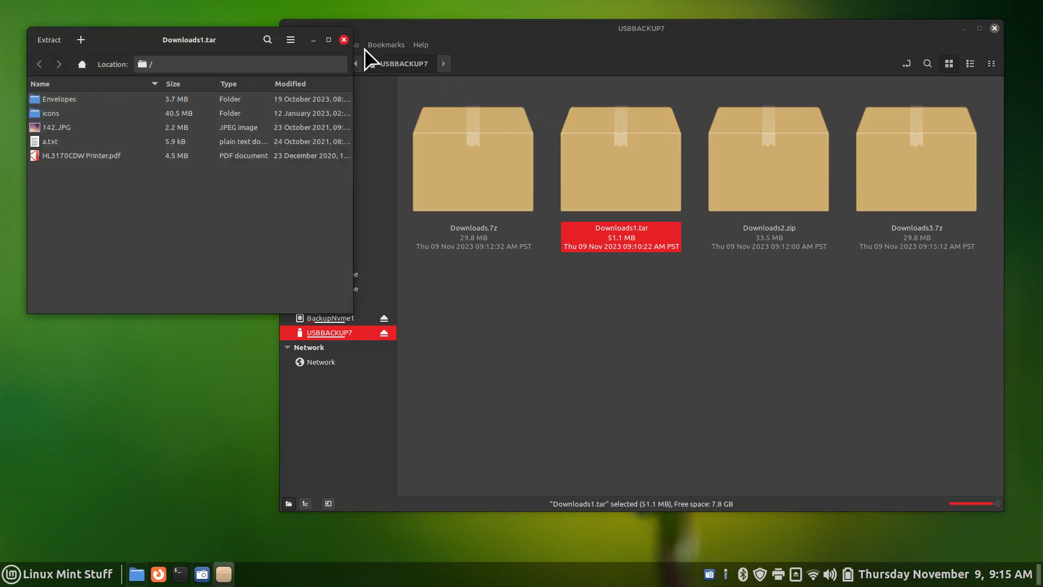
{"action": "left_click", "coordinate": [345, 41]}
{"action": "double_click", "coordinate": [466, 150]}
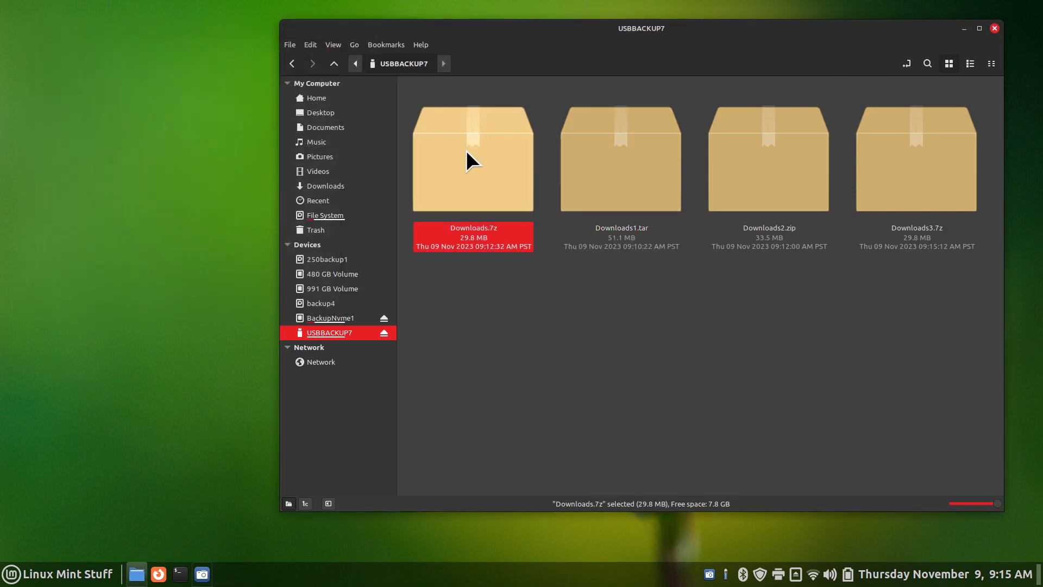
{"action": "left_click", "coordinate": [342, 39]}
{"action": "double_click", "coordinate": [757, 169]}
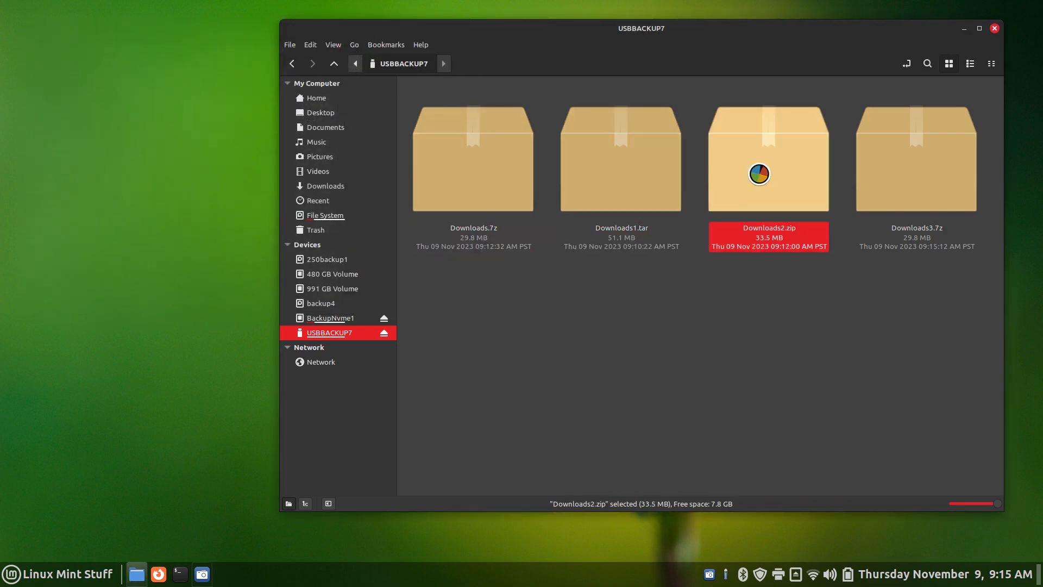
{"action": "left_click", "coordinate": [344, 40]}
{"action": "double_click", "coordinate": [904, 174]}
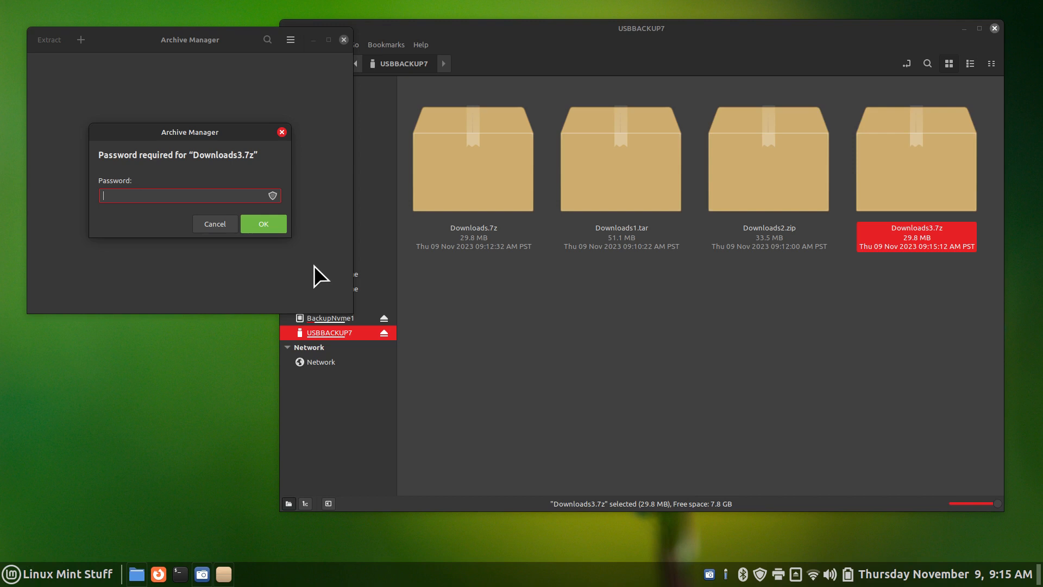
Enter a password for Downloads3.7z, dismiss the loading error and close the empty archive window
{"action": "type", "text": "****"}
{"action": "left_click", "coordinate": [265, 231]}
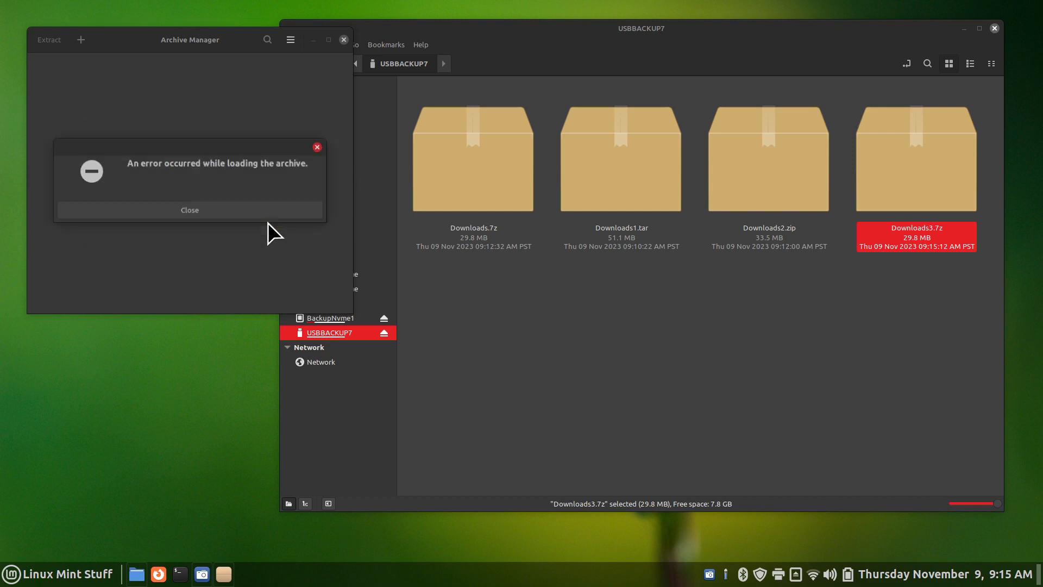
{"action": "left_click", "coordinate": [184, 210]}
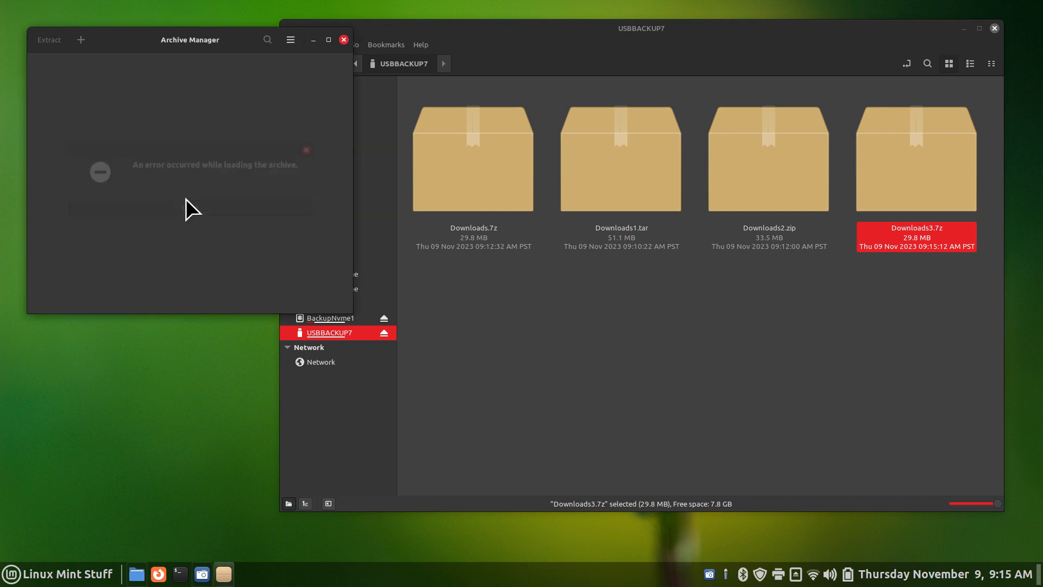
{"action": "left_click_drag", "start_coordinate": [149, 39], "coordinate": [522, 225]}
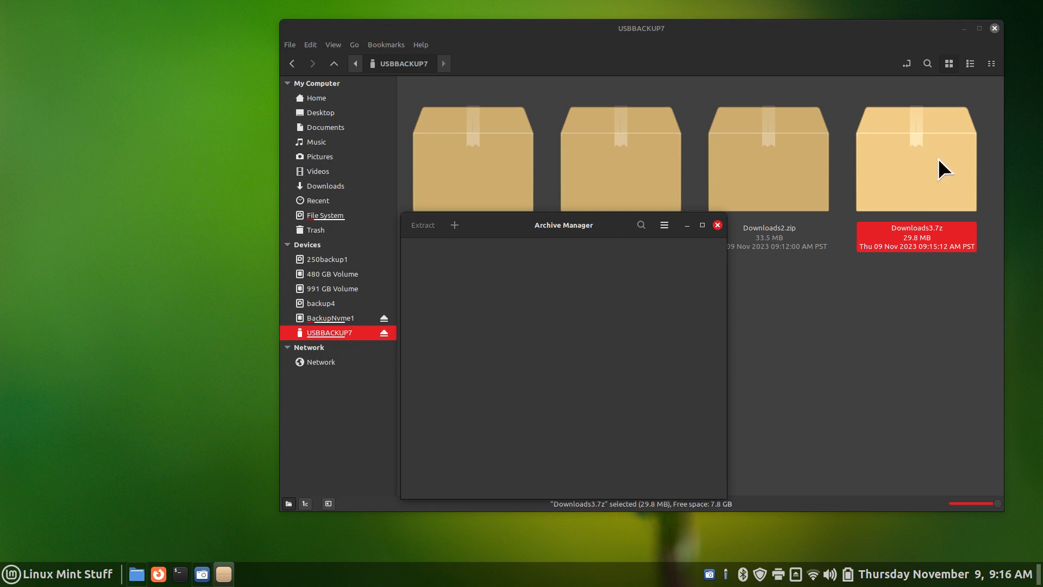
{"action": "left_click", "coordinate": [717, 225]}
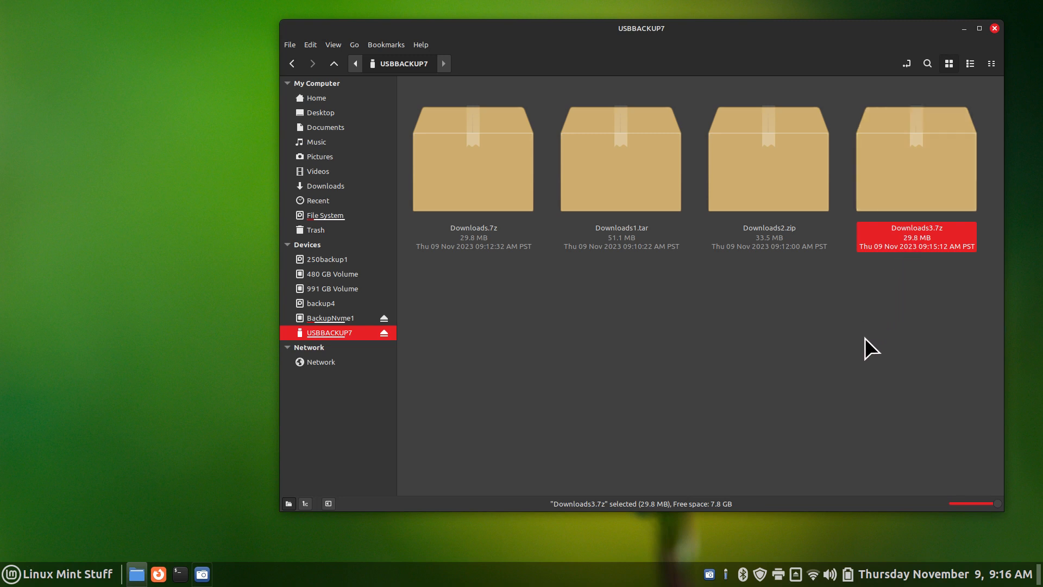
Open Downloads3.7z with its password and extract 142.JPG to USBBACKUP7 and the desktop
{"action": "double_click", "coordinate": [909, 142]}
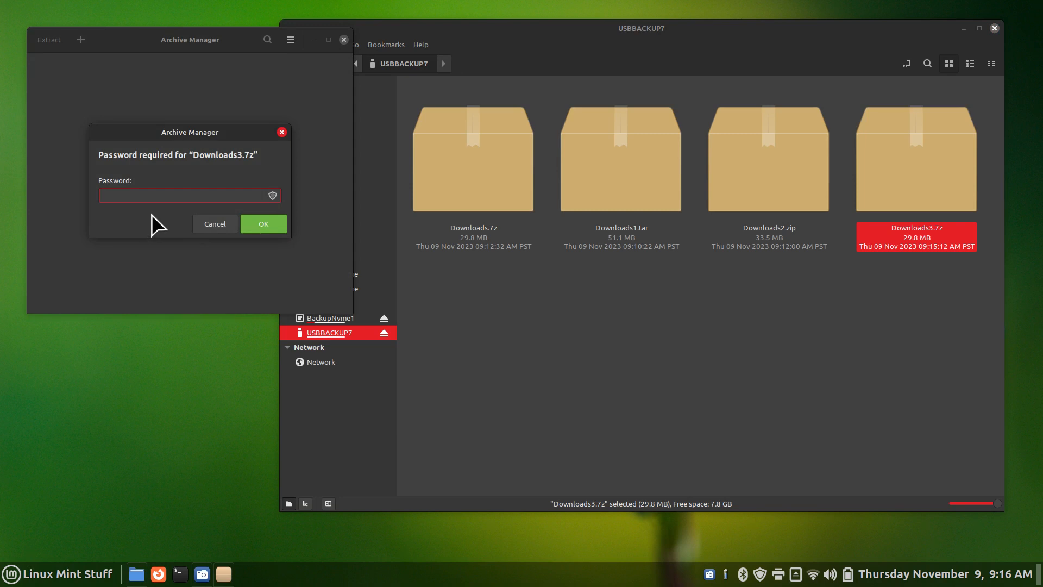
{"action": "type", "text": "12"}
{"action": "left_click", "coordinate": [260, 221]}
{"action": "left_click_drag", "start_coordinate": [123, 35], "coordinate": [728, 259]}
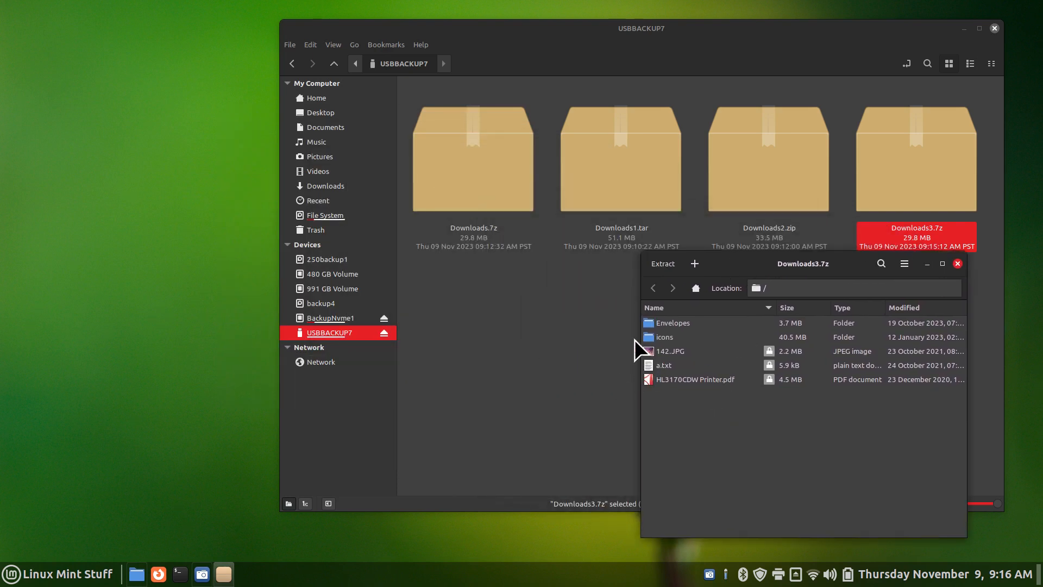
{"action": "left_click_drag", "start_coordinate": [648, 351], "coordinate": [491, 349]}
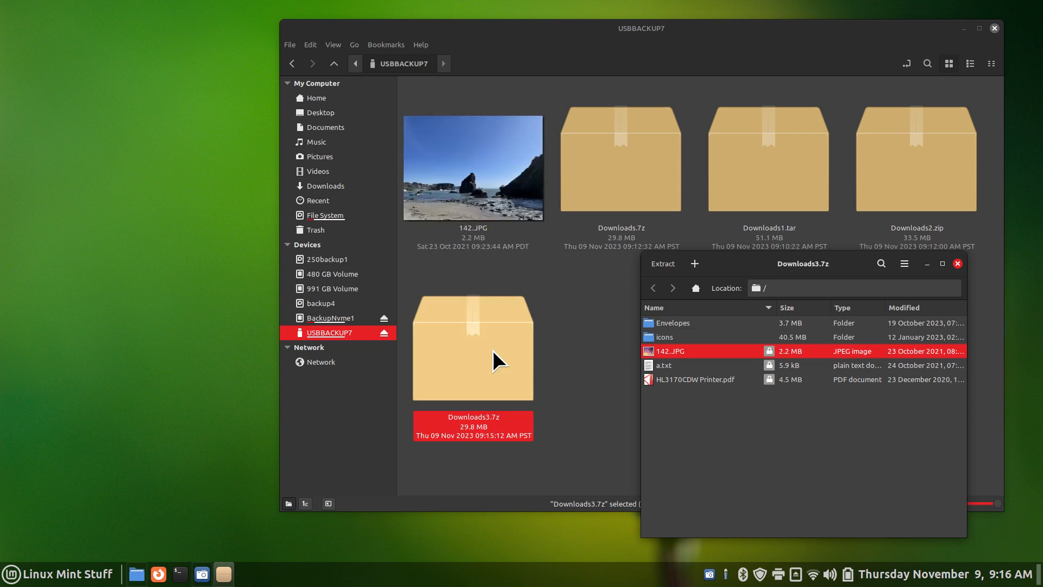
{"action": "left_click_drag", "start_coordinate": [646, 352], "coordinate": [98, 305]}
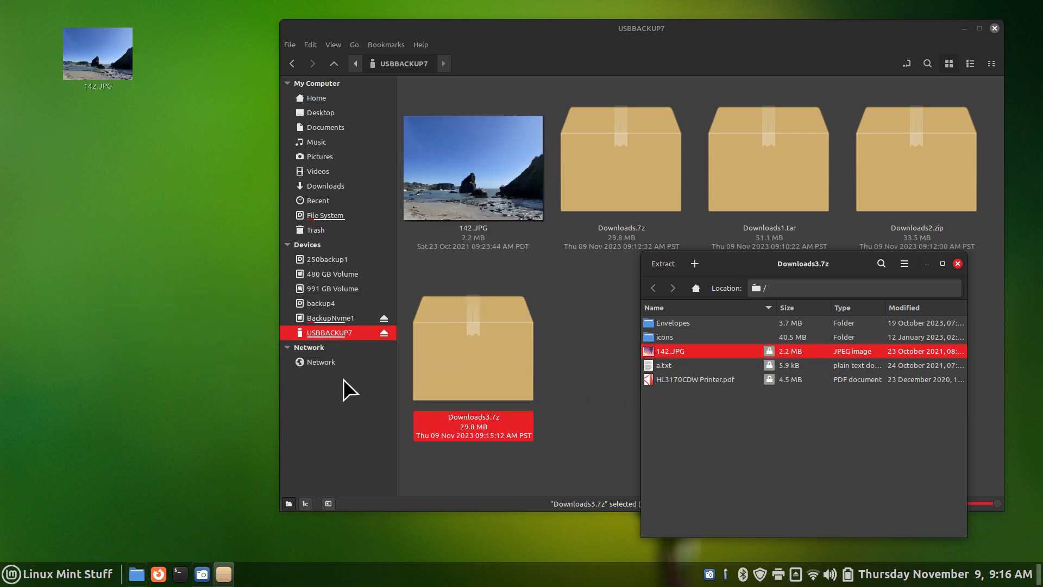
{"action": "left_click", "coordinate": [957, 264]}
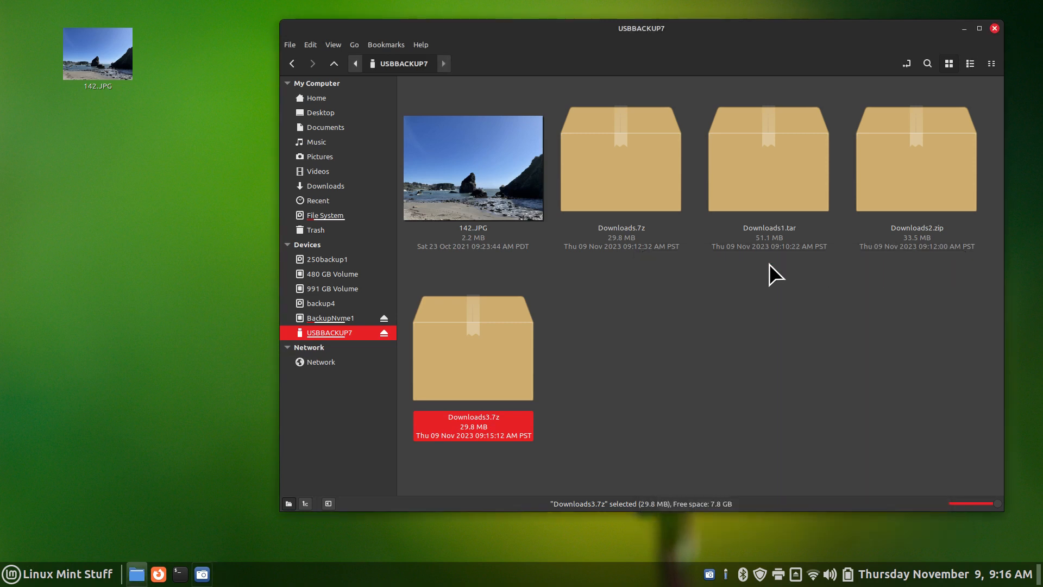
Delete the extracted 142.JPG copies from USBBACKUP7 and the desktop
{"action": "left_click", "coordinate": [467, 165]}
{"action": "key", "text": "Delete"}
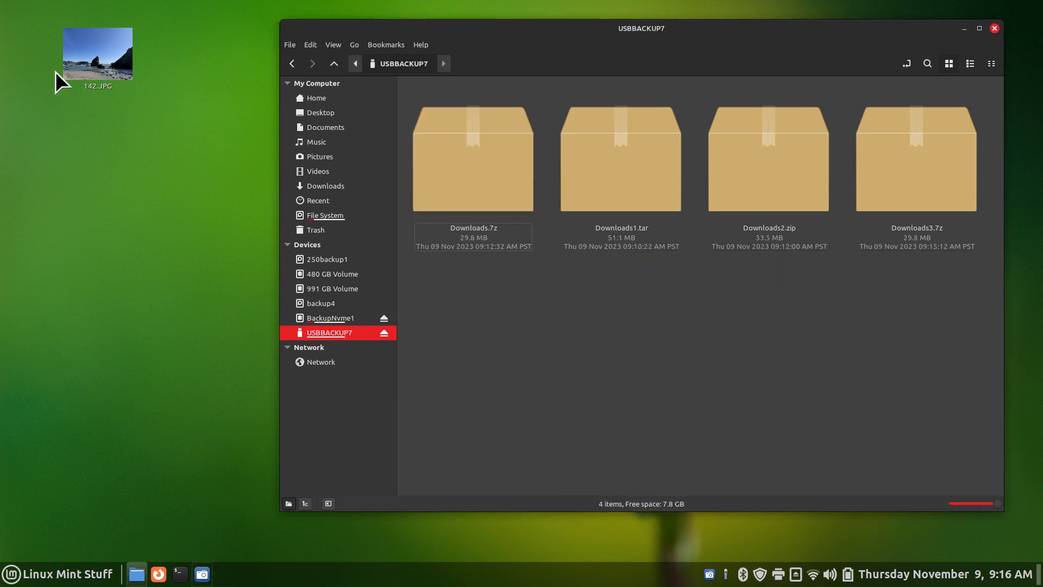
{"action": "left_click", "coordinate": [81, 63]}
{"action": "key", "text": "Delete"}
Reopen Downloads3.7z, cancel the password prompt, close it and return to Downloads
{"action": "double_click", "coordinate": [910, 155]}
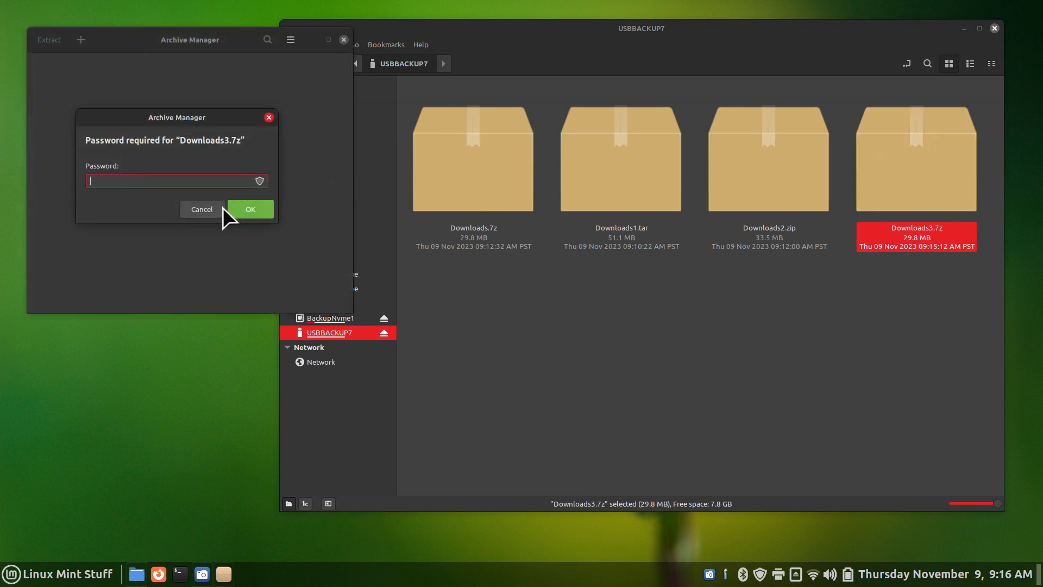
{"action": "left_click", "coordinate": [201, 210]}
{"action": "left_click", "coordinate": [342, 37]}
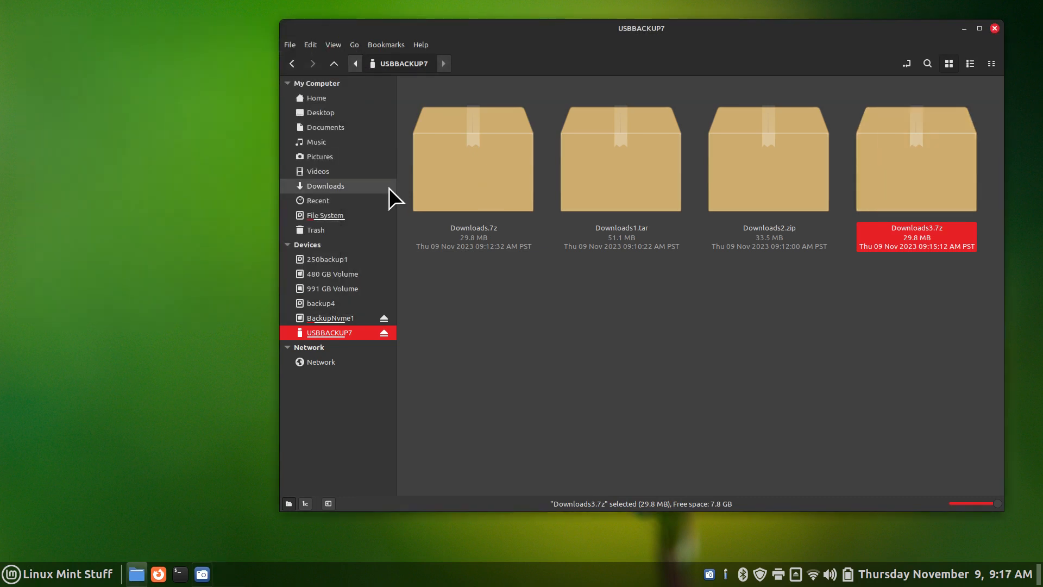
{"action": "left_click", "coordinate": [371, 188]}
Compress all five Downloads items into a password-protected zip named Downloads9.zip
{"action": "left_click_drag", "start_coordinate": [931, 107], "coordinate": [462, 176]}
{"action": "right_click", "coordinate": [533, 116]}
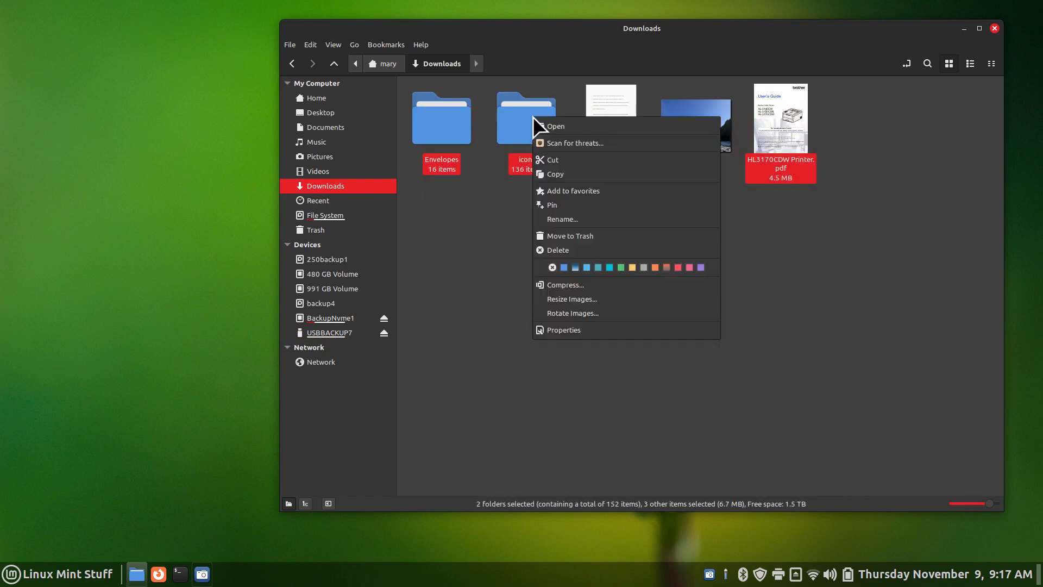
{"action": "left_click", "coordinate": [604, 288]}
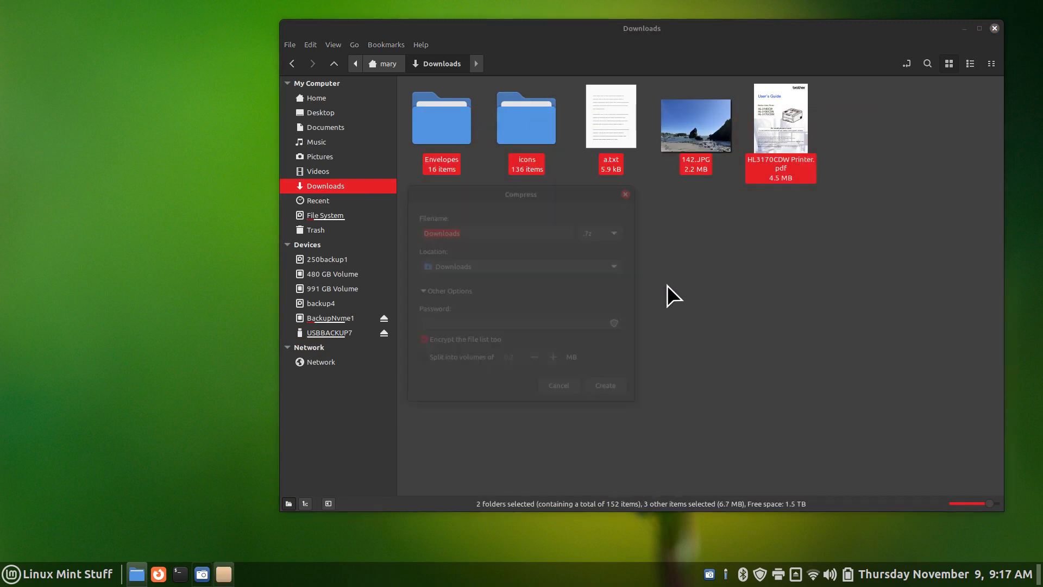
{"action": "left_click", "coordinate": [613, 232]}
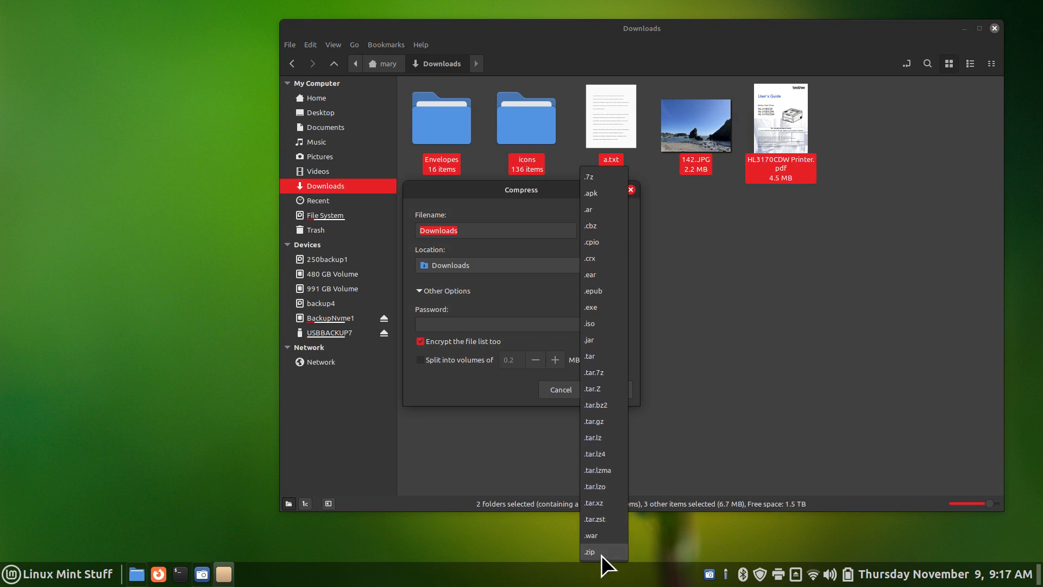
{"action": "left_click", "coordinate": [605, 552]}
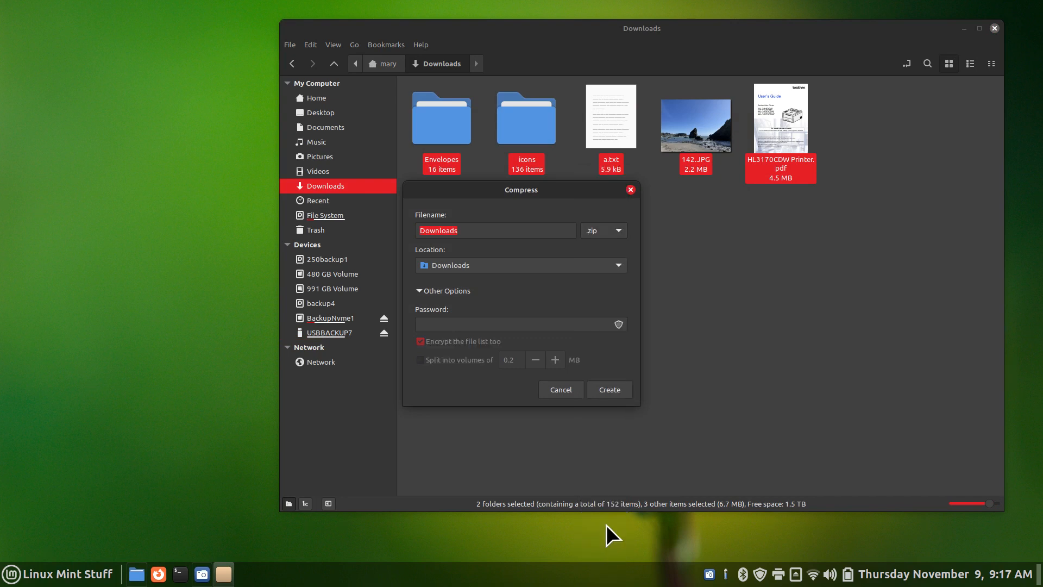
{"action": "left_click", "coordinate": [430, 325]}
{"action": "type", "text": "****"}
{"action": "left_click", "coordinate": [472, 233]}
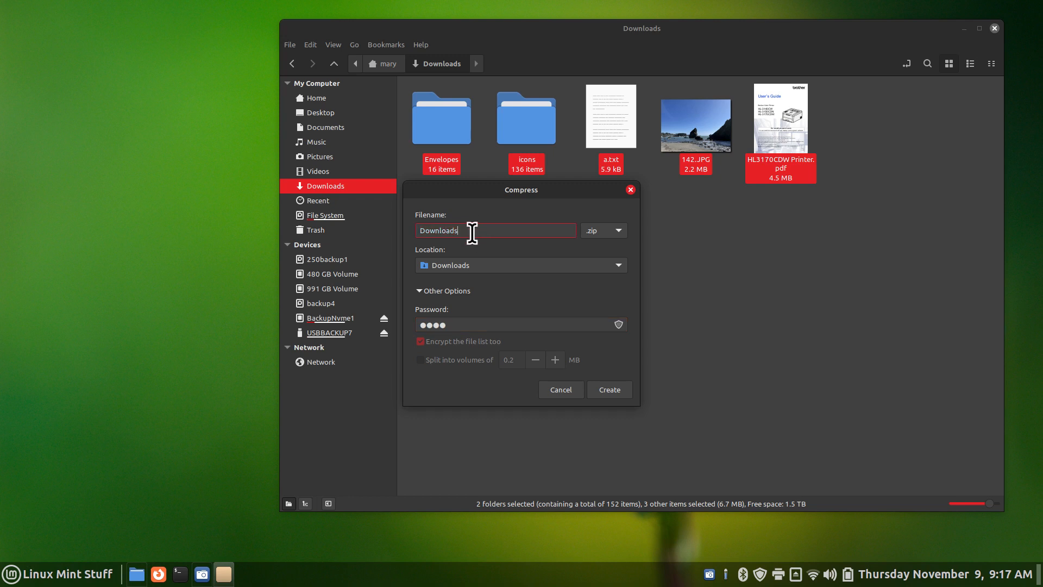
{"action": "type", "text": "9"}
{"action": "left_click", "coordinate": [598, 391]}
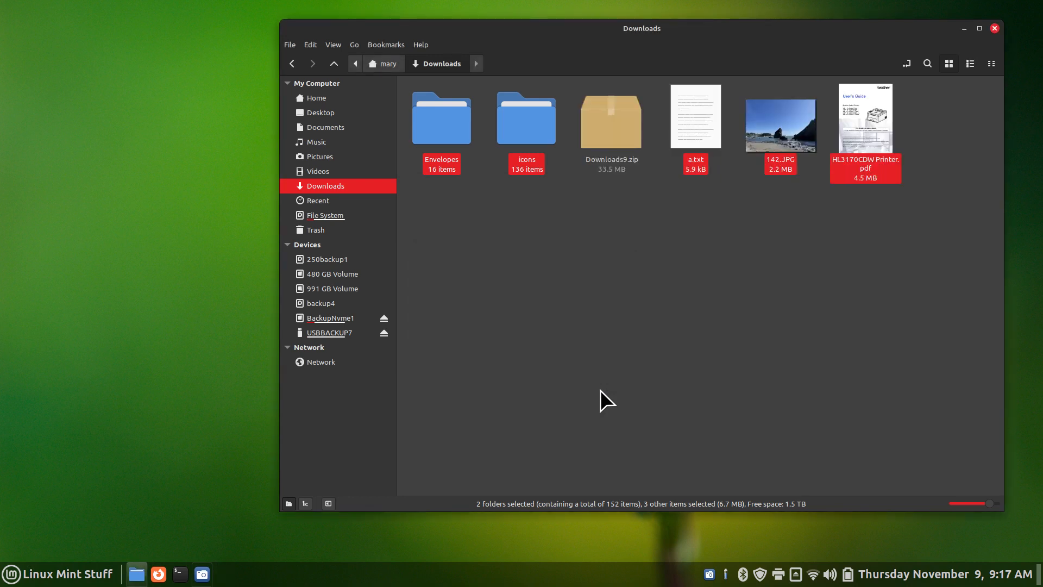
Cut Downloads9.zip and paste it into USBBACKUP7, then select Downloads2.zip
{"action": "right_click", "coordinate": [614, 126]}
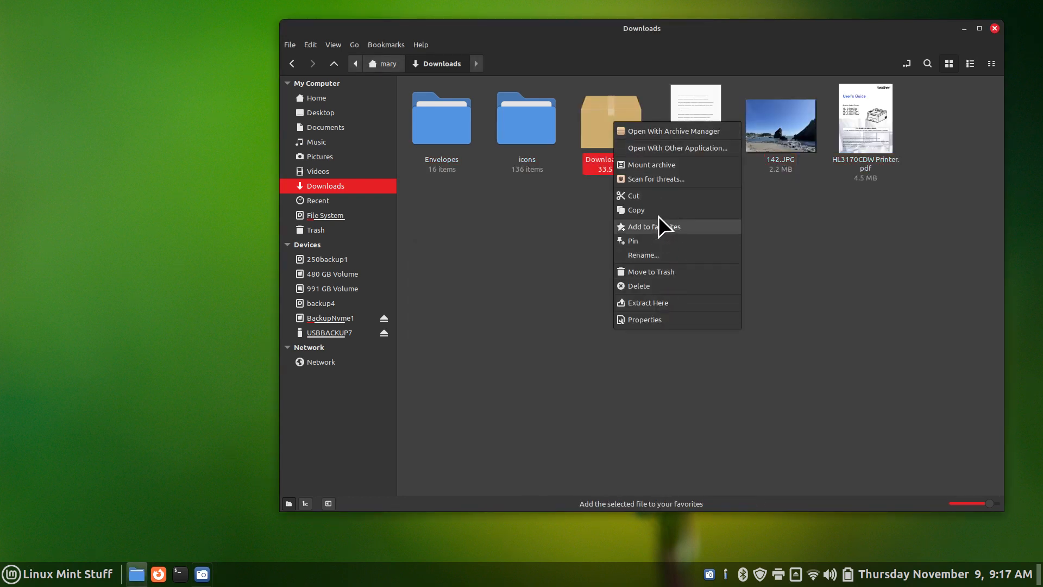
{"action": "left_click", "coordinate": [661, 196]}
{"action": "left_click", "coordinate": [353, 333]}
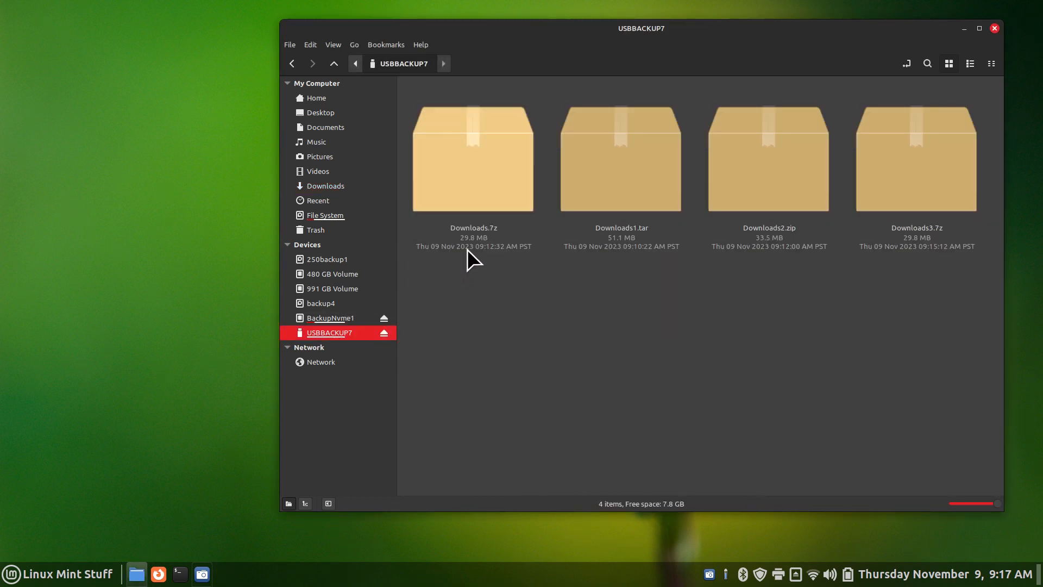
{"action": "right_click", "coordinate": [515, 306]}
{"action": "left_click", "coordinate": [552, 439]}
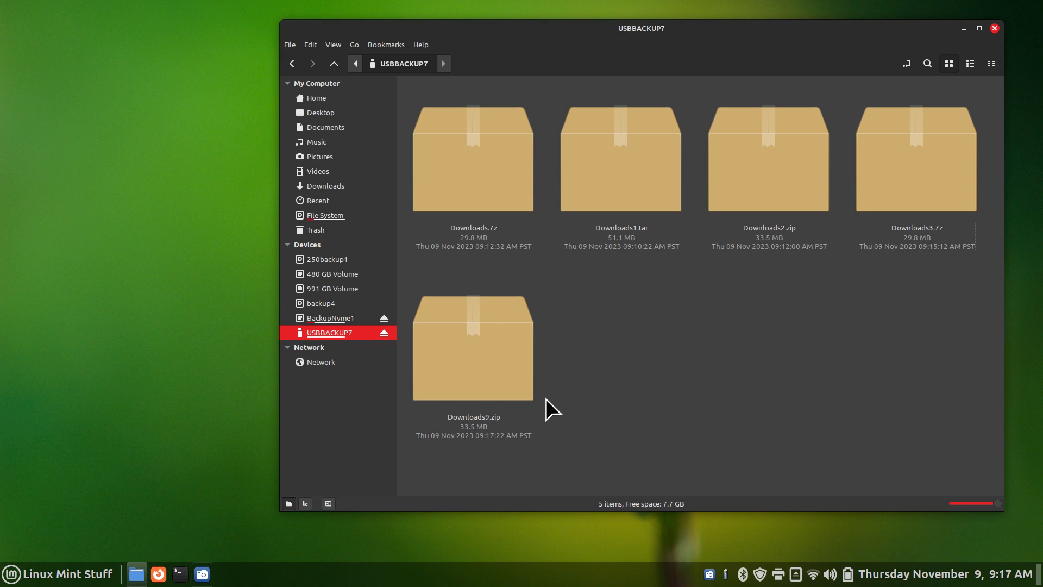
{"action": "left_click", "coordinate": [467, 430]}
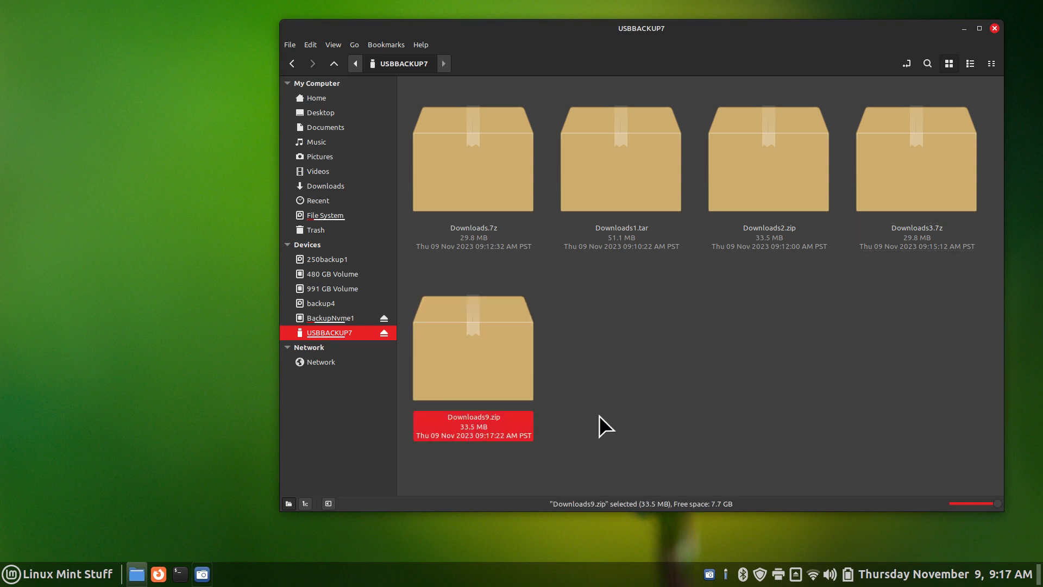
{"action": "left_click", "coordinate": [755, 224]}
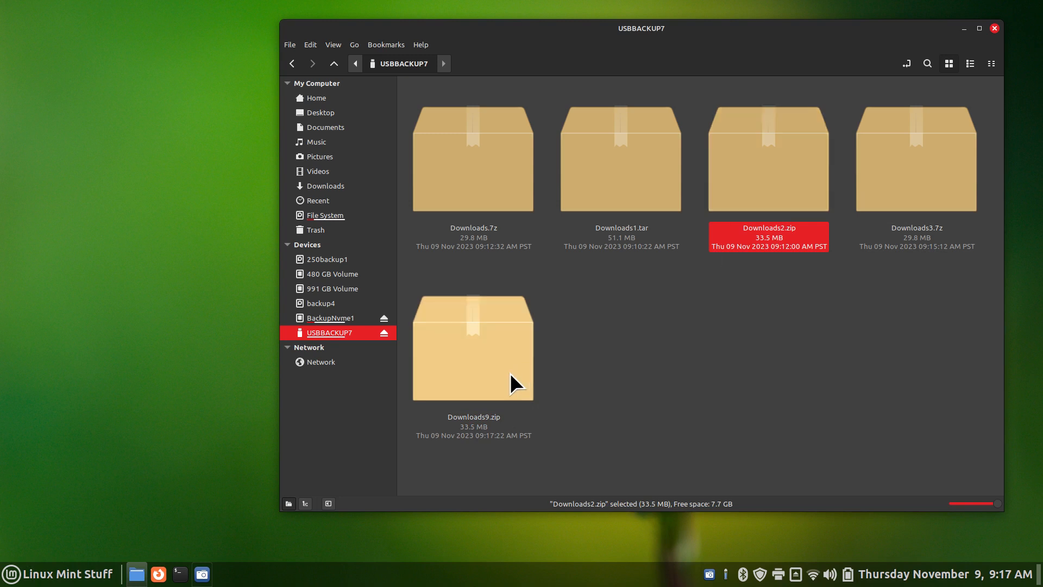
Extract a.txt from Downloads2.zip to the desktop and open it to check the text
{"action": "double_click", "coordinate": [760, 155]}
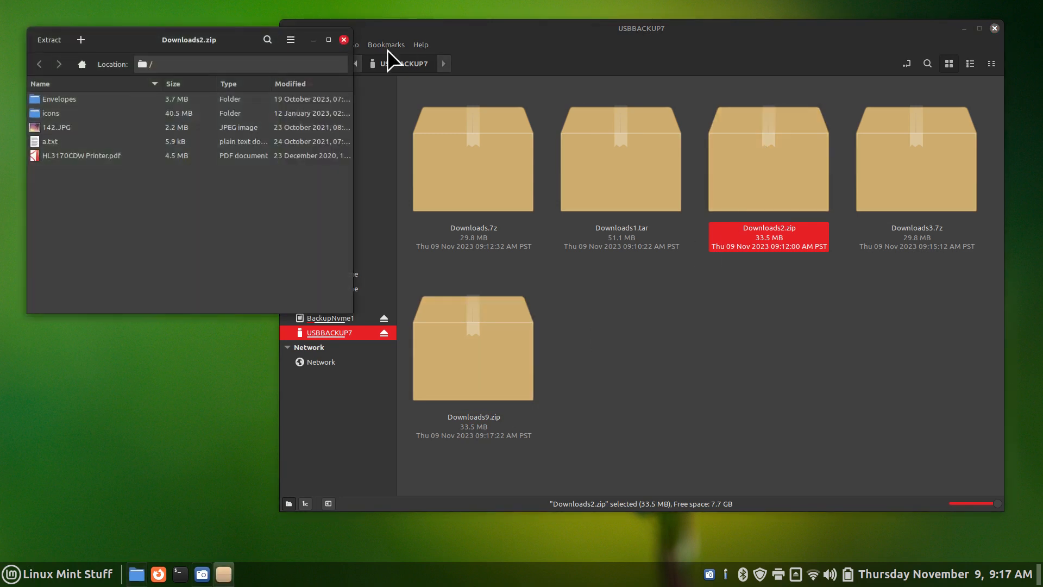
{"action": "left_click_drag", "start_coordinate": [226, 38], "coordinate": [458, 69]}
{"action": "left_click_drag", "start_coordinate": [270, 168], "coordinate": [175, 161]}
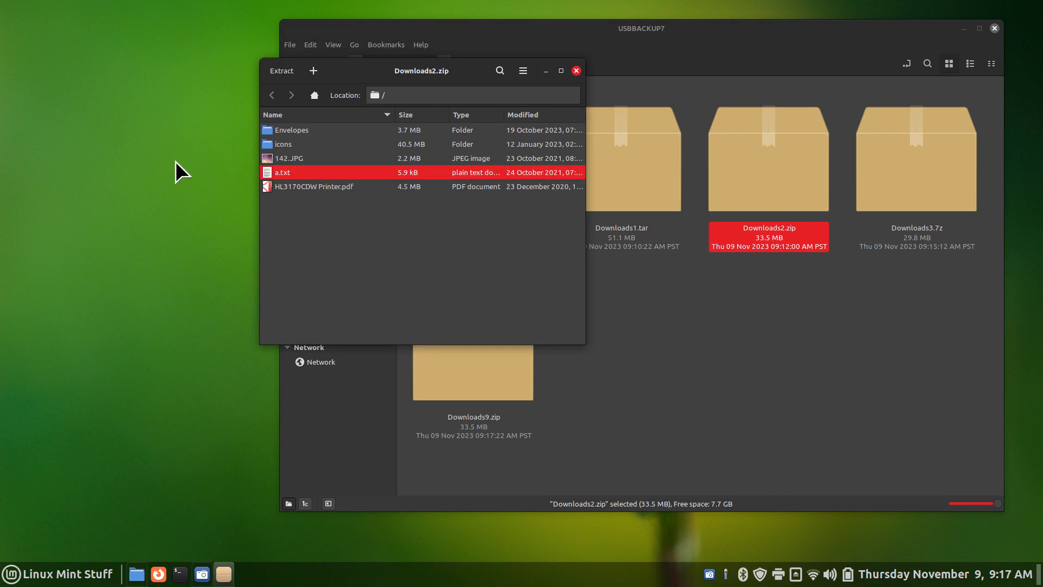
{"action": "double_click", "coordinate": [86, 54]}
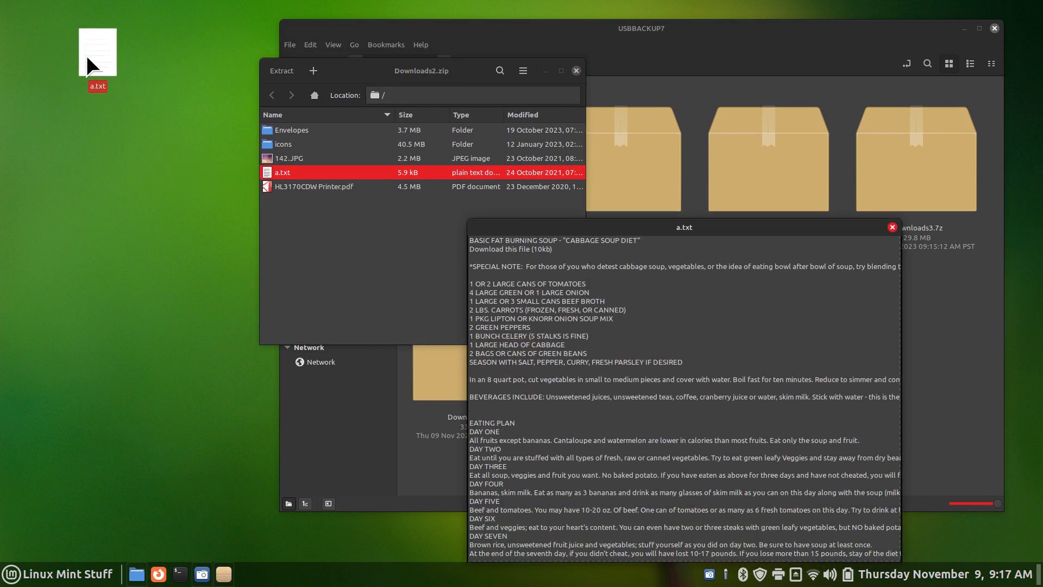
{"action": "key", "text": "space"}
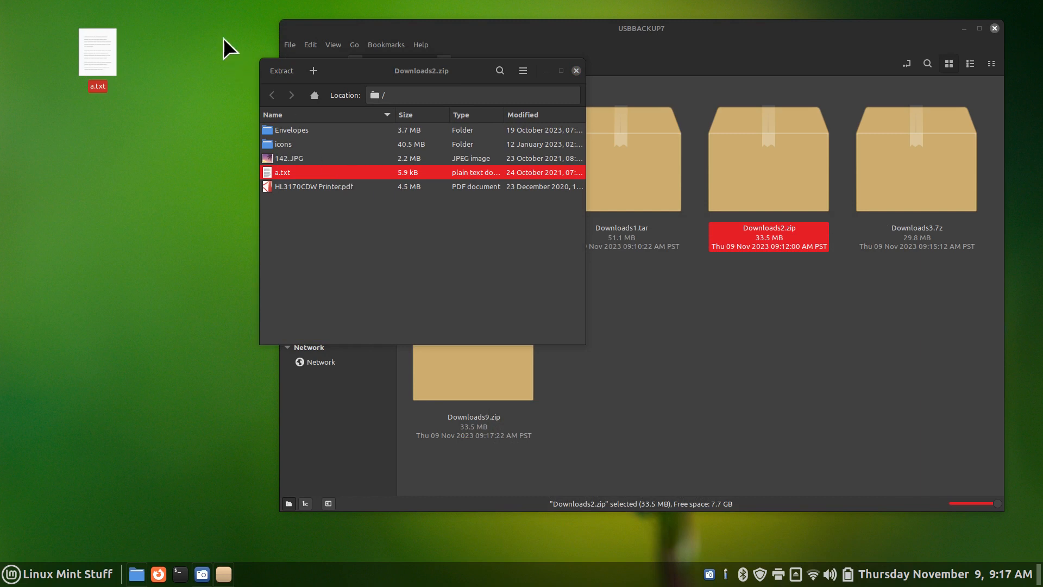
Delete the desktop a.txt, close Downloads2.zip, and open Downloads9.zip
{"action": "left_click_drag", "start_coordinate": [198, 17], "coordinate": [57, 121]}
{"action": "key", "text": "Delete"}
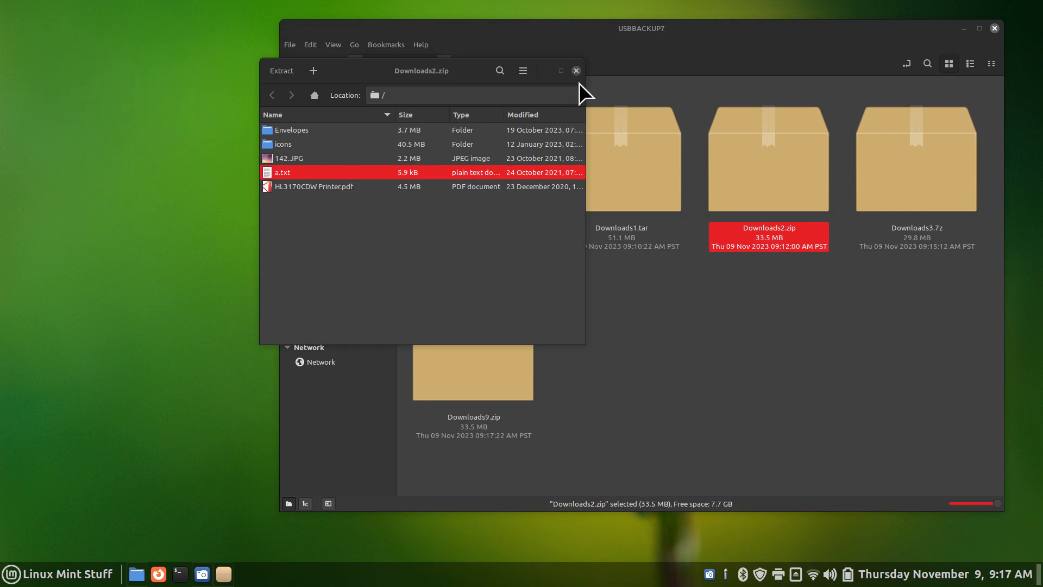
{"action": "left_click", "coordinate": [576, 70]}
{"action": "double_click", "coordinate": [487, 375]}
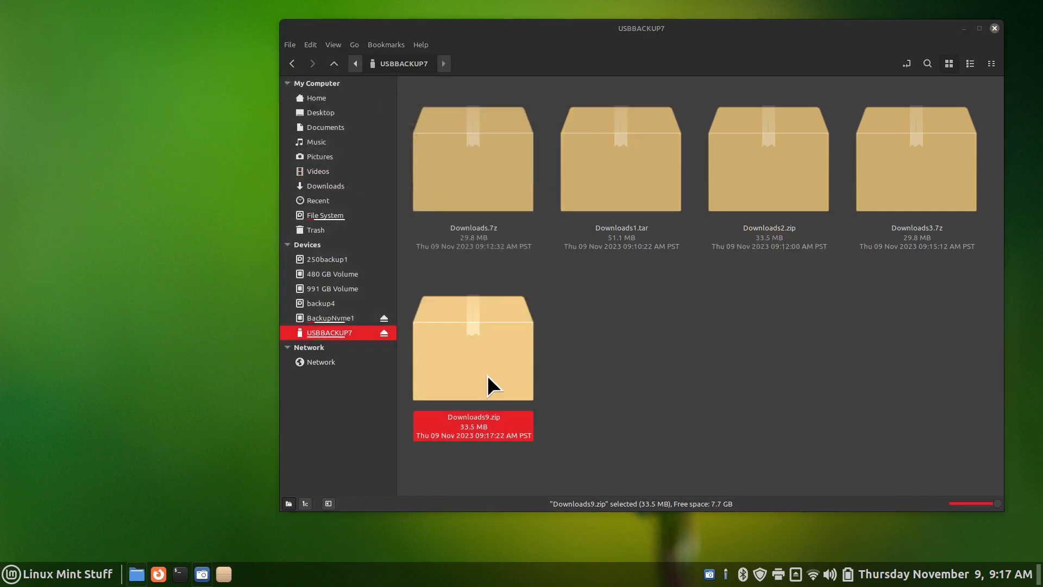
Extract a.txt and HL3170CDW Printer.pdf from Downloads9.zip to the desktop, entering its password
{"action": "left_click_drag", "start_coordinate": [117, 47], "coordinate": [260, 174]}
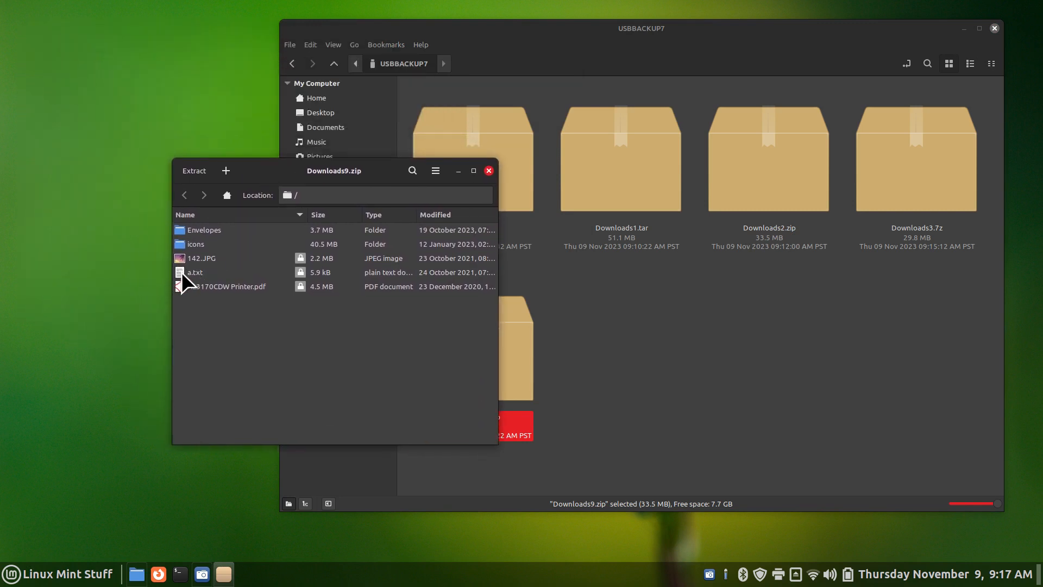
{"action": "left_click_drag", "start_coordinate": [181, 272], "coordinate": [82, 252]}
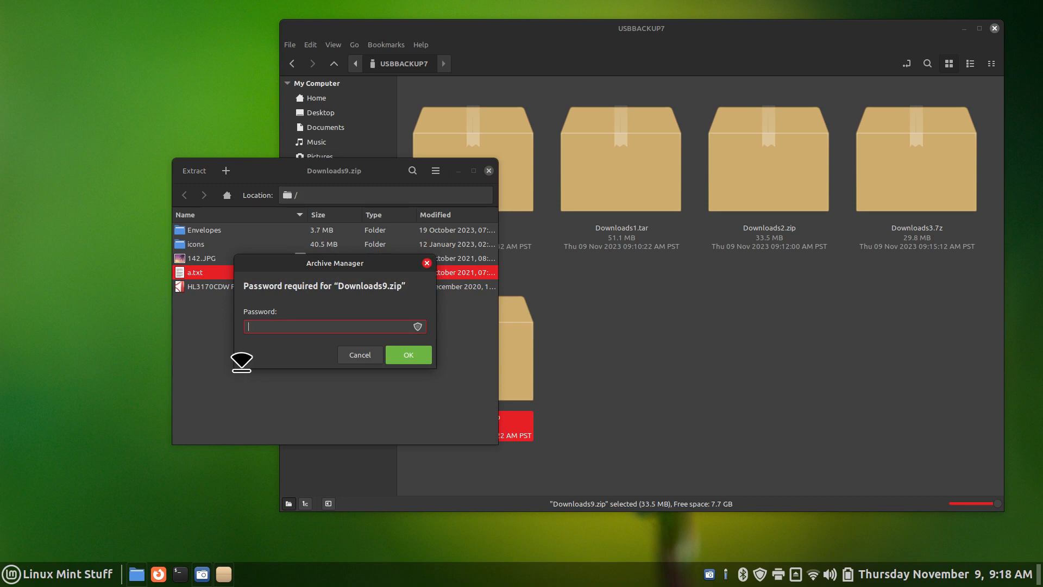
{"action": "type", "text": "******"}
{"action": "left_click", "coordinate": [405, 354]}
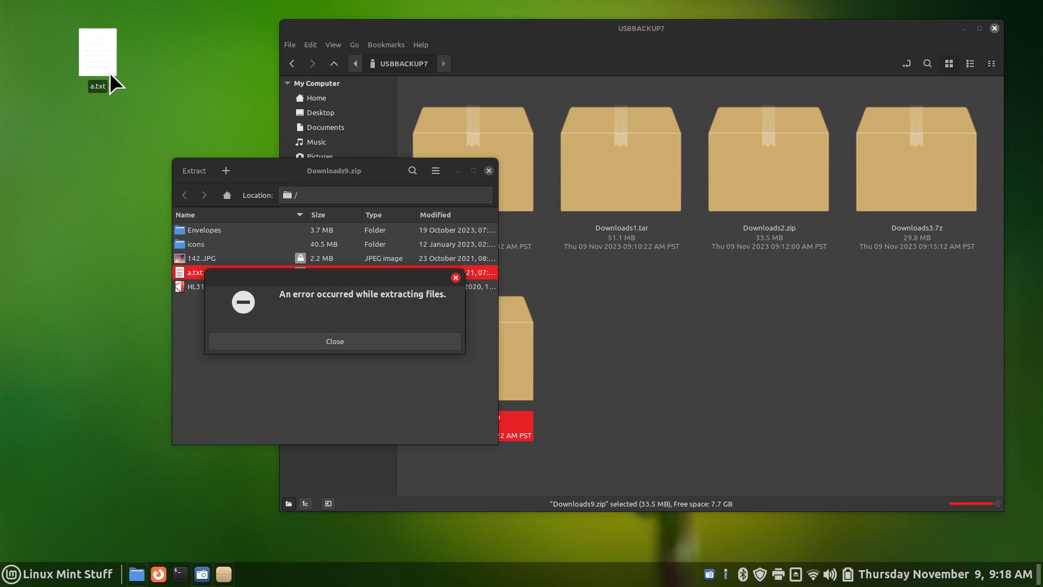
{"action": "left_click", "coordinate": [352, 341]}
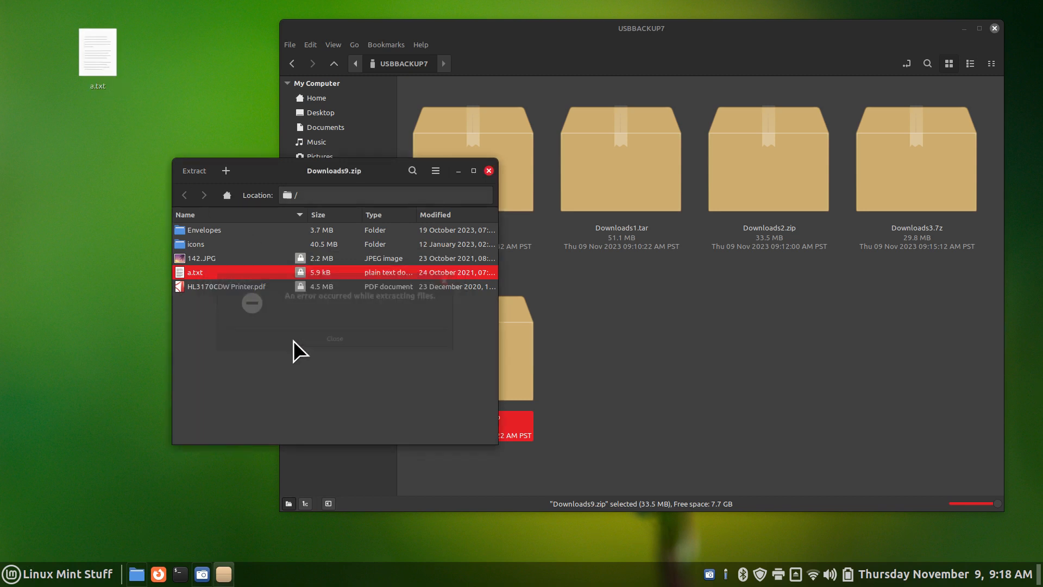
{"action": "left_click_drag", "start_coordinate": [179, 288], "coordinate": [125, 223]}
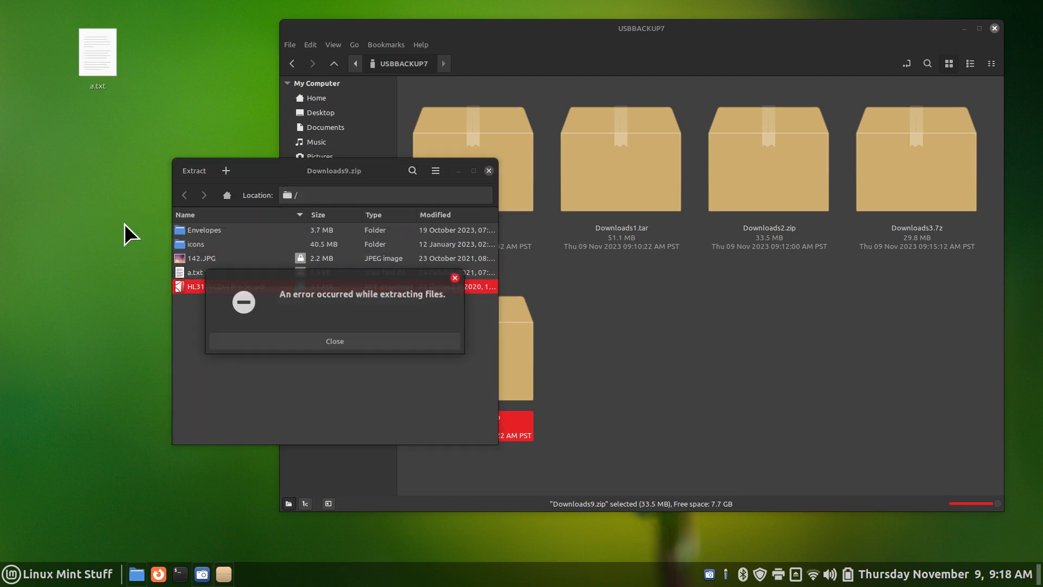
{"action": "left_click", "coordinate": [332, 343]}
{"action": "left_click_drag", "start_coordinate": [314, 165], "coordinate": [433, 179]}
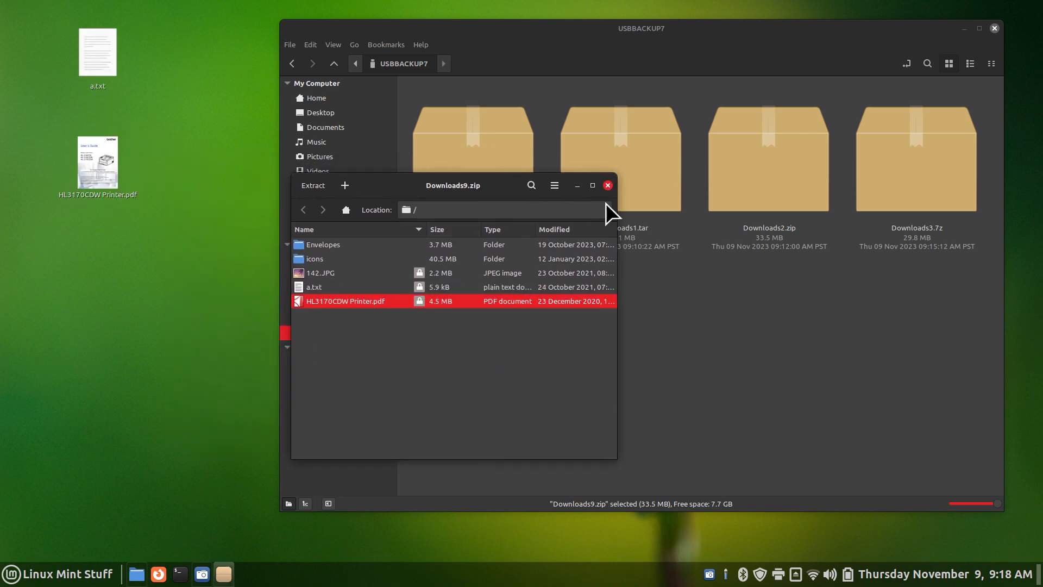
{"action": "left_click", "coordinate": [607, 186]}
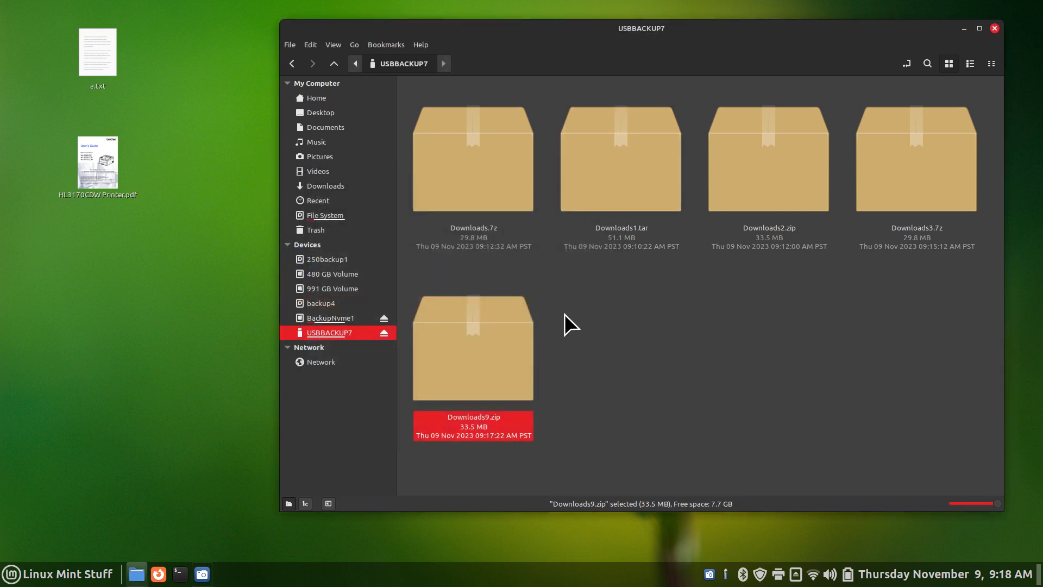
Open the extracted HL3170CDW Printer.pdf from the desktop to test it, then close the viewer
{"action": "left_click", "coordinate": [96, 153]}
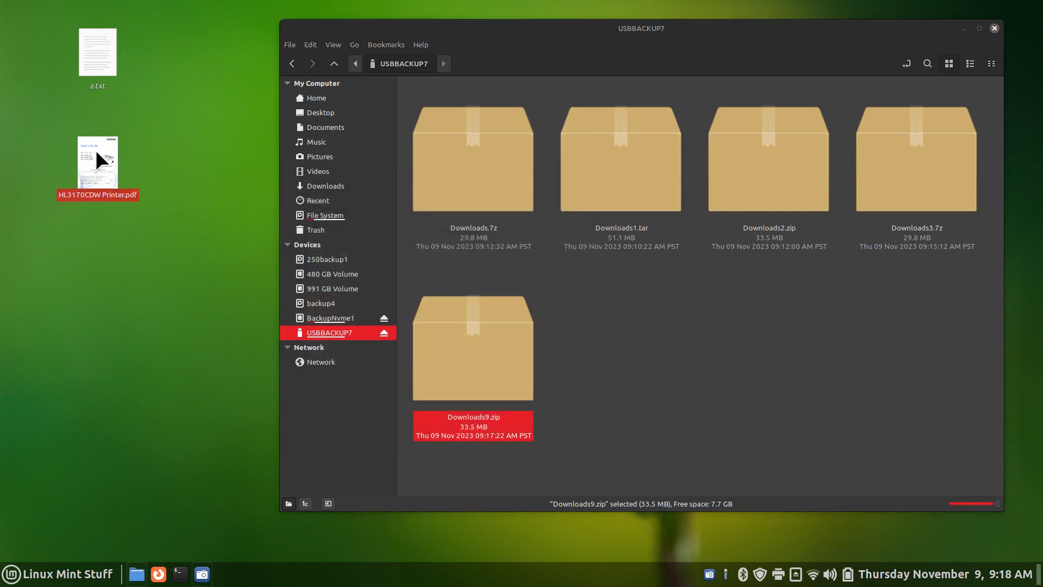
{"action": "double_click", "coordinate": [96, 149]}
{"action": "left_click_drag", "start_coordinate": [530, 228], "coordinate": [508, 112]}
{"action": "left_click", "coordinate": [838, 119]}
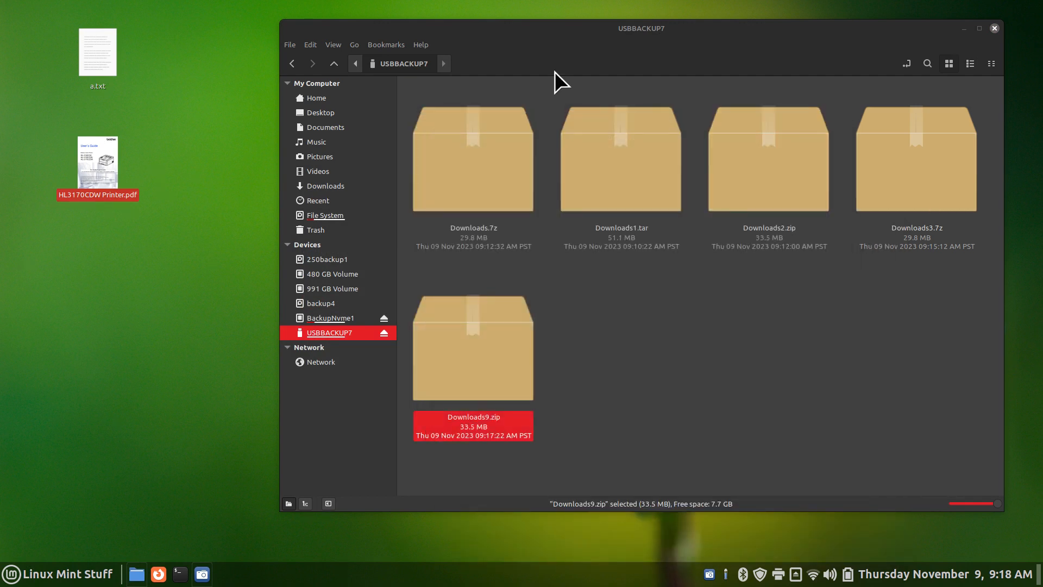
{"action": "left_click", "coordinate": [79, 55]}
Open the extracted a.txt in xed, find it empty, check Help > About, and close it
{"action": "double_click", "coordinate": [99, 53]}
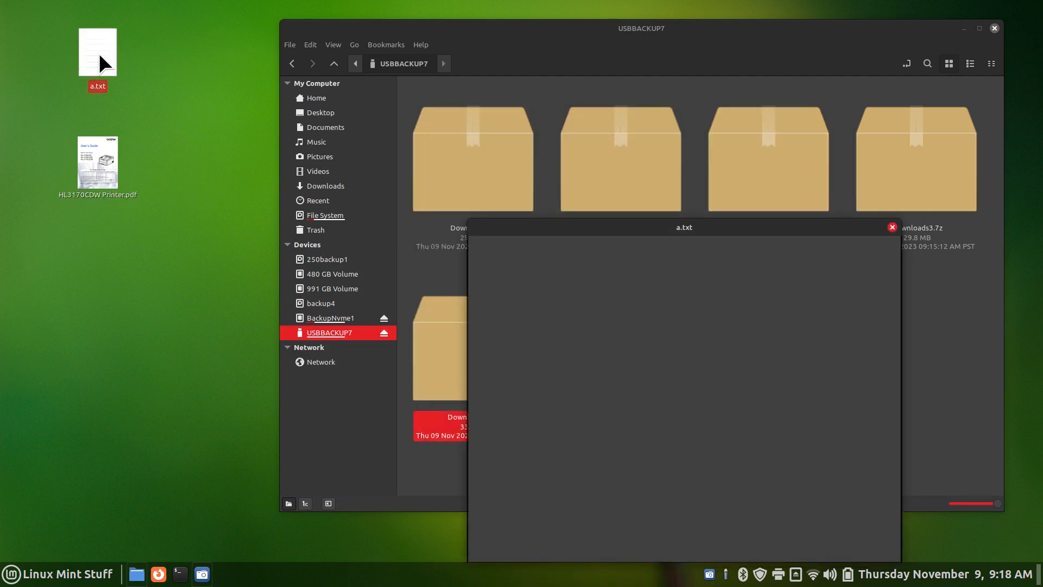
{"action": "left_click_drag", "start_coordinate": [618, 224], "coordinate": [483, 109]}
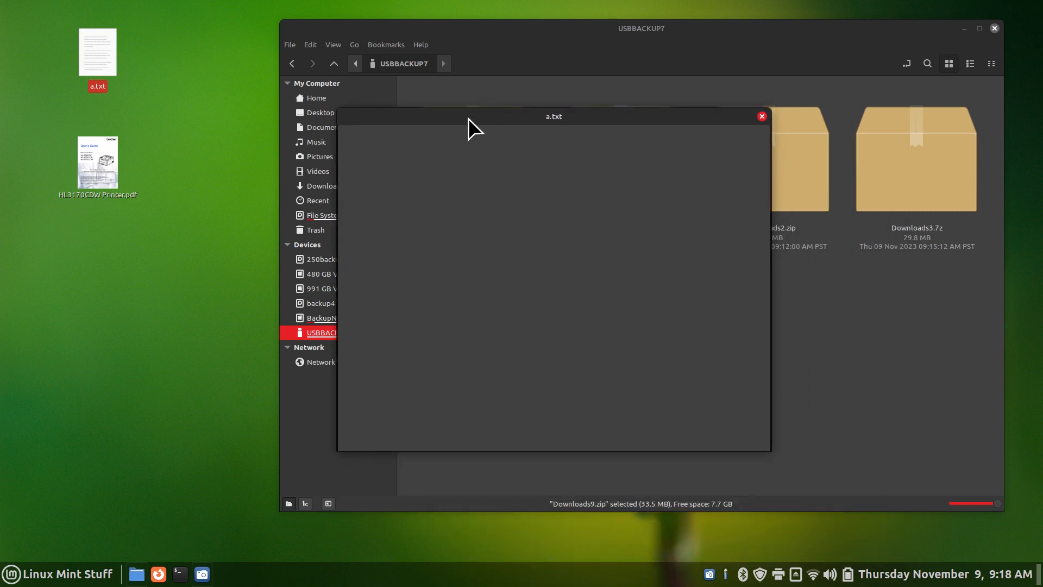
{"action": "left_click", "coordinate": [762, 116]}
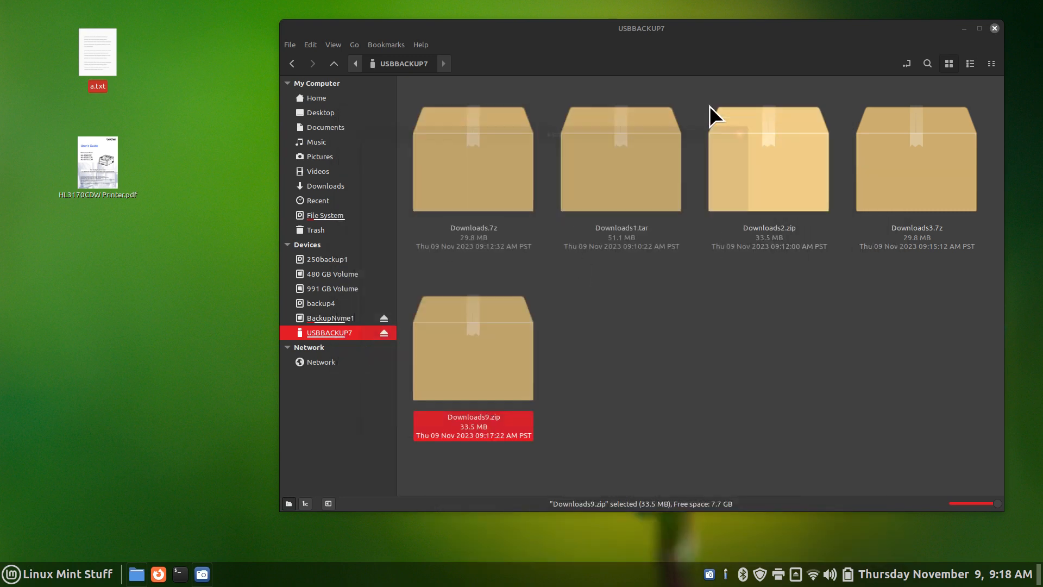
{"action": "double_click", "coordinate": [87, 43]}
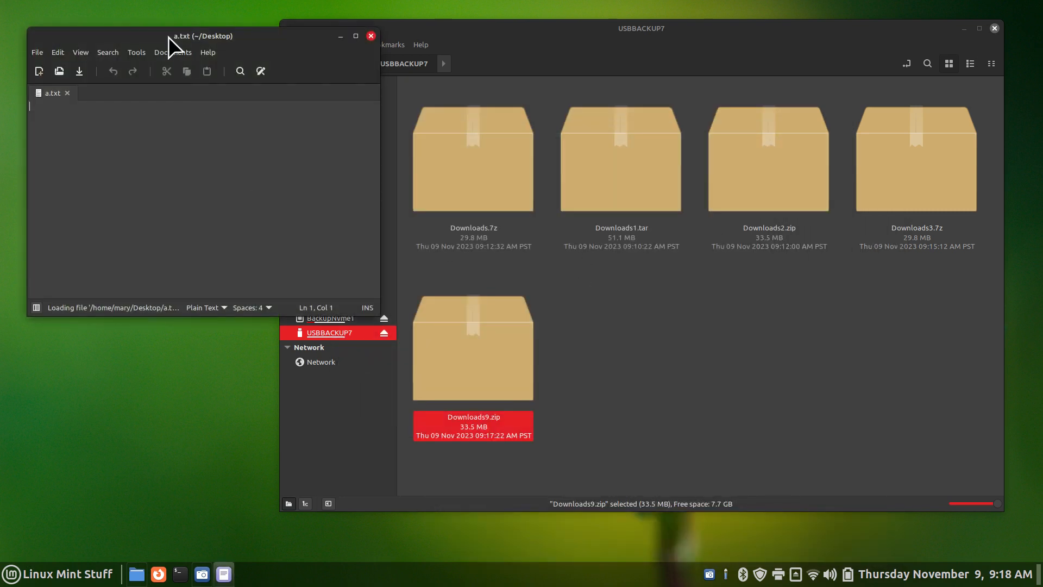
{"action": "left_click_drag", "start_coordinate": [165, 35], "coordinate": [565, 204]}
{"action": "left_click", "coordinate": [503, 175]}
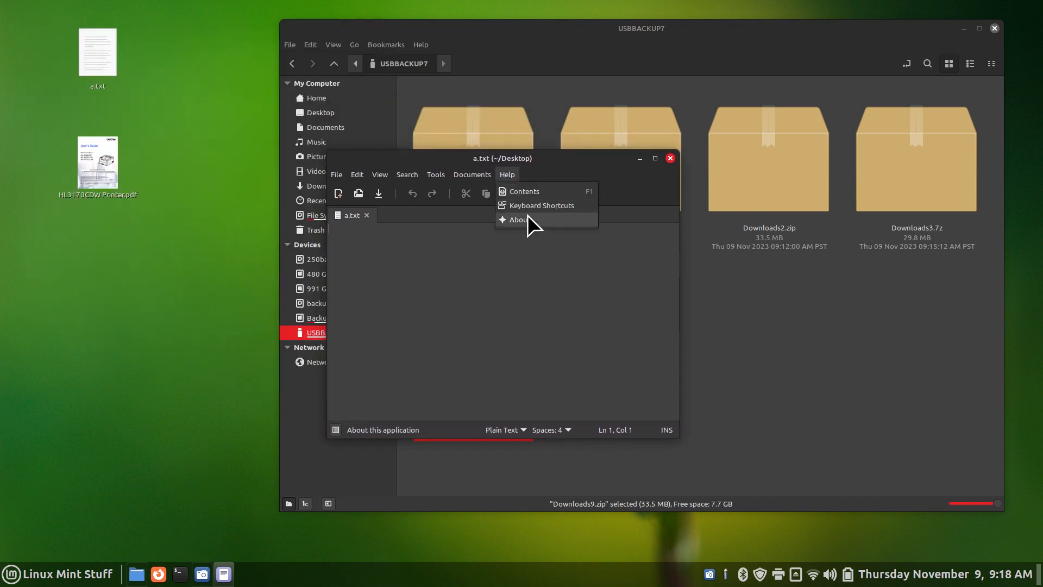
{"action": "left_click", "coordinate": [527, 216]}
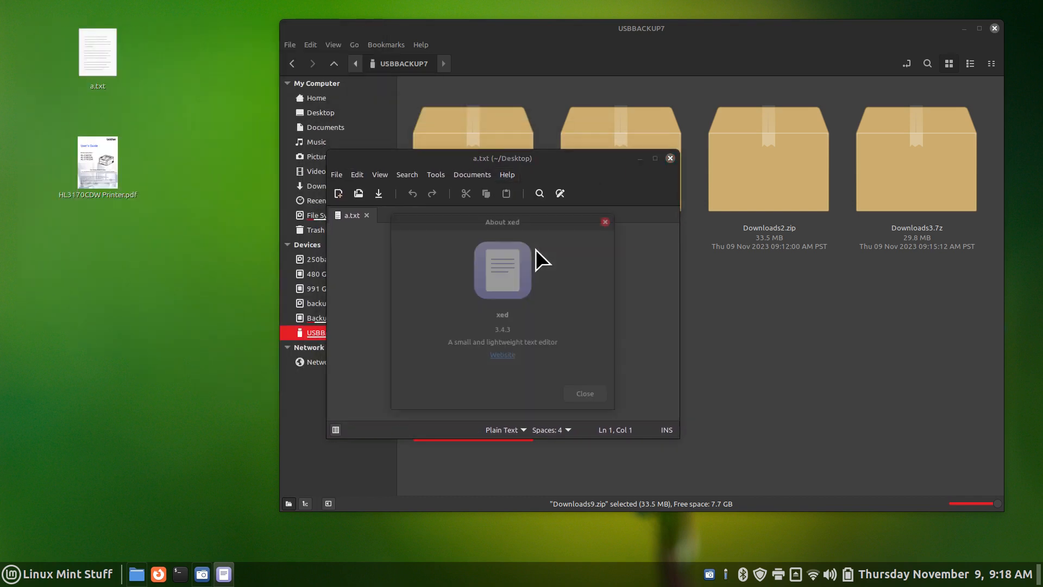
{"action": "left_click", "coordinate": [586, 395]}
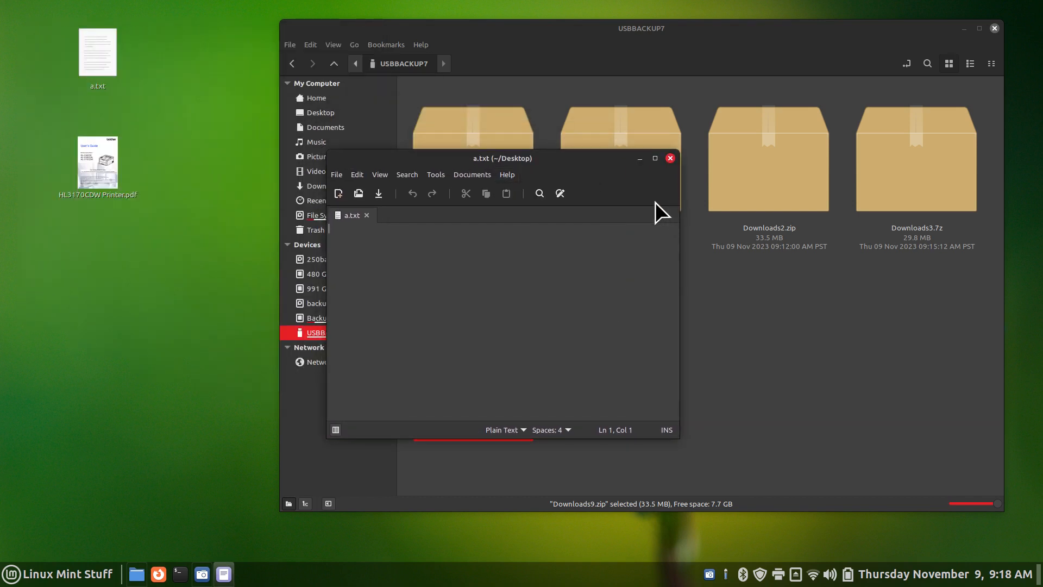
{"action": "left_click", "coordinate": [671, 158]}
Try opening HL3170CDW Printer.pdf, then delete both extracted files from the desktop
{"action": "left_click", "coordinate": [111, 162]}
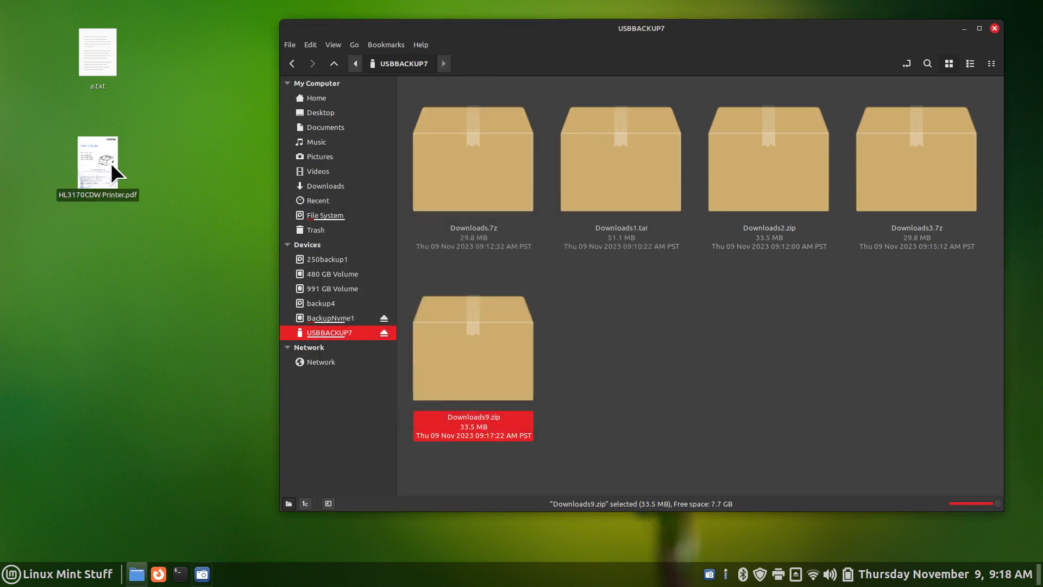
{"action": "double_click", "coordinate": [106, 163]}
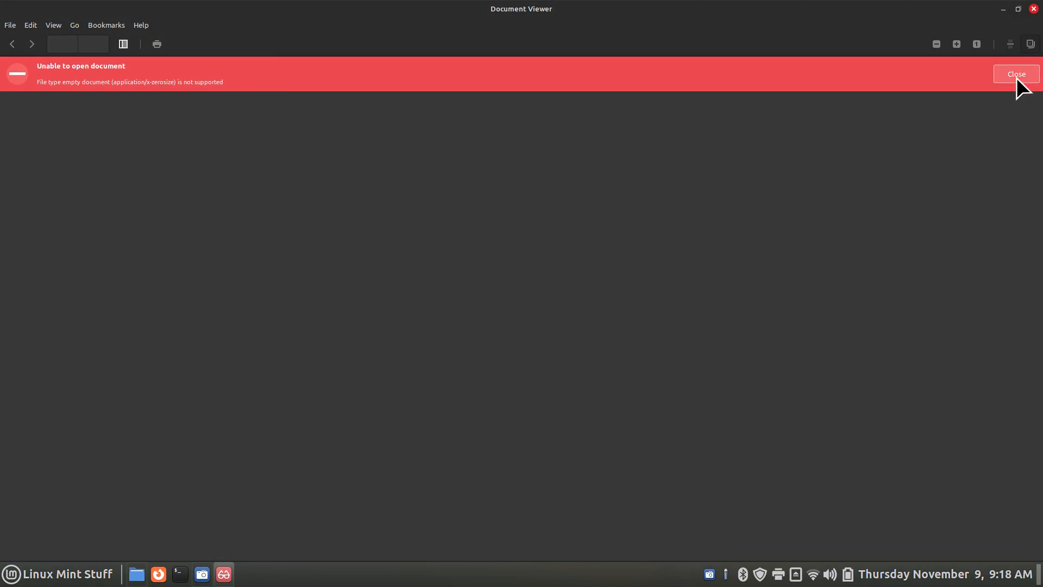
{"action": "left_click", "coordinate": [1033, 9]}
{"action": "left_click_drag", "start_coordinate": [196, 7], "coordinate": [75, 254]}
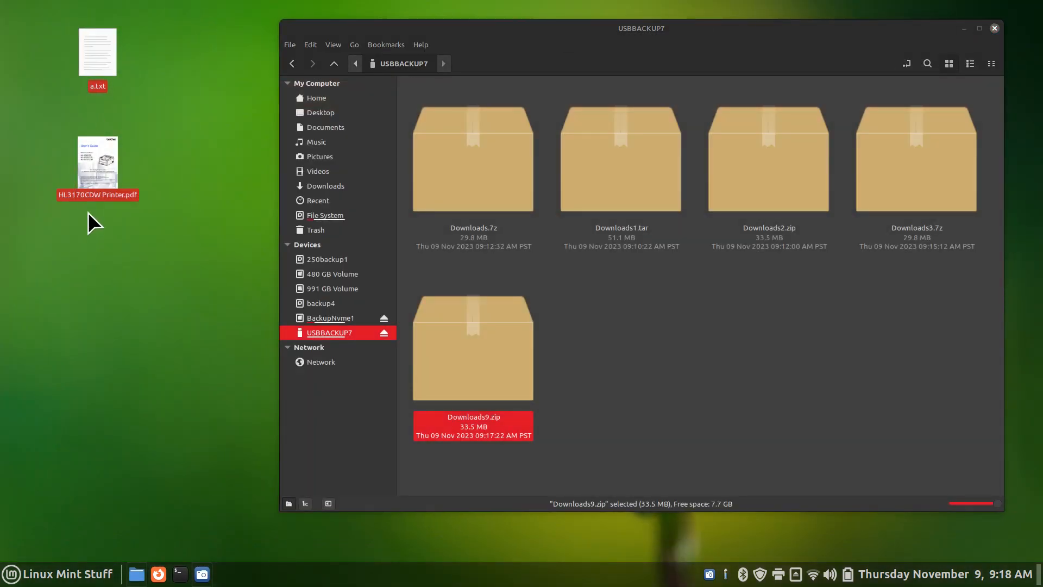
{"action": "key", "text": "Delete"}
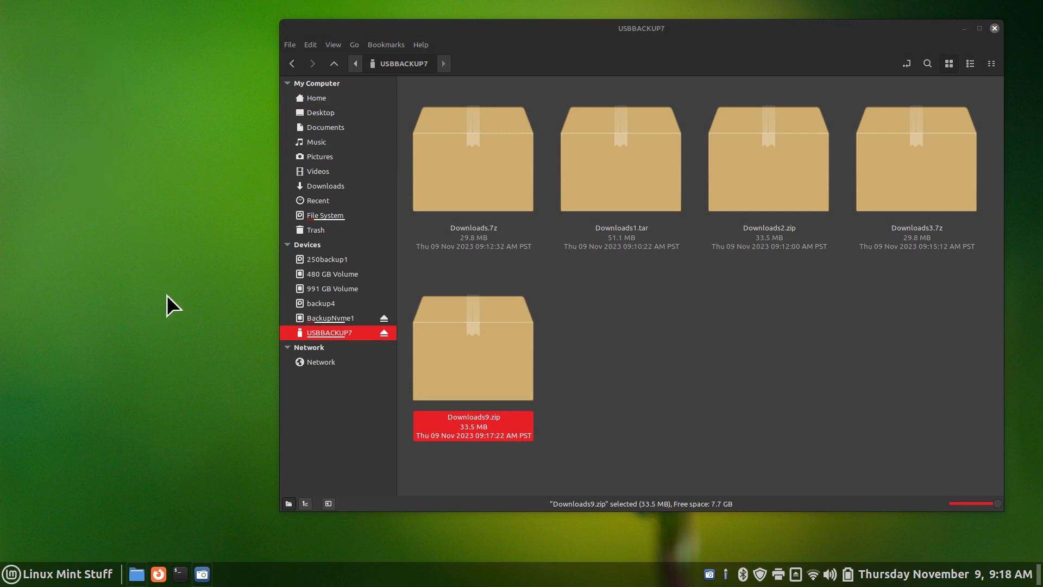
Open 142.JPG from Downloads9.zip with the archive password, dismiss the extraction error, and close the archive
{"action": "double_click", "coordinate": [493, 344]}
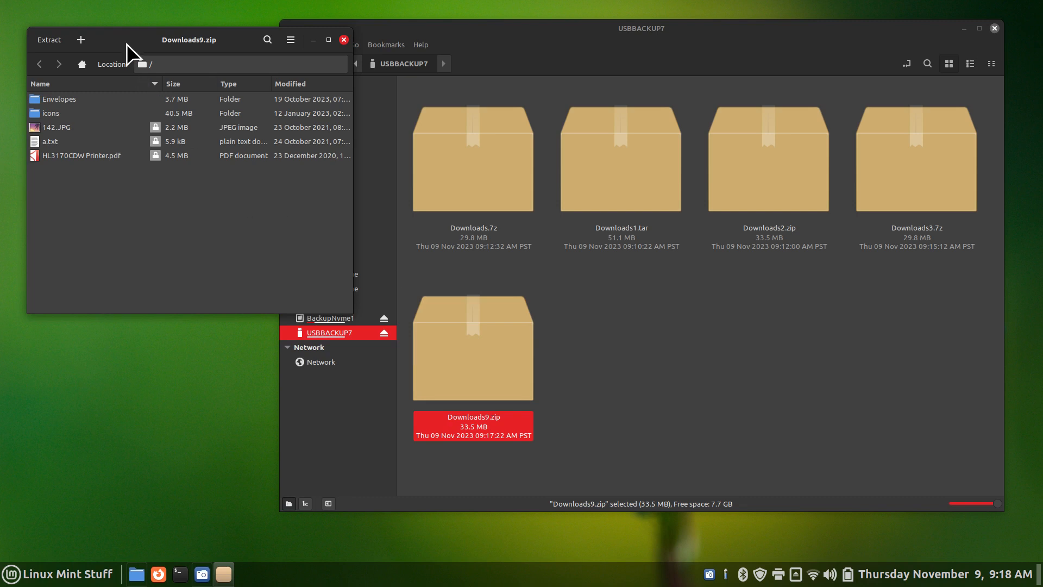
{"action": "left_click_drag", "start_coordinate": [126, 43], "coordinate": [346, 155]}
{"action": "double_click", "coordinate": [269, 236]}
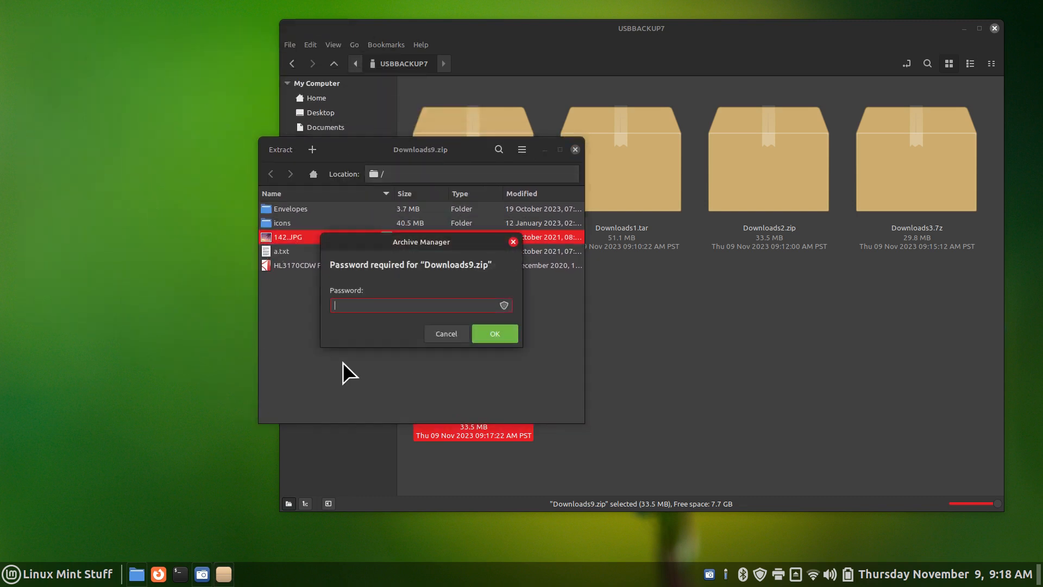
{"action": "type", "text": "1234"}
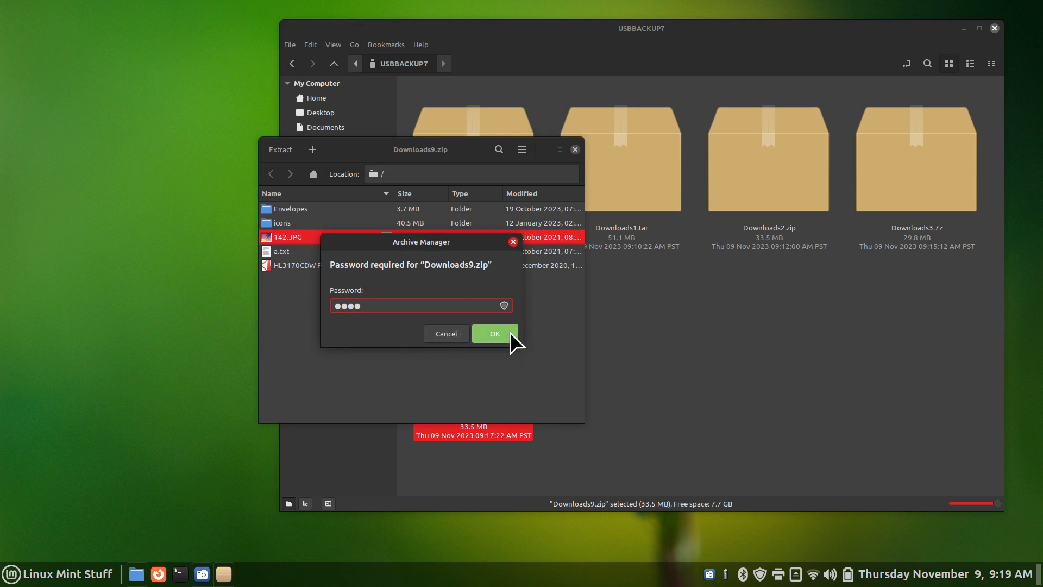
{"action": "left_click", "coordinate": [510, 332]}
{"action": "left_click", "coordinate": [456, 324]}
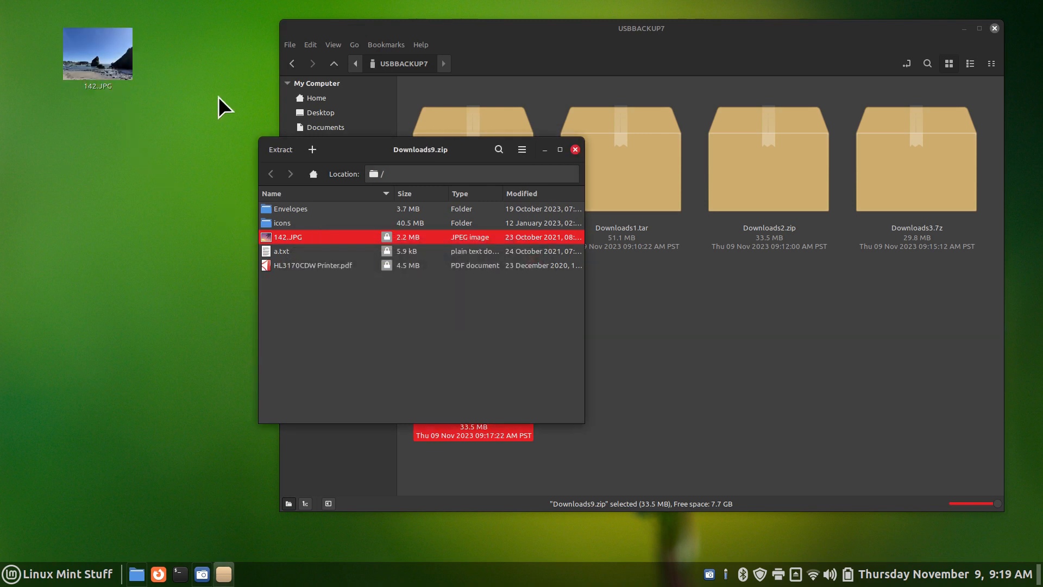
{"action": "left_click", "coordinate": [575, 149]}
Try opening the desktop 142.JPG in the image viewer, which fails to load it
{"action": "left_click", "coordinate": [99, 55]}
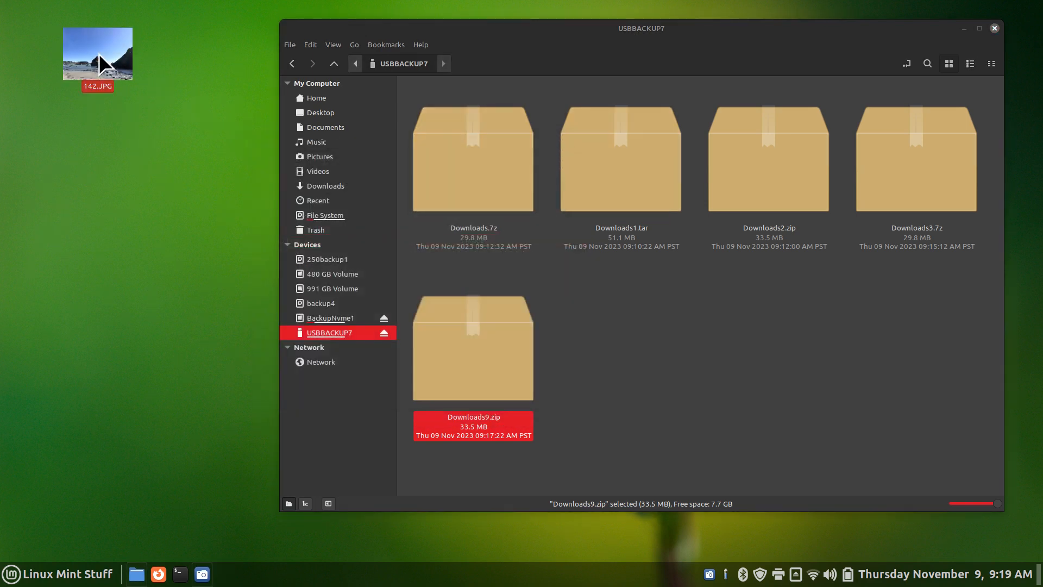
{"action": "double_click", "coordinate": [115, 53]}
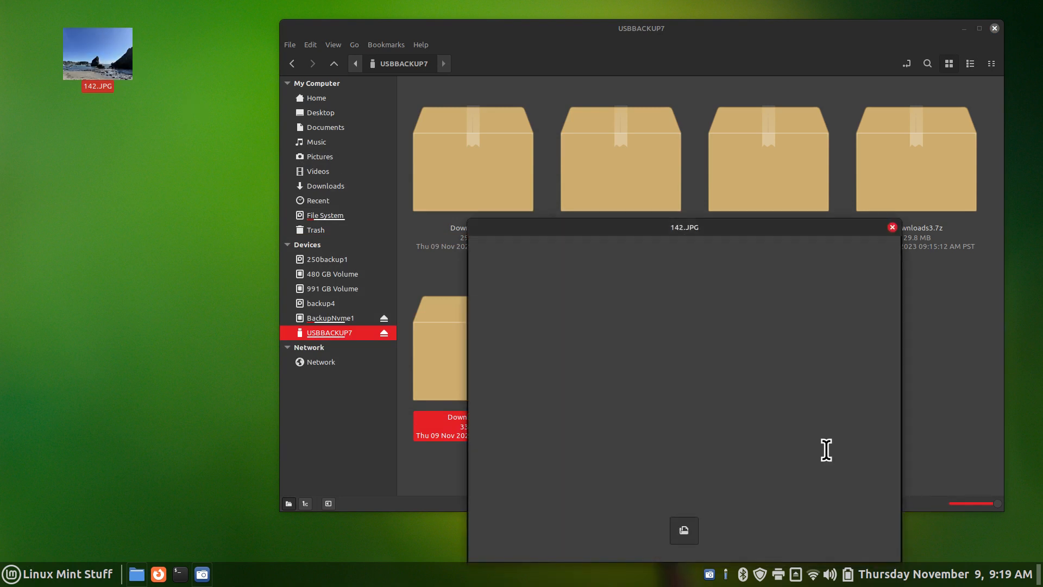
{"action": "left_click", "coordinate": [891, 227]}
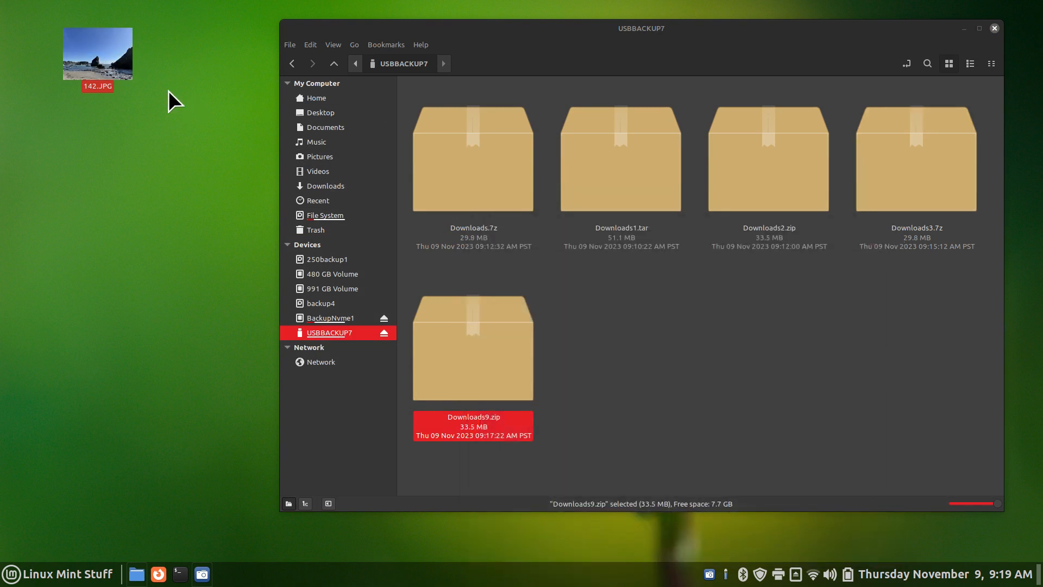
{"action": "double_click", "coordinate": [86, 47]}
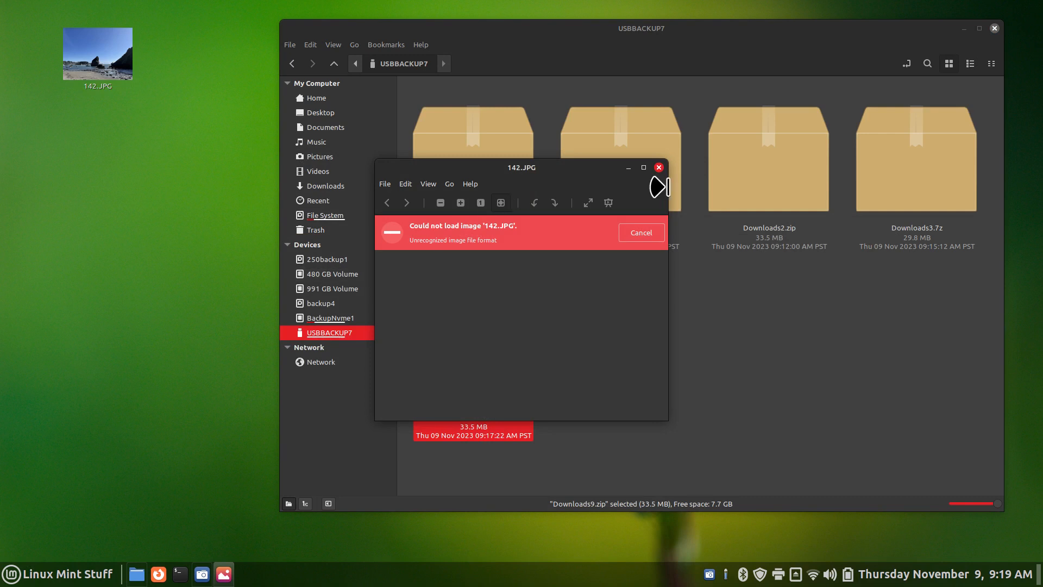
{"action": "left_click", "coordinate": [658, 167]}
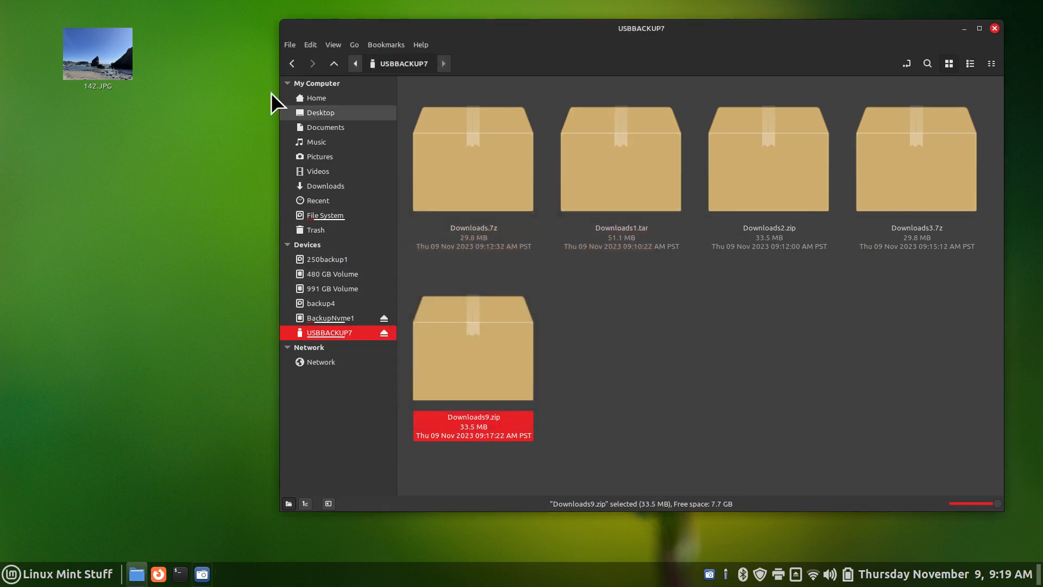
Check 142.JPG's properties, showing a 0-byte file, then reopen Downloads9.zip
{"action": "right_click", "coordinate": [90, 57]}
{"action": "left_click", "coordinate": [197, 245]}
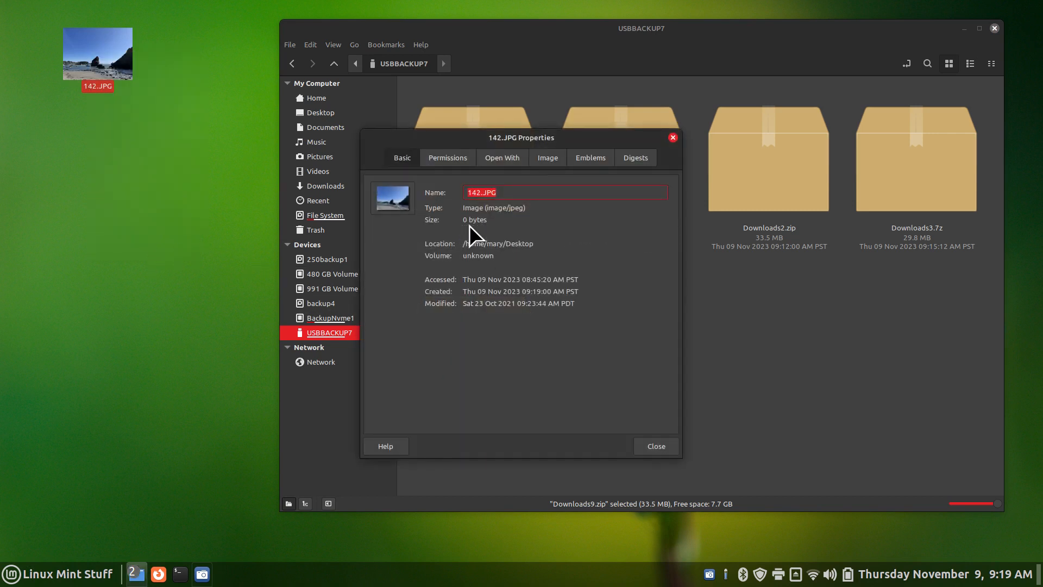
{"action": "left_click", "coordinate": [658, 447]}
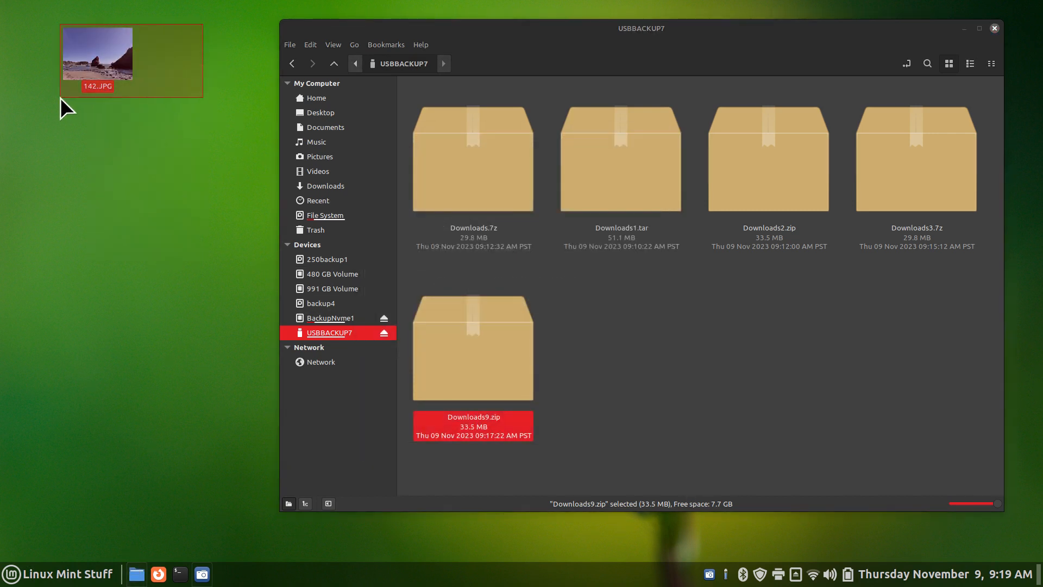
{"action": "double_click", "coordinate": [475, 354]}
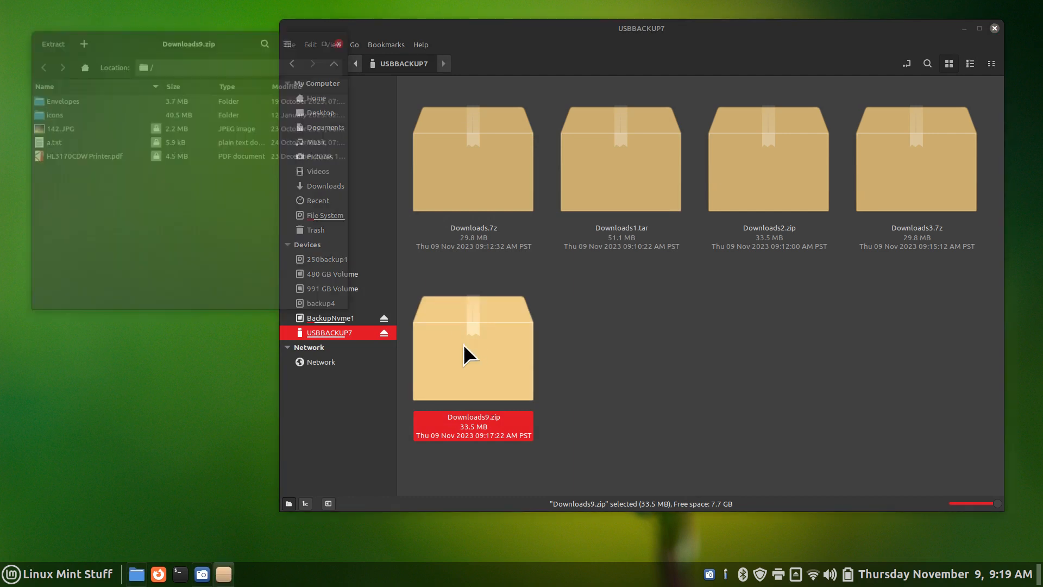
Extract HL3170CDW Printer.pdf and a.txt from Downloads9.zip to the desktop, entering the archive password
{"action": "left_click_drag", "start_coordinate": [112, 35], "coordinate": [370, 201]}
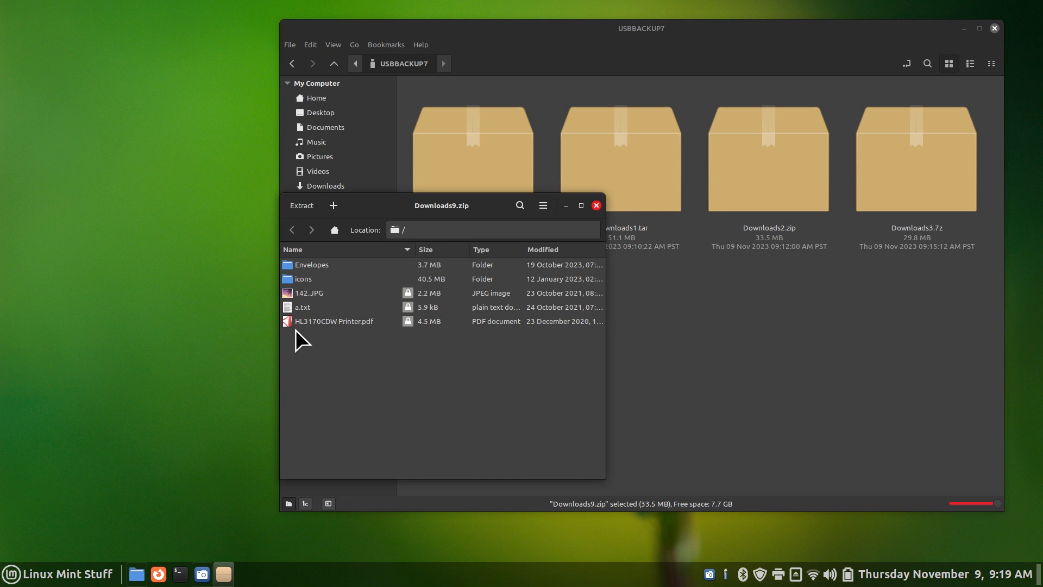
{"action": "left_click_drag", "start_coordinate": [290, 322], "coordinate": [158, 250]}
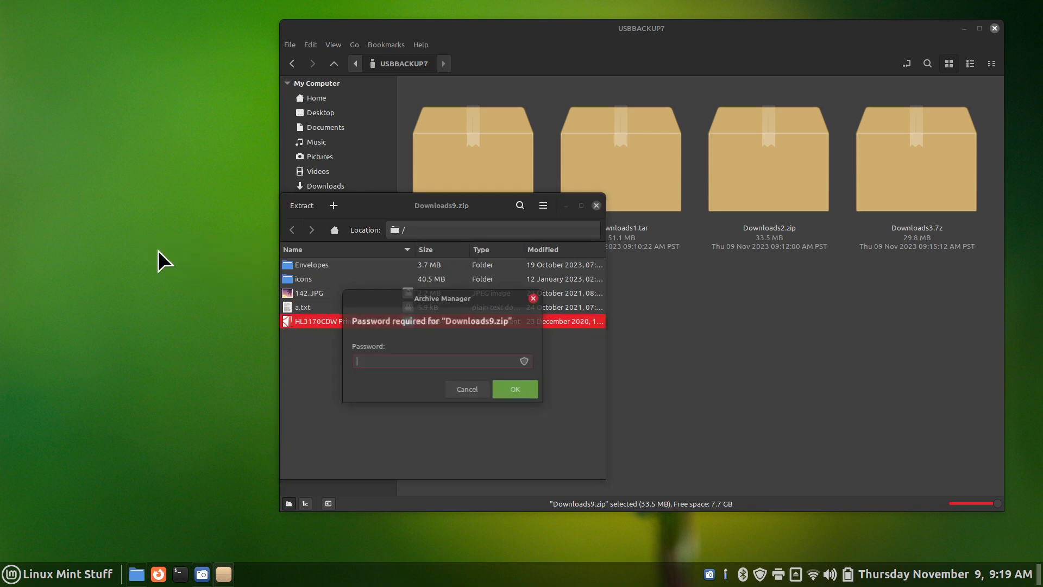
{"action": "type", "text": "1234"}
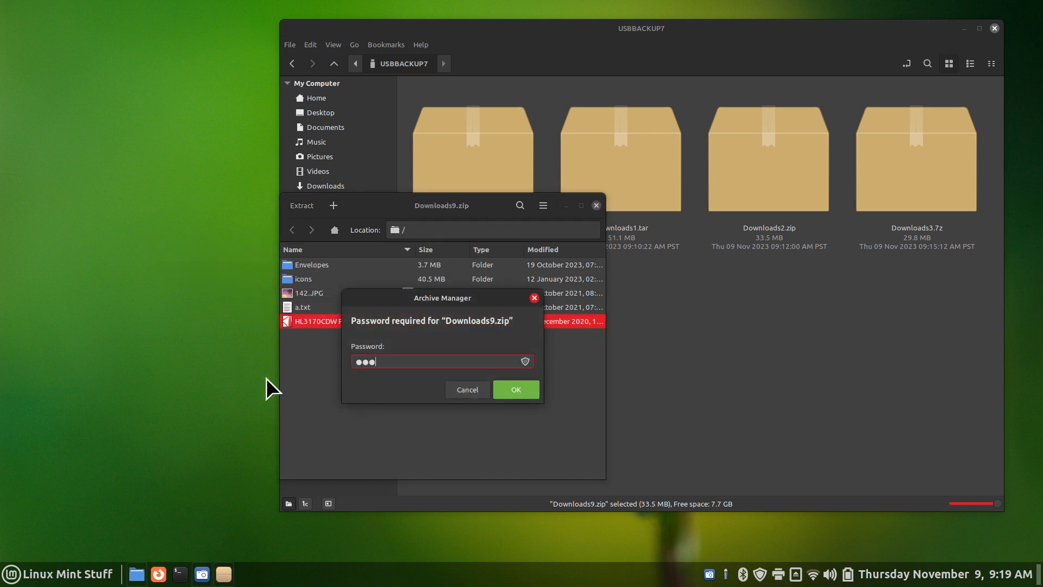
{"action": "left_click", "coordinate": [526, 389]}
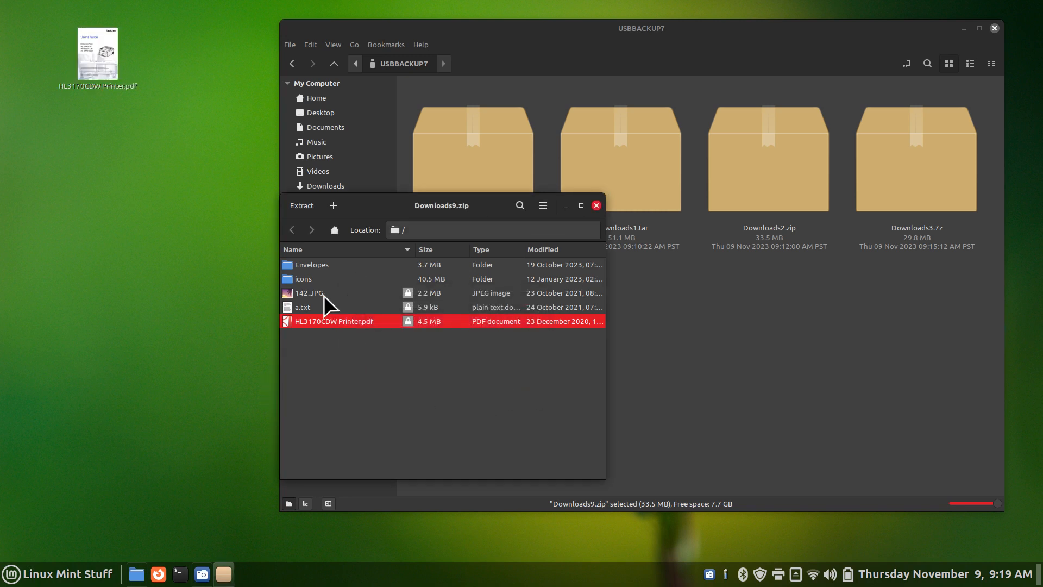
{"action": "left_click_drag", "start_coordinate": [286, 307], "coordinate": [198, 196]}
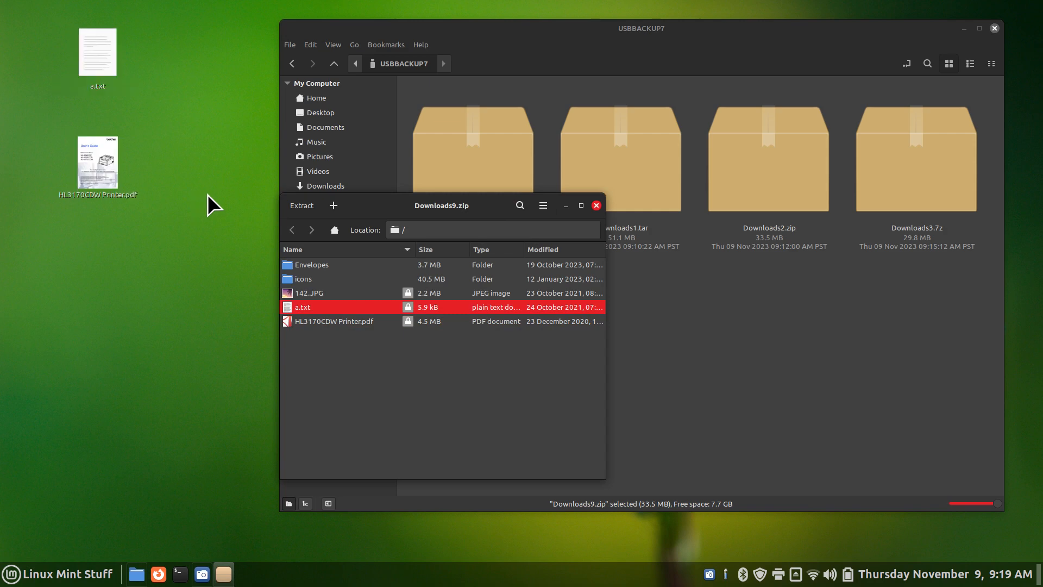
Preview the desktop a.txt and HL3170CDW Printer.pdf with Quick Look
{"action": "left_click", "coordinate": [87, 42]}
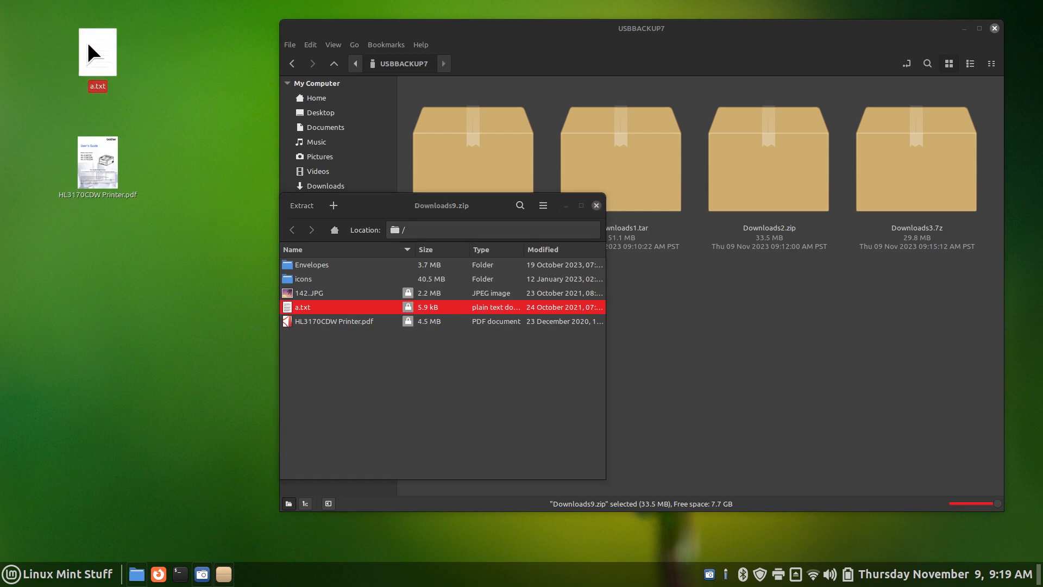
{"action": "key", "text": "space"}
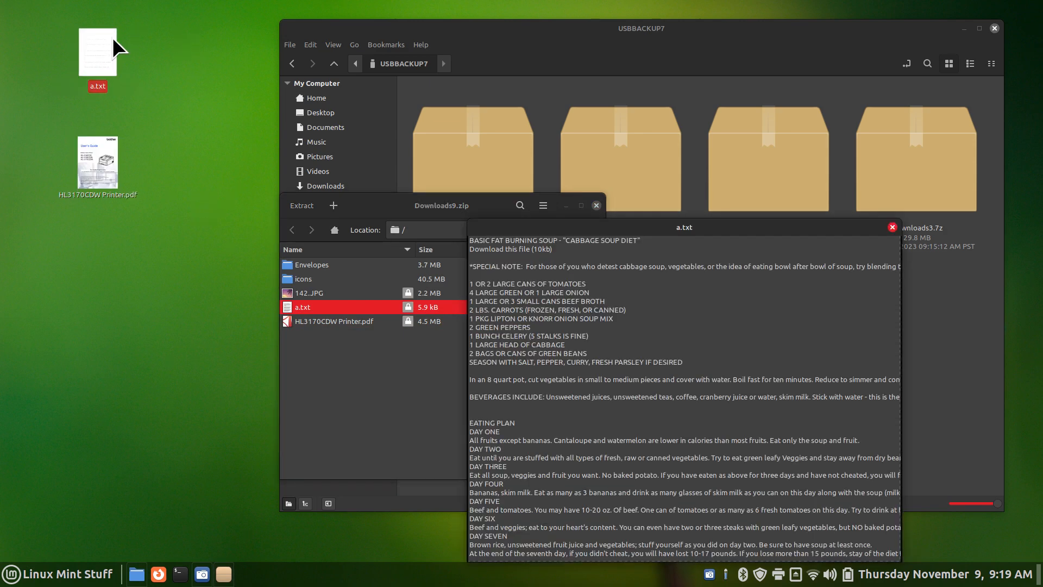
{"action": "key", "text": "space"}
{"action": "left_click", "coordinate": [99, 155]}
{"action": "key", "text": "space"}
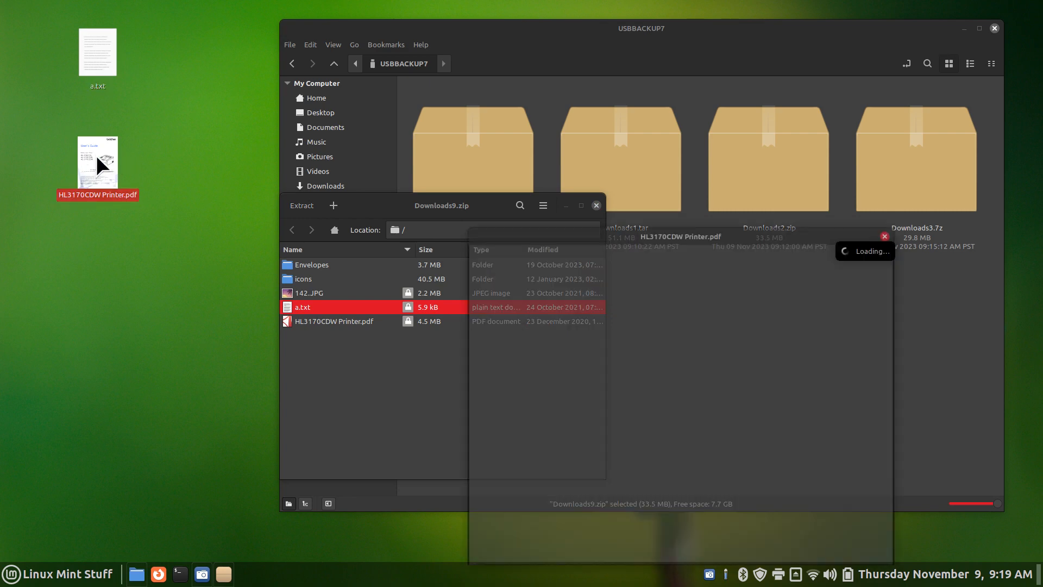
{"action": "key", "text": "space"}
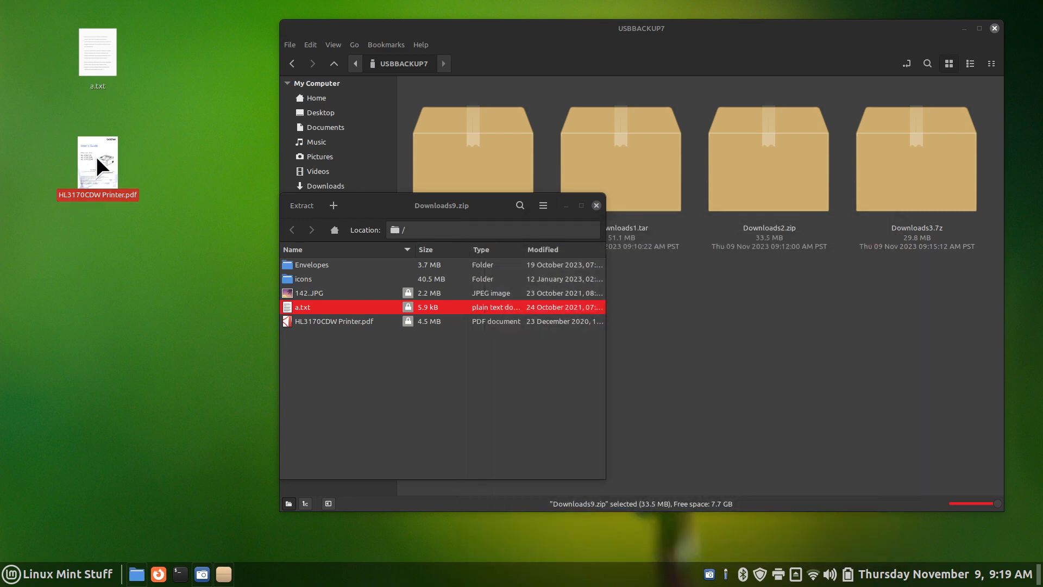
Delete both extracted desktop files and close the Downloads9.zip window
{"action": "left_click_drag", "start_coordinate": [186, 9], "coordinate": [45, 266]}
{"action": "key", "text": "Delete"}
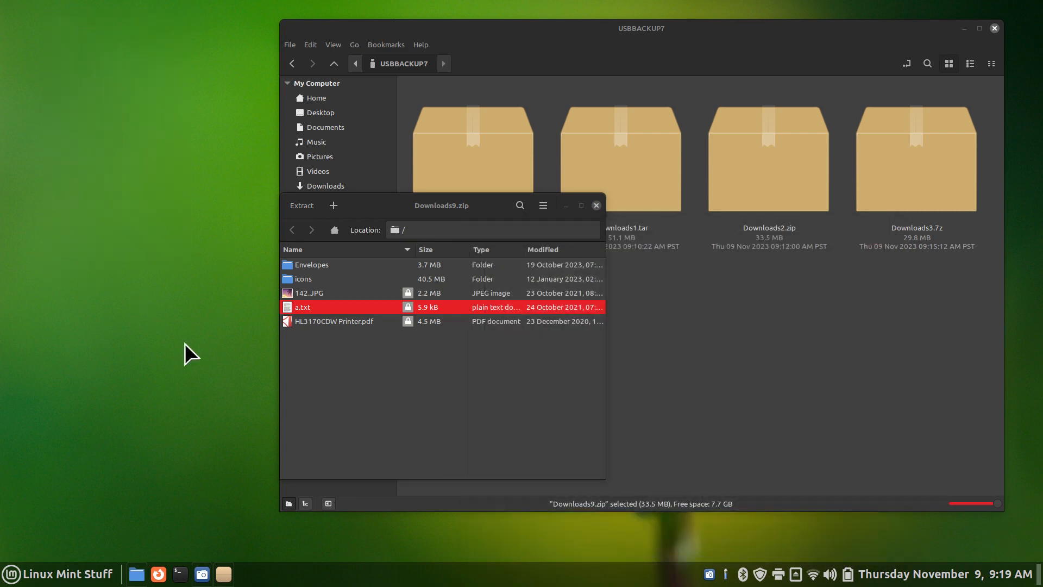
{"action": "left_click", "coordinate": [597, 204]}
{"action": "left_click", "coordinate": [596, 204]}
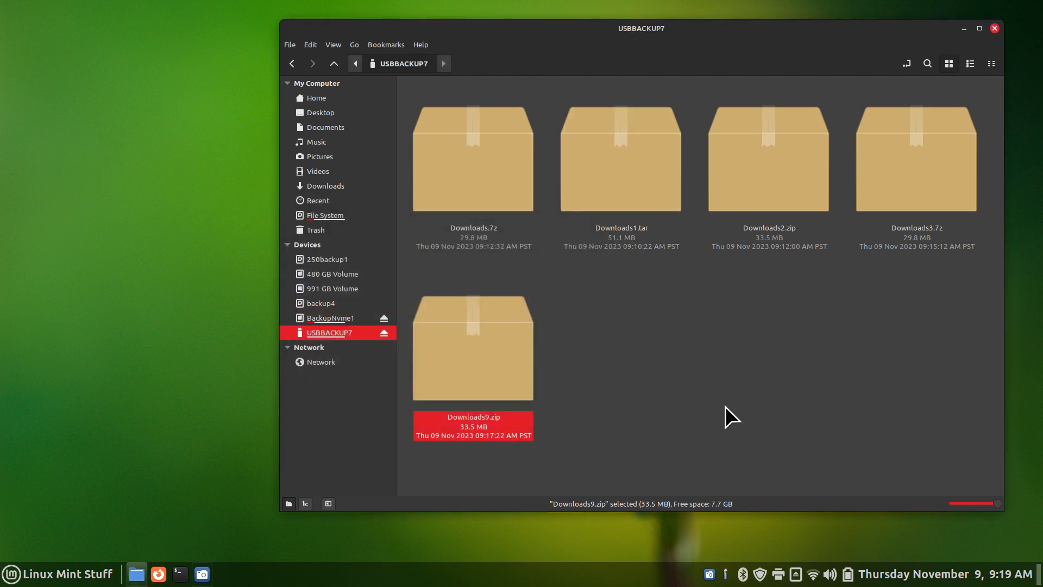
View Nemo's Help > About information and close it
{"action": "left_click", "coordinate": [422, 45]}
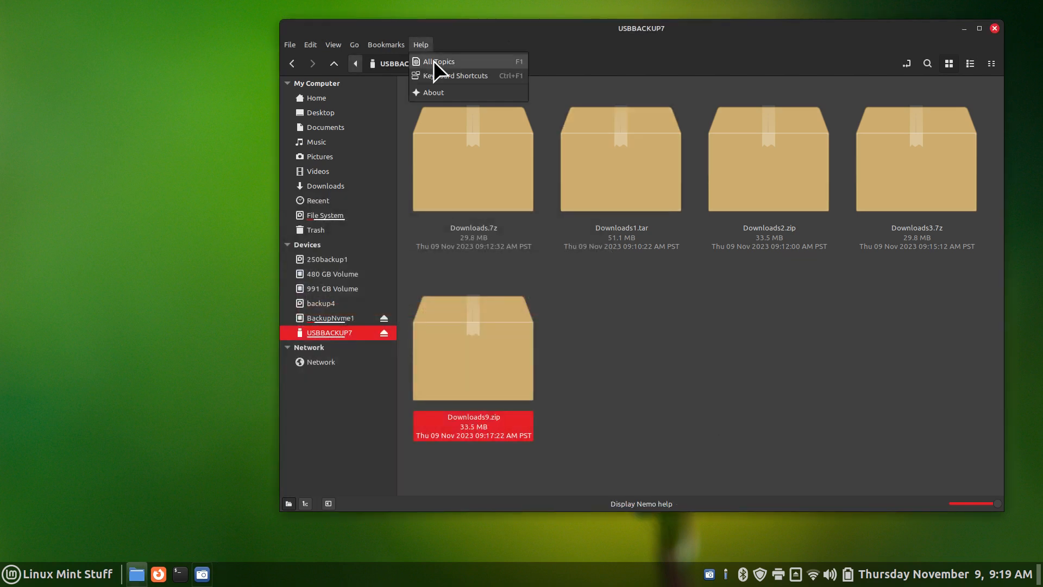
{"action": "left_click", "coordinate": [442, 97]}
{"action": "left_click", "coordinate": [622, 371]}
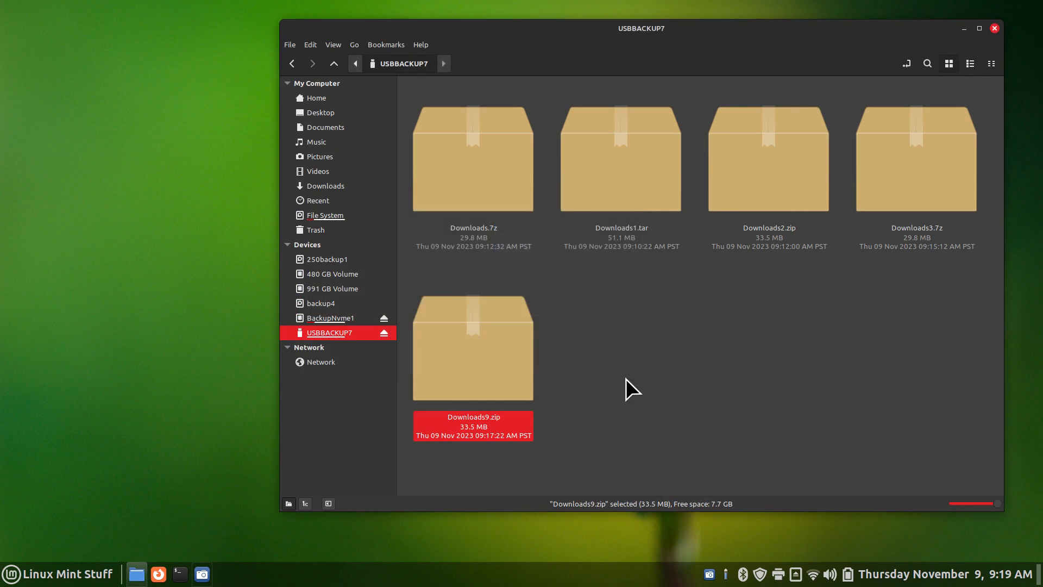
Go to Downloads, select 142.JPG and a.txt, then select the icons folder
{"action": "left_click", "coordinate": [347, 187]}
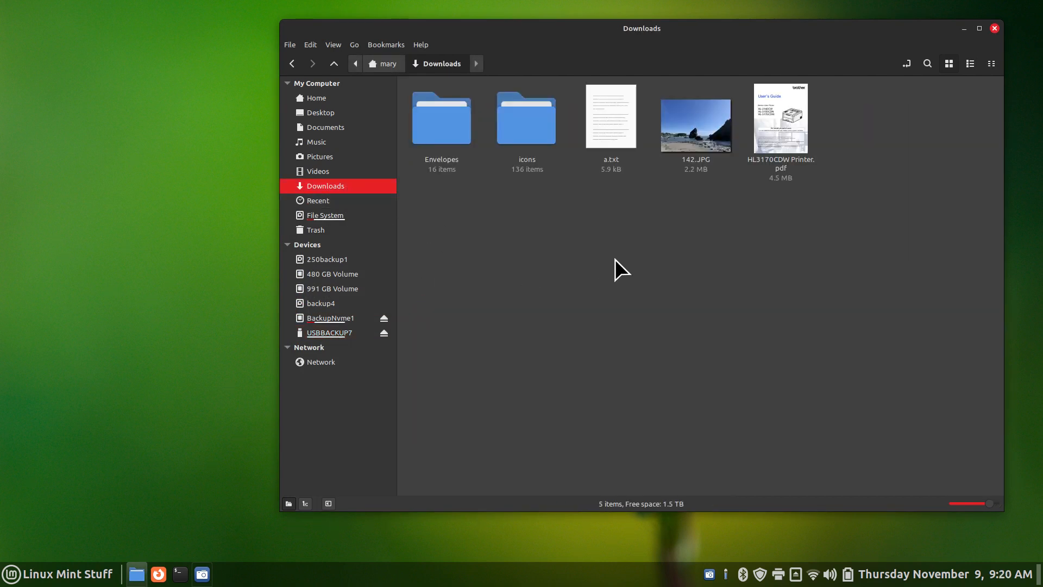
{"action": "left_click", "coordinate": [685, 138]}
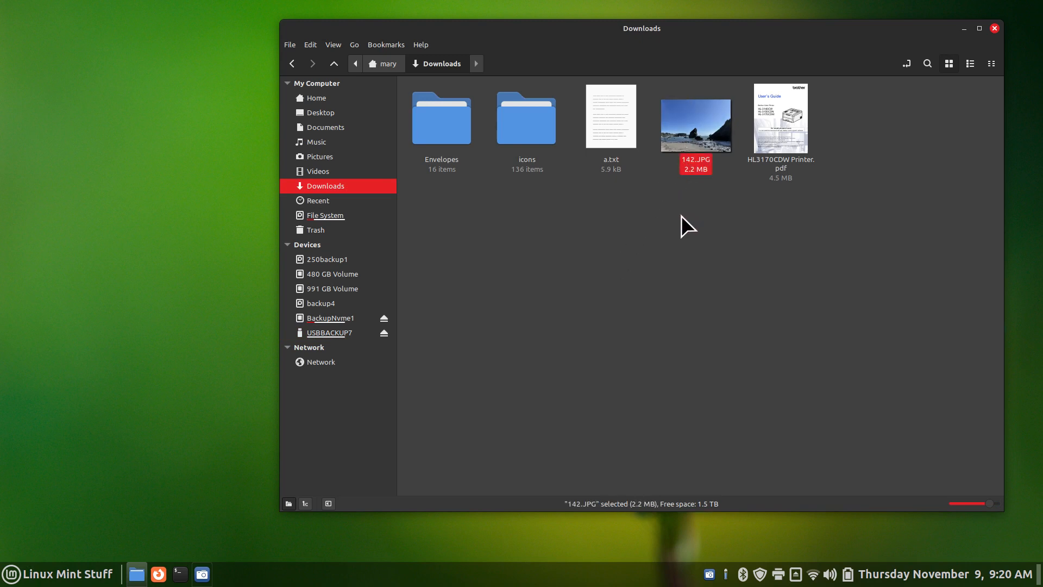
{"action": "left_click", "coordinate": [606, 112]}
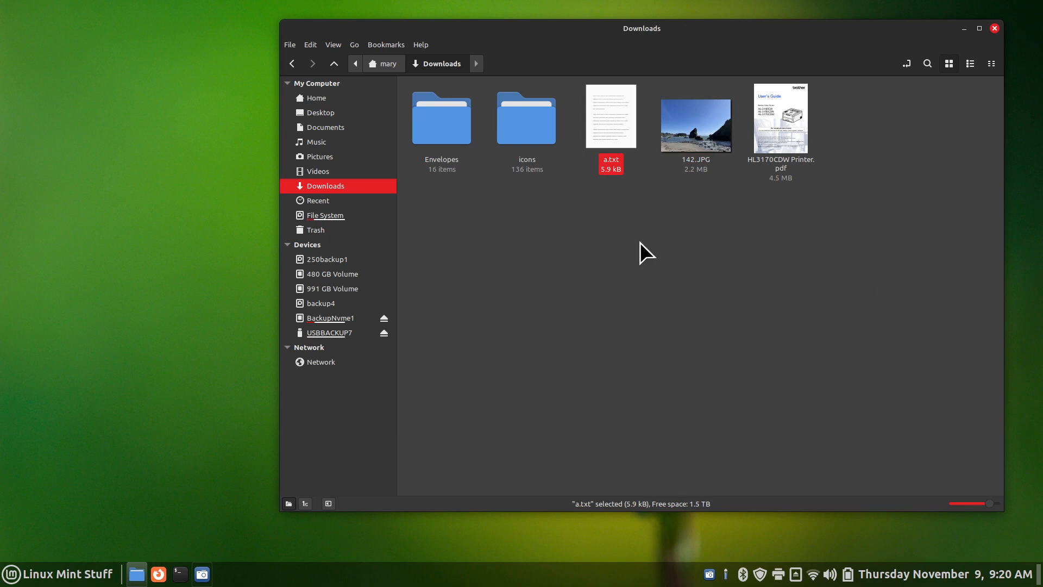
{"action": "left_click", "coordinate": [632, 262]}
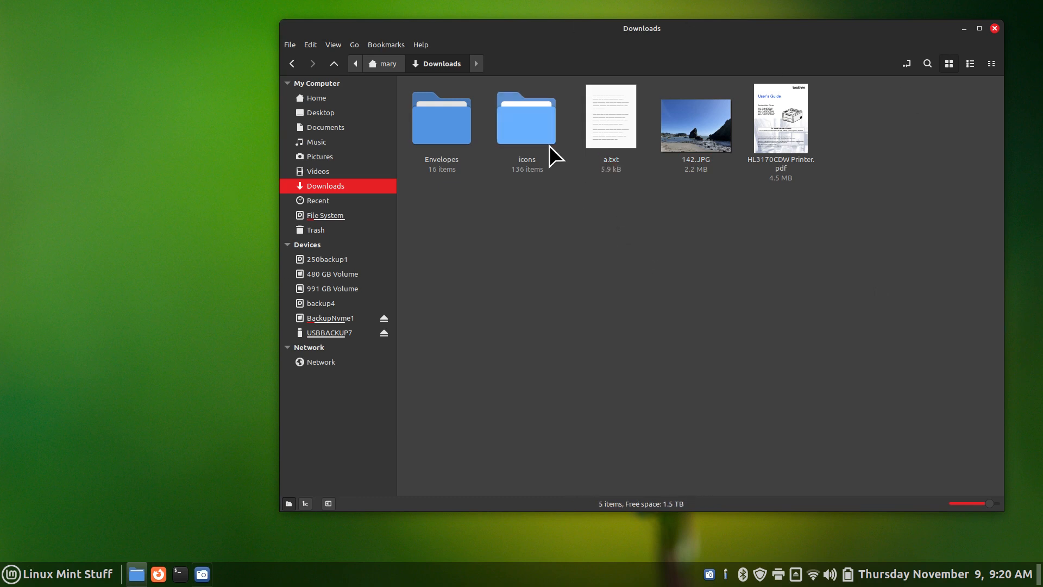
{"action": "left_click", "coordinate": [525, 118]}
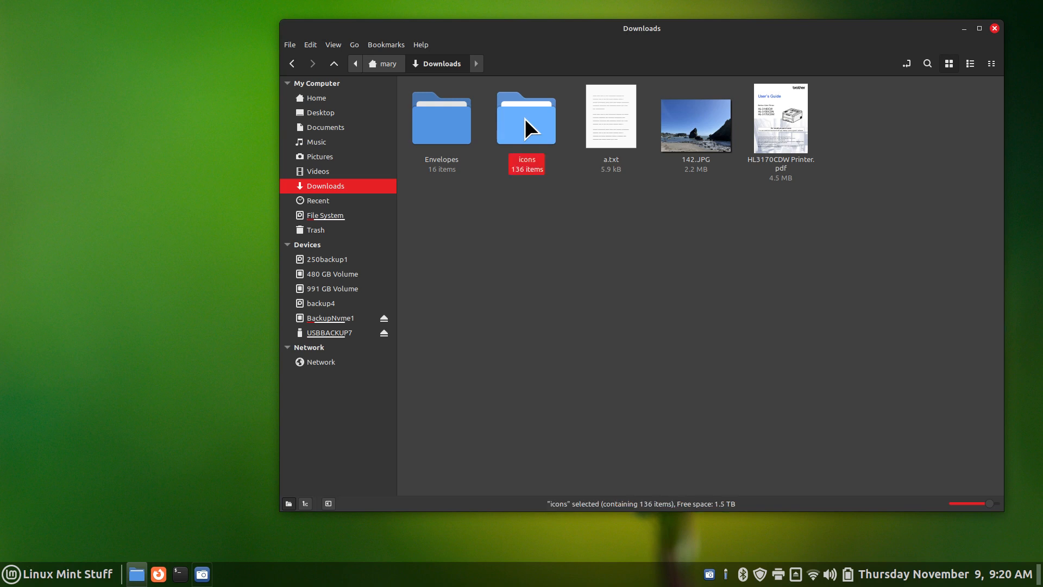
Compress the icons folder into a .tar archive, icons.tar
{"action": "right_click", "coordinate": [525, 118]}
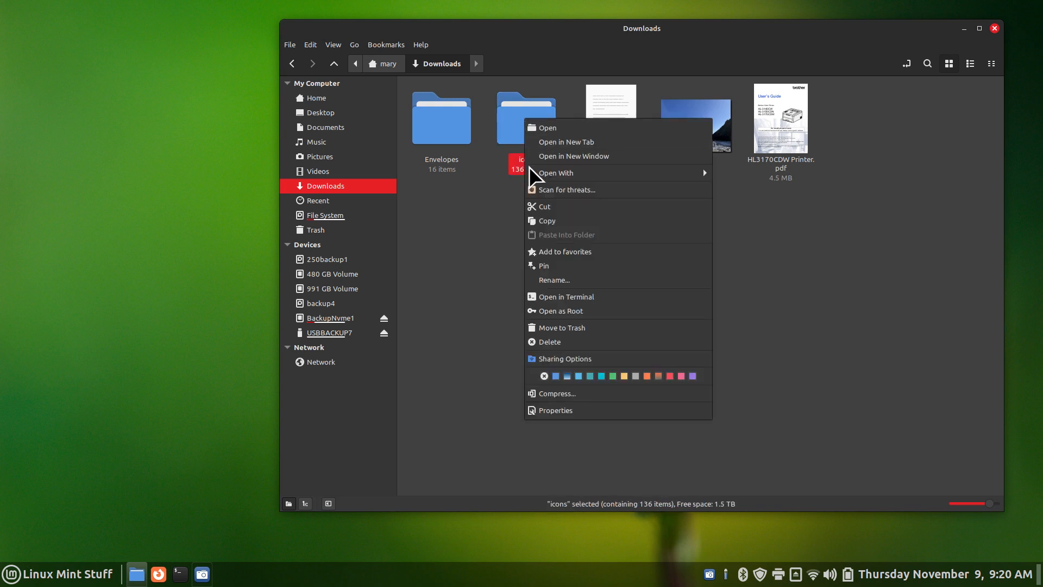
{"action": "left_click", "coordinate": [595, 394]}
{"action": "left_click", "coordinate": [616, 230]}
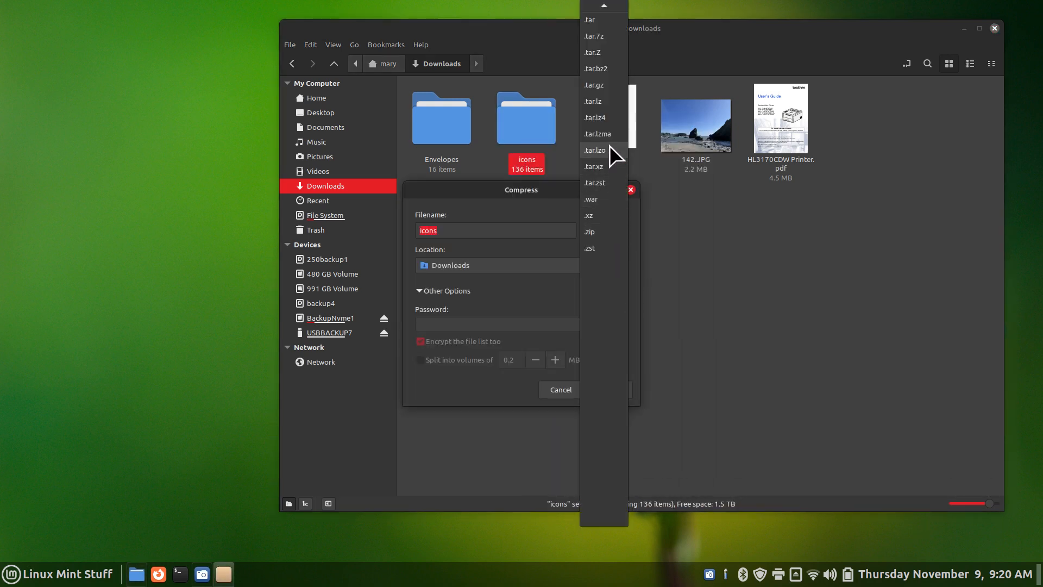
{"action": "left_click", "coordinate": [611, 21]}
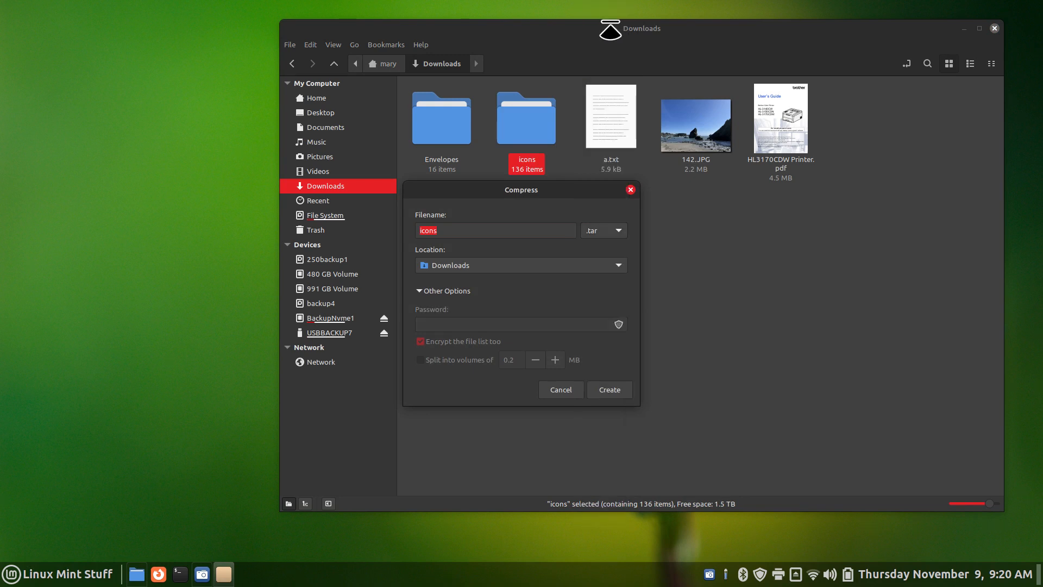
{"action": "left_click", "coordinate": [614, 391]}
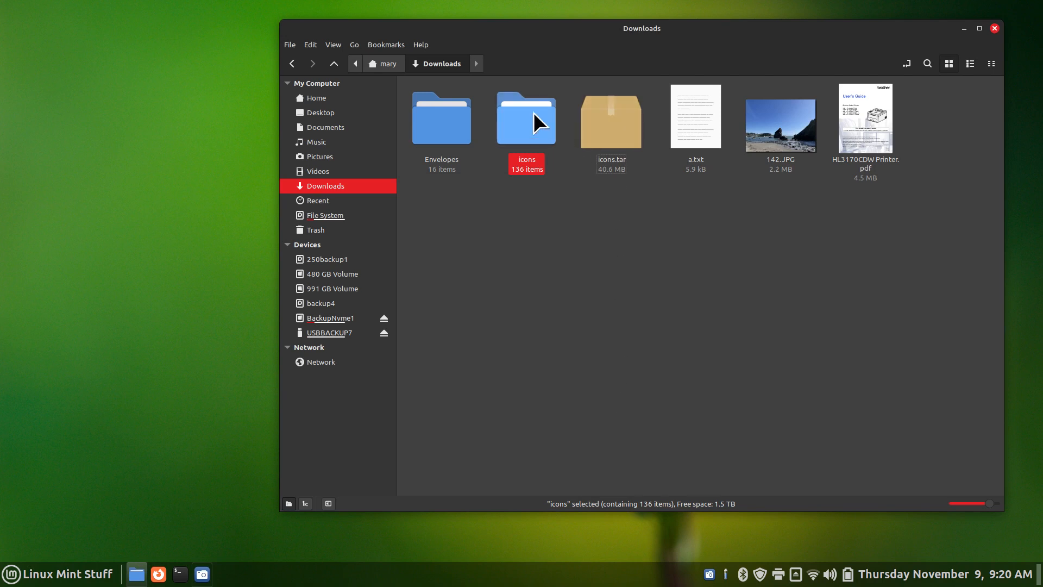
Check the icons folder's properties: 172 items totalling 40.5 MB
{"action": "right_click", "coordinate": [519, 116]}
{"action": "left_click", "coordinate": [555, 408]}
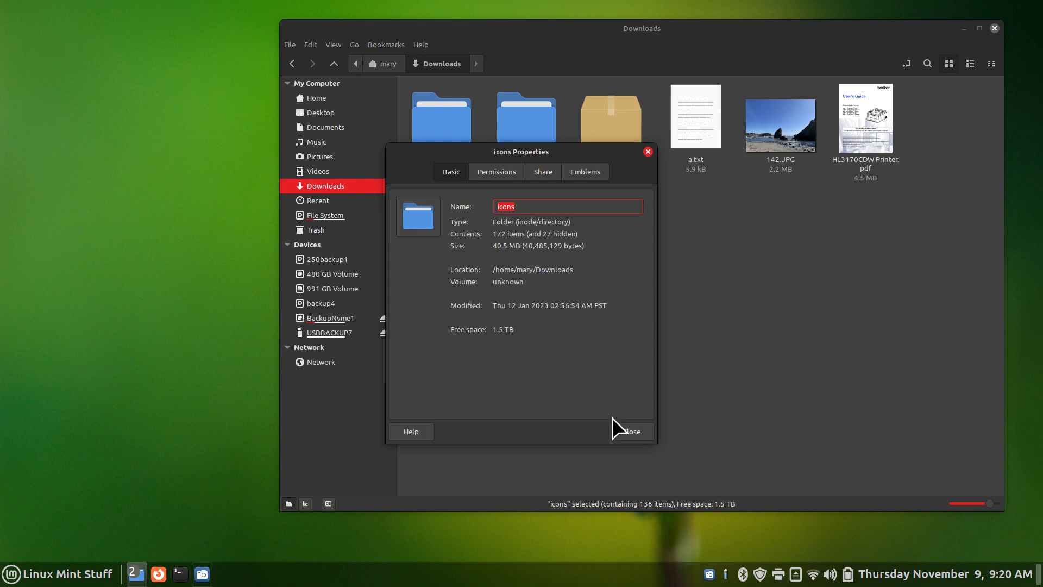
{"action": "left_click", "coordinate": [630, 429]}
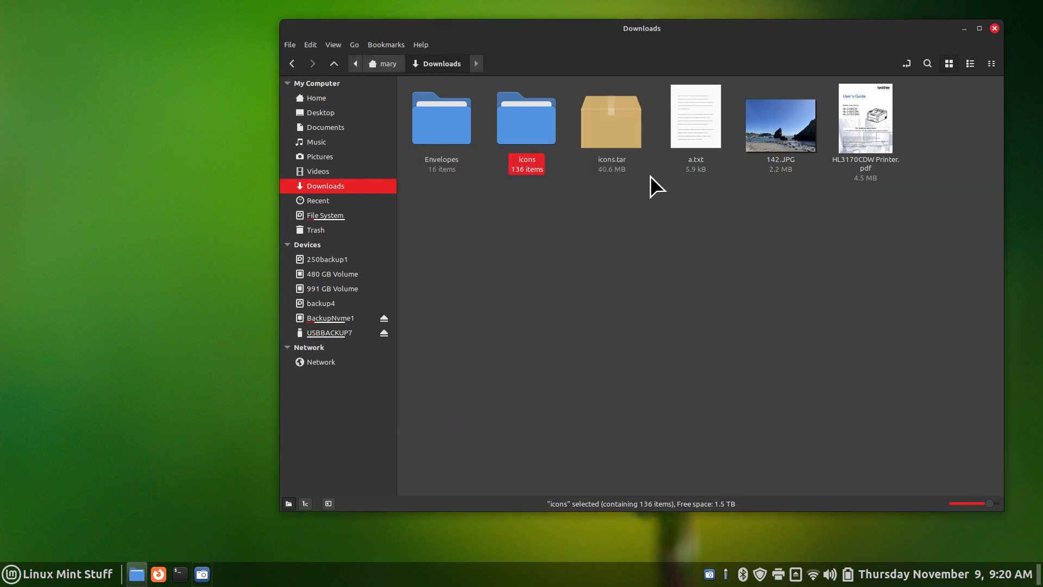
Compress the icons folder into a 23.3 MB icons.zip, then select icons.tar
{"action": "right_click", "coordinate": [513, 119]}
{"action": "left_click", "coordinate": [576, 395]}
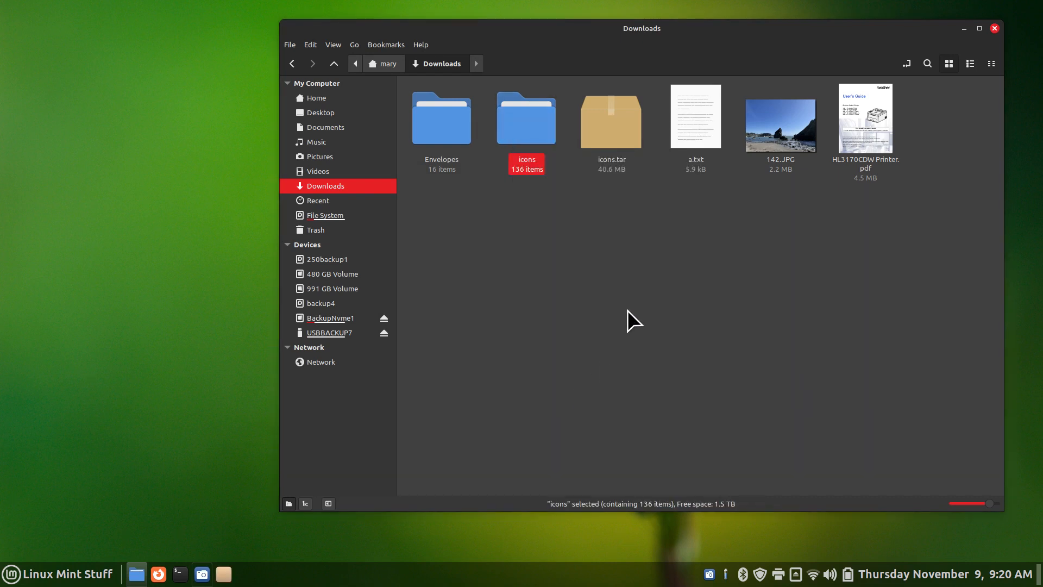
{"action": "left_click", "coordinate": [617, 234]}
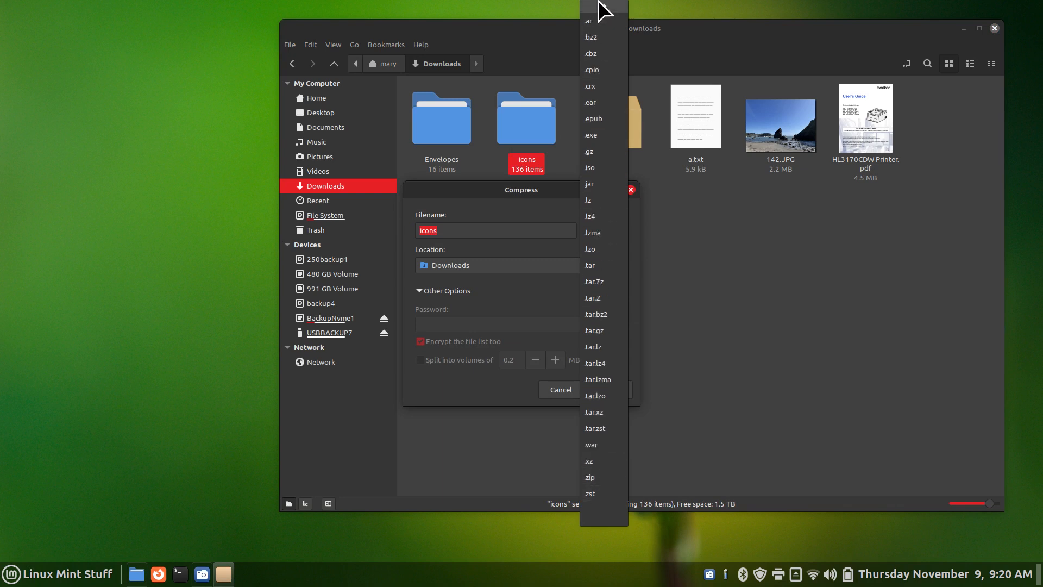
{"action": "mouse_move", "coordinate": [598, 2]}
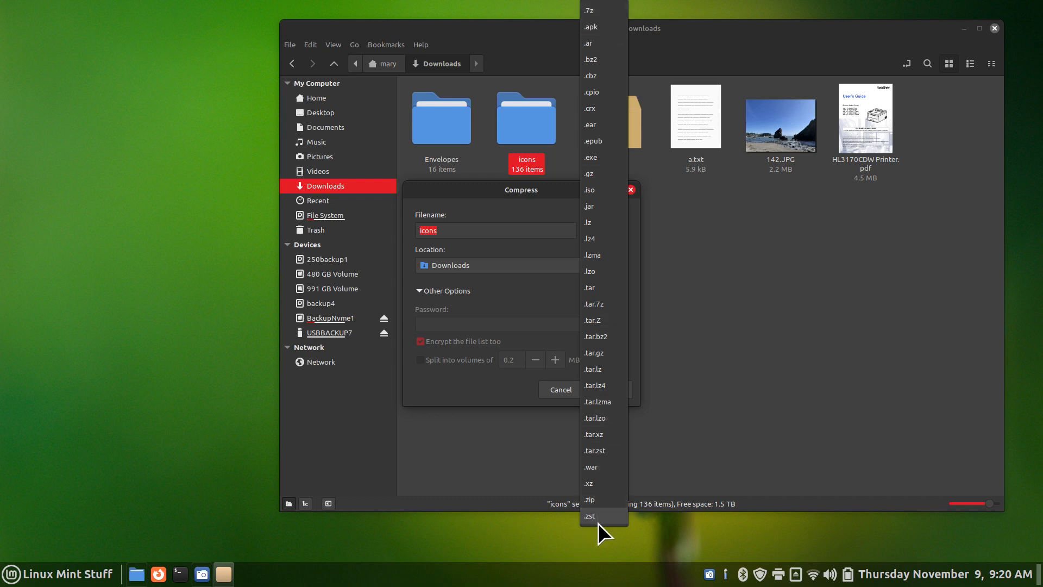
{"action": "left_click", "coordinate": [601, 500]}
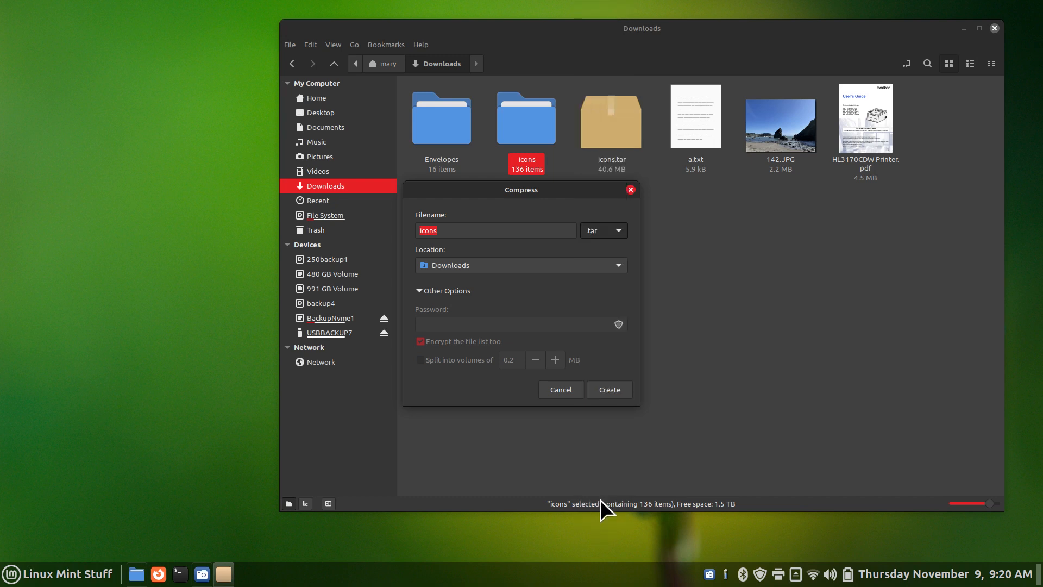
{"action": "left_click", "coordinate": [619, 387]}
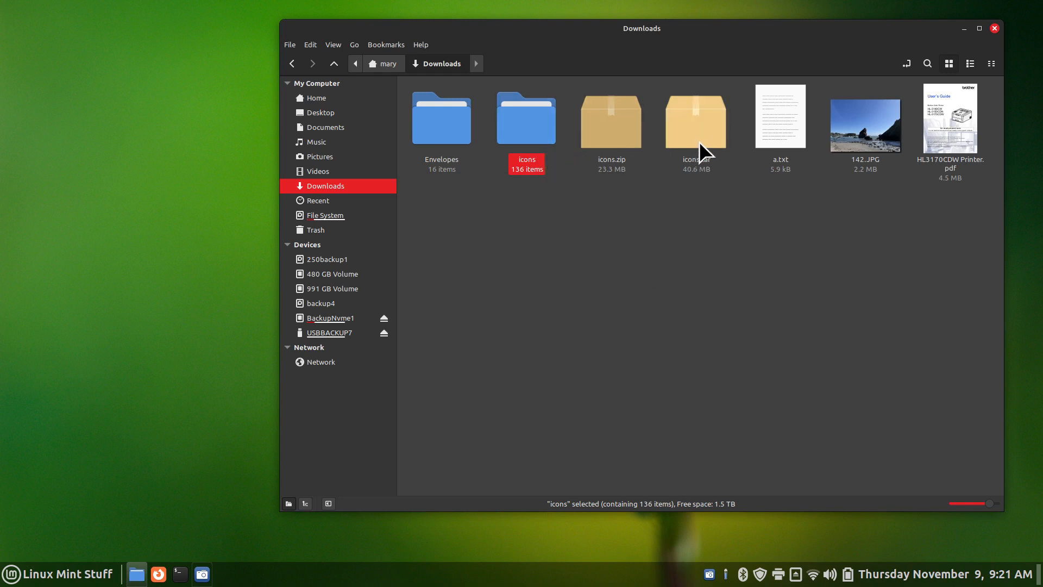
{"action": "left_click", "coordinate": [702, 125]}
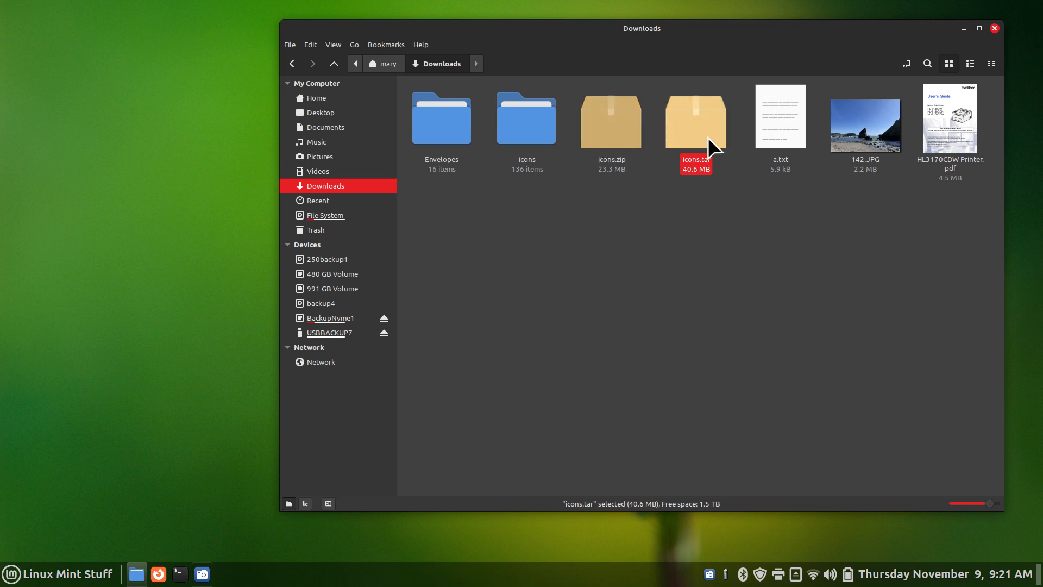
View the icons folder's properties
{"action": "right_click", "coordinate": [523, 125]}
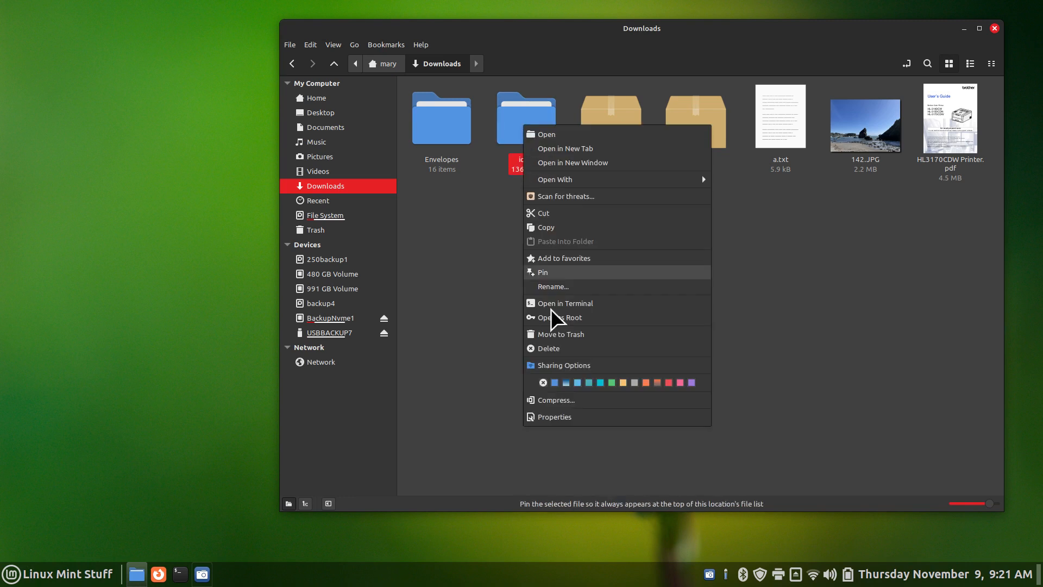
{"action": "left_click", "coordinate": [559, 417]}
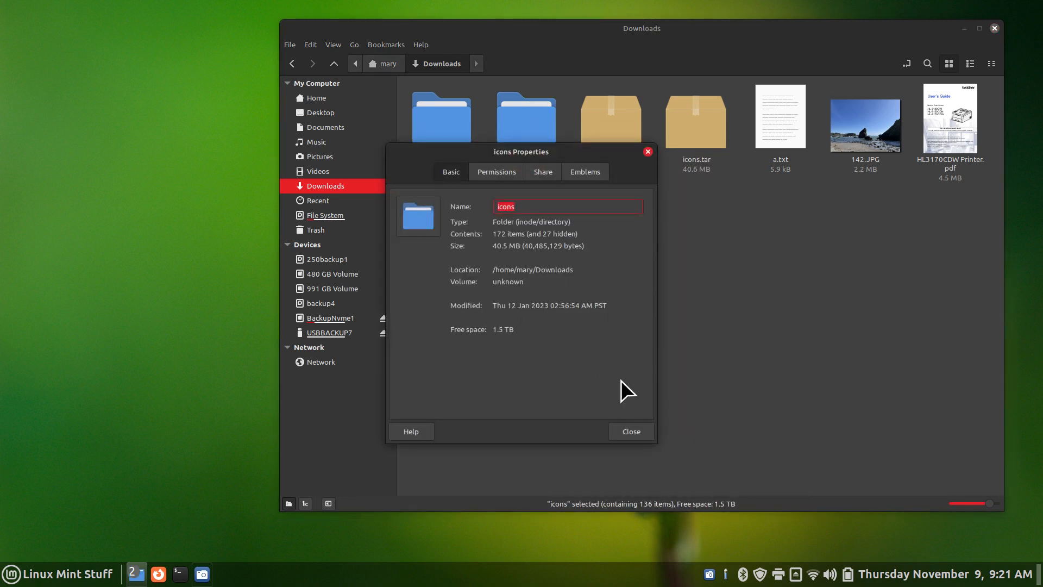
{"action": "left_click", "coordinate": [628, 431]}
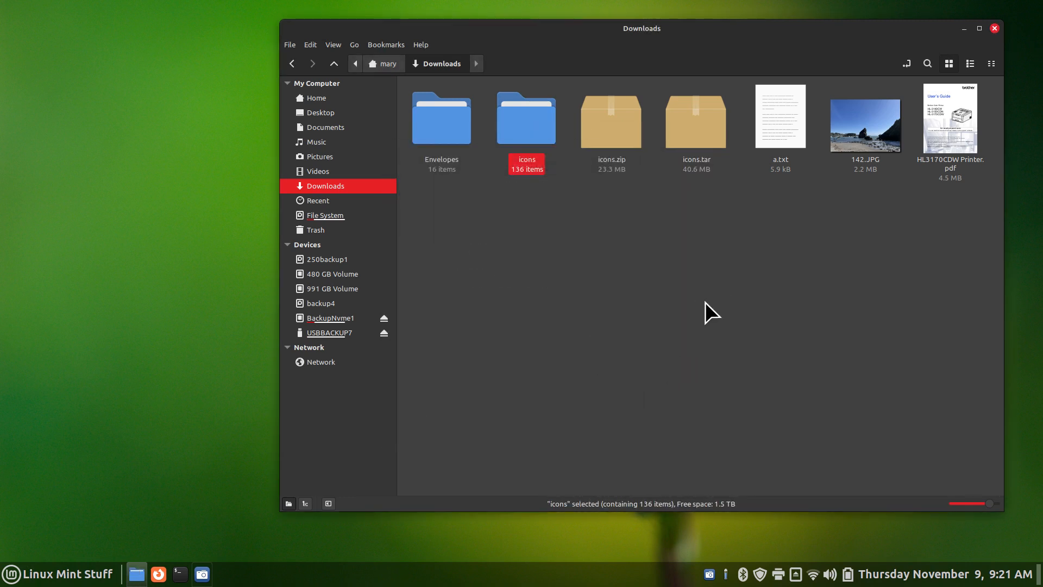
Delete icons.zip and icons.tar, then select all five Downloads items
{"action": "left_click_drag", "start_coordinate": [711, 276], "coordinate": [602, 97]}
{"action": "key", "text": "Delete"}
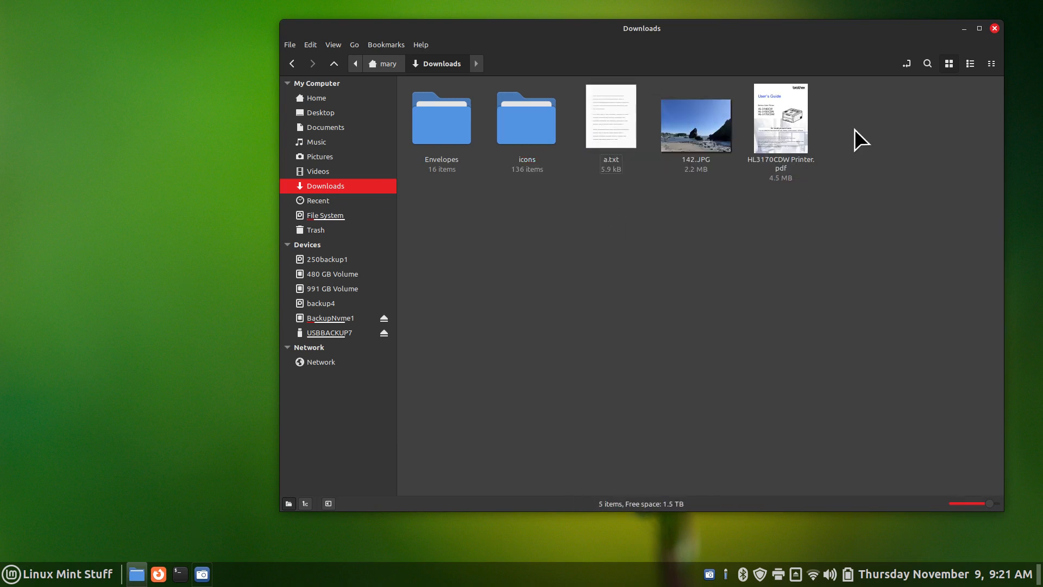
{"action": "left_click_drag", "start_coordinate": [873, 105], "coordinate": [418, 156]}
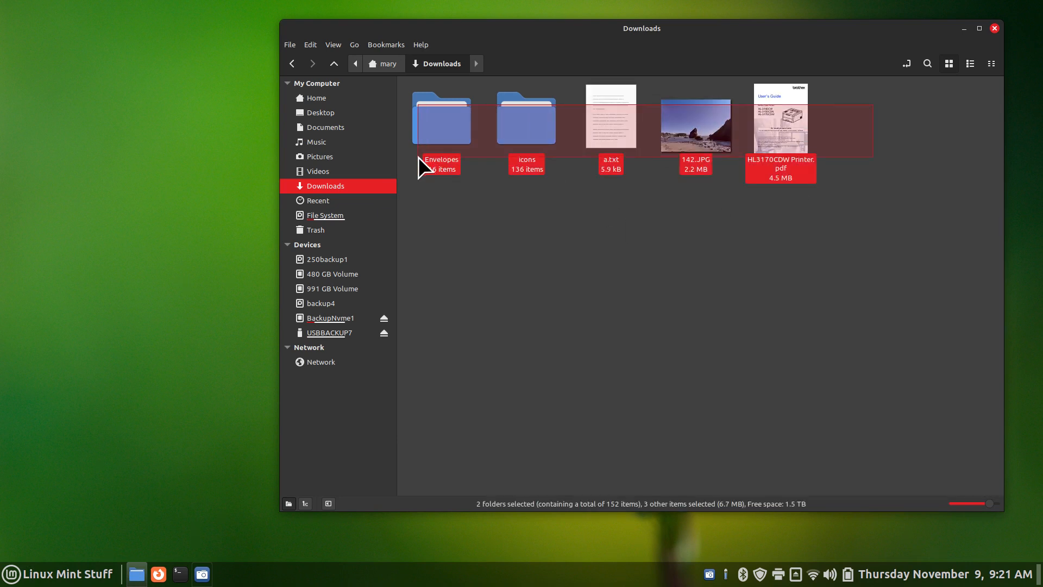
Start compressing all Downloads items as .zip but cancel, then select a.txt
{"action": "right_click", "coordinate": [520, 106]}
{"action": "left_click", "coordinate": [573, 275]}
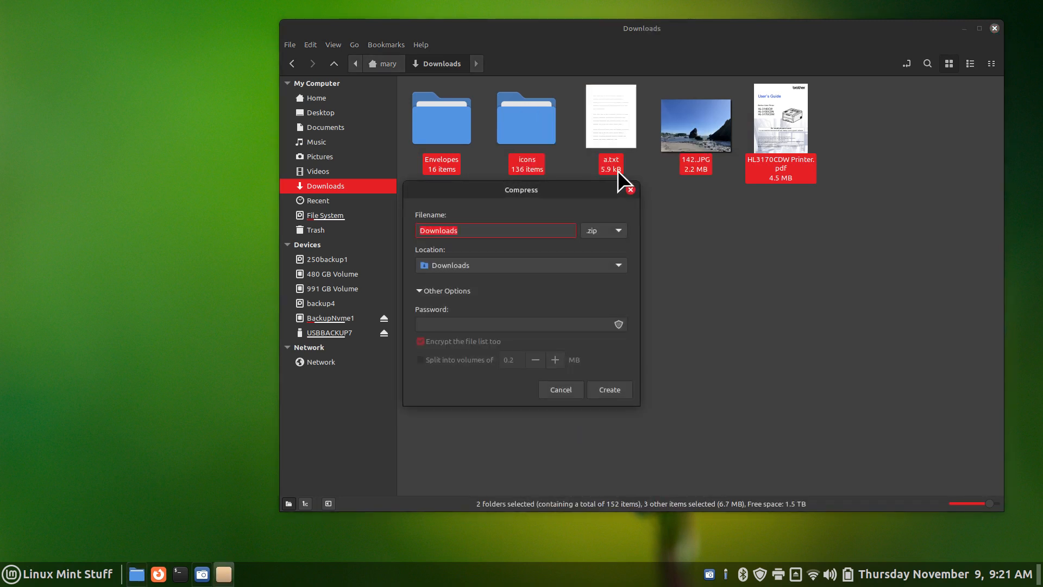
{"action": "left_click_drag", "start_coordinate": [547, 181], "coordinate": [534, 27]}
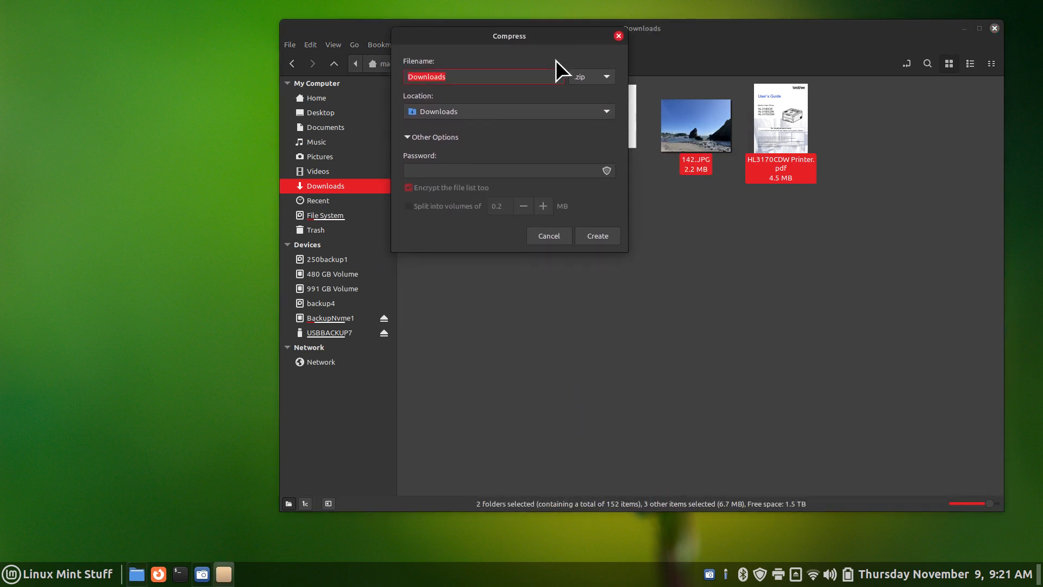
{"action": "left_click", "coordinate": [591, 77]}
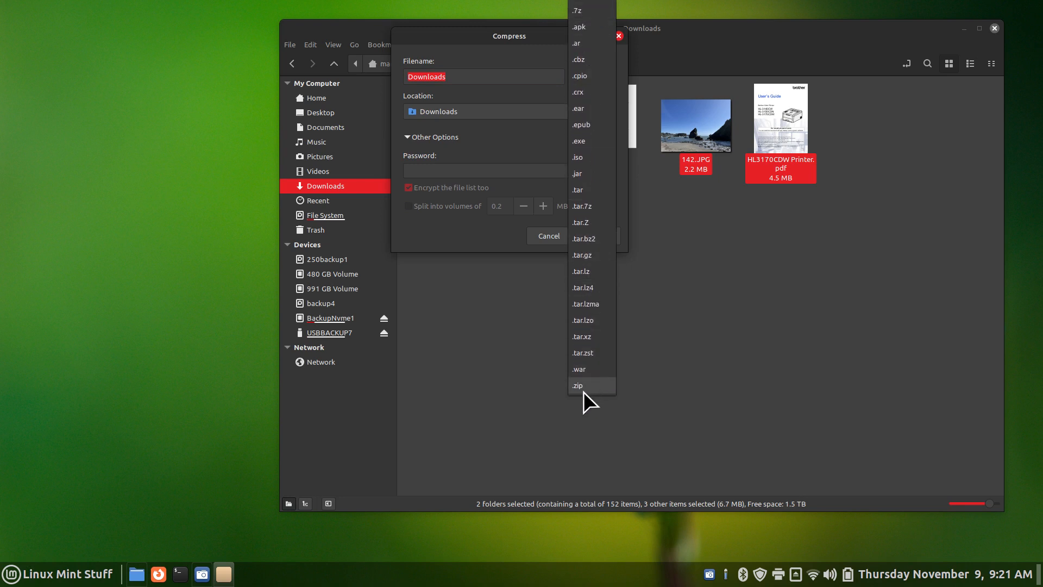
{"action": "left_click", "coordinate": [680, 373]}
{"action": "left_click", "coordinate": [554, 241]}
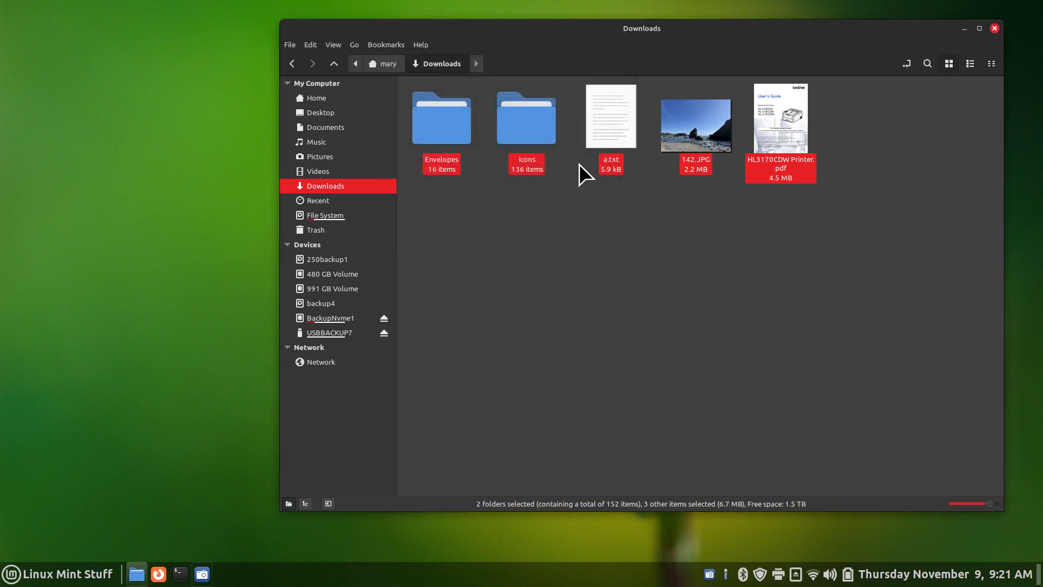
{"action": "left_click", "coordinate": [601, 112]}
{"action": "right_click", "coordinate": [601, 113]}
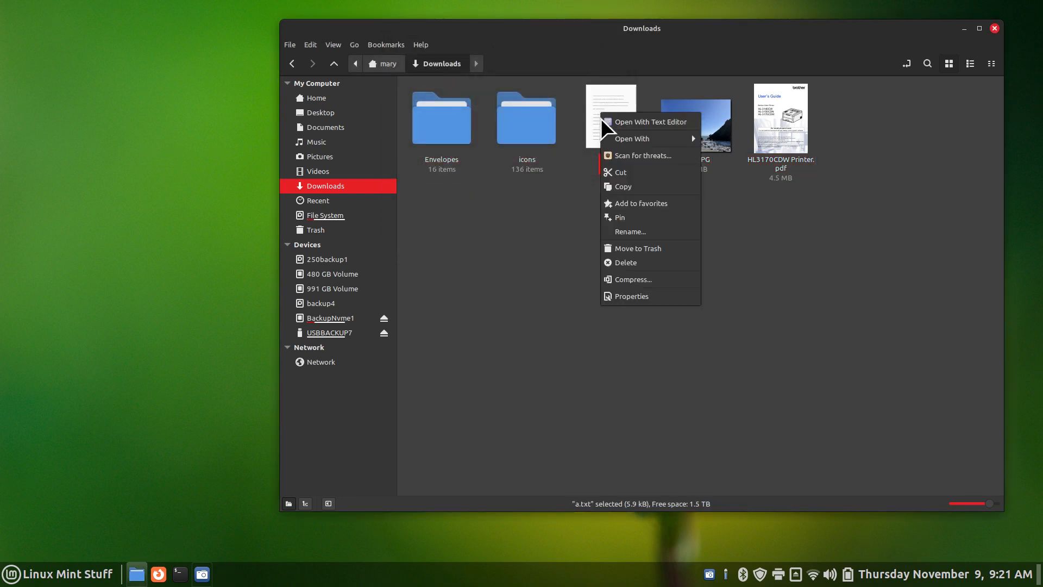
Compress a.txt into a 2.8 kB a.txt.zst archive, then delete it
{"action": "left_click", "coordinate": [640, 278]}
{"action": "left_click", "coordinate": [620, 233]}
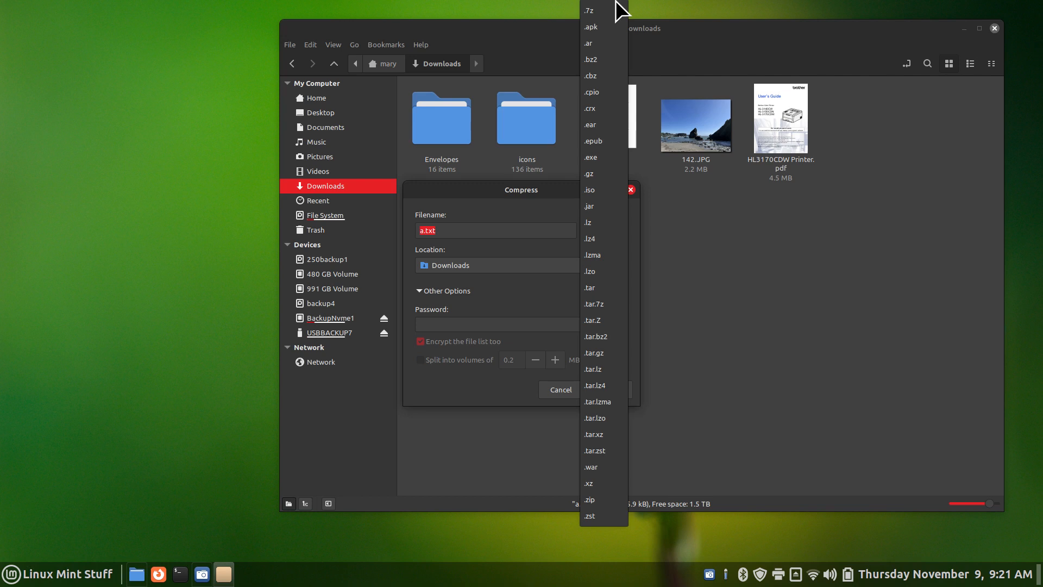
{"action": "left_click", "coordinate": [587, 516]}
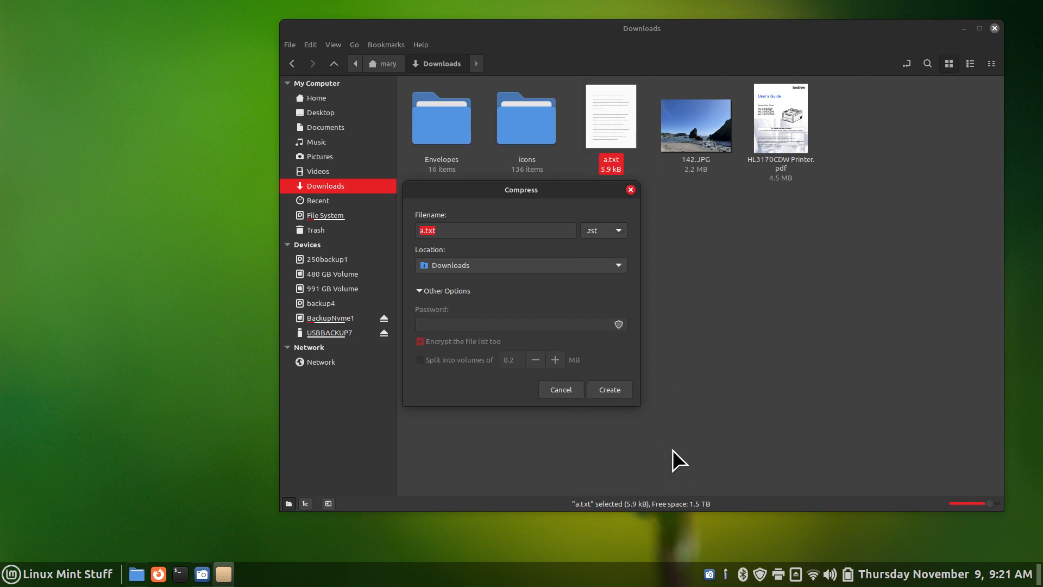
{"action": "left_click", "coordinate": [610, 390]}
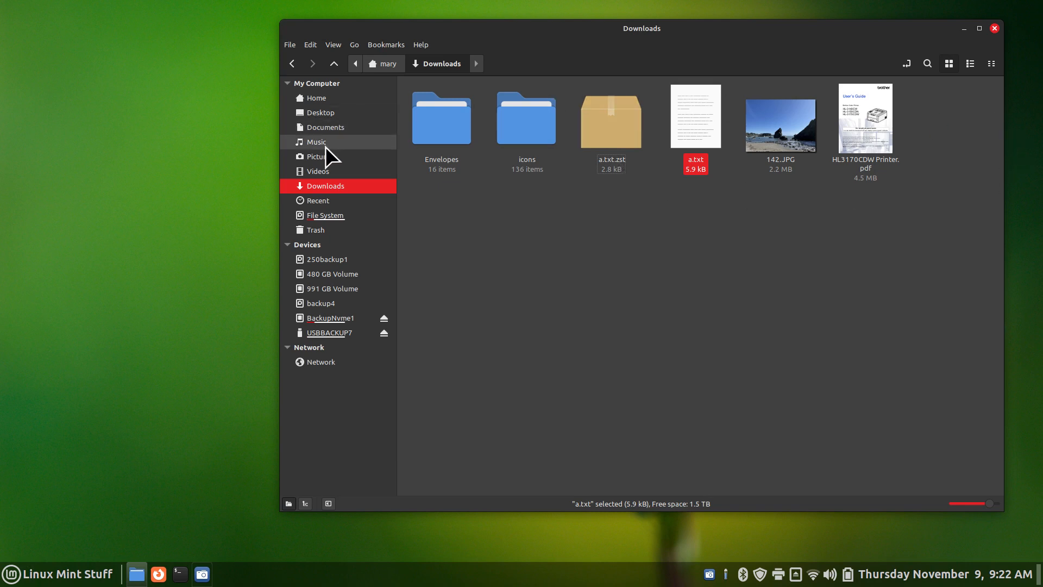
{"action": "left_click_drag", "start_coordinate": [585, 255], "coordinate": [603, 106]}
{"action": "key", "text": "Delete"}
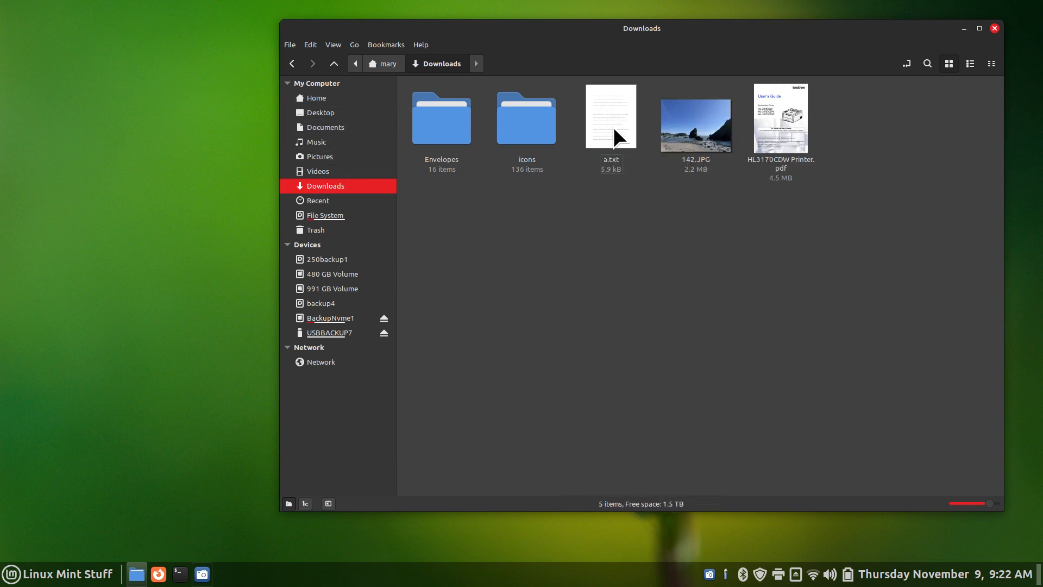
{"action": "right_click", "coordinate": [611, 115]}
{"action": "left_click", "coordinate": [656, 283]}
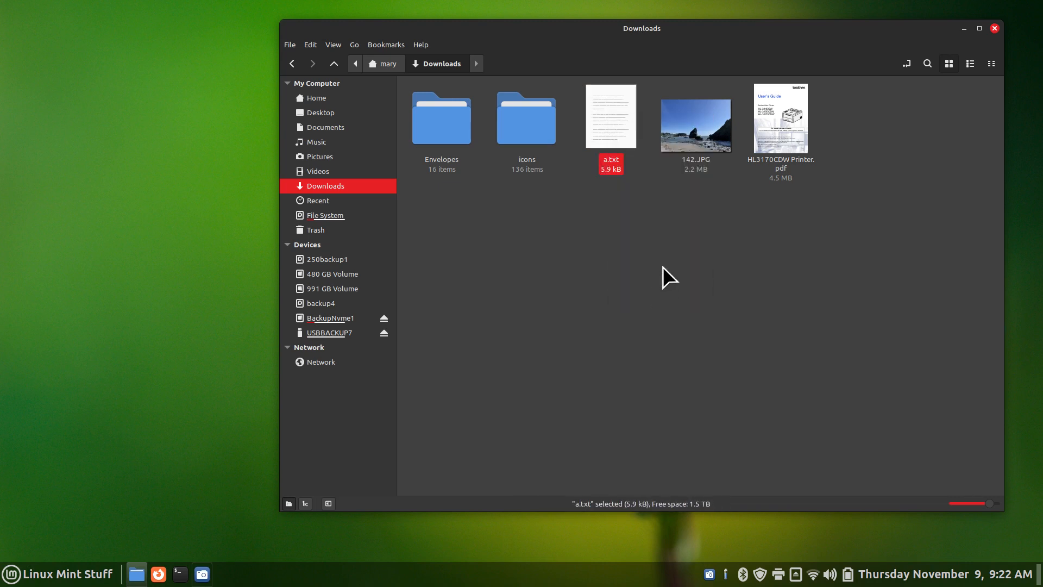
{"action": "left_click_drag", "start_coordinate": [548, 193], "coordinate": [641, 96]}
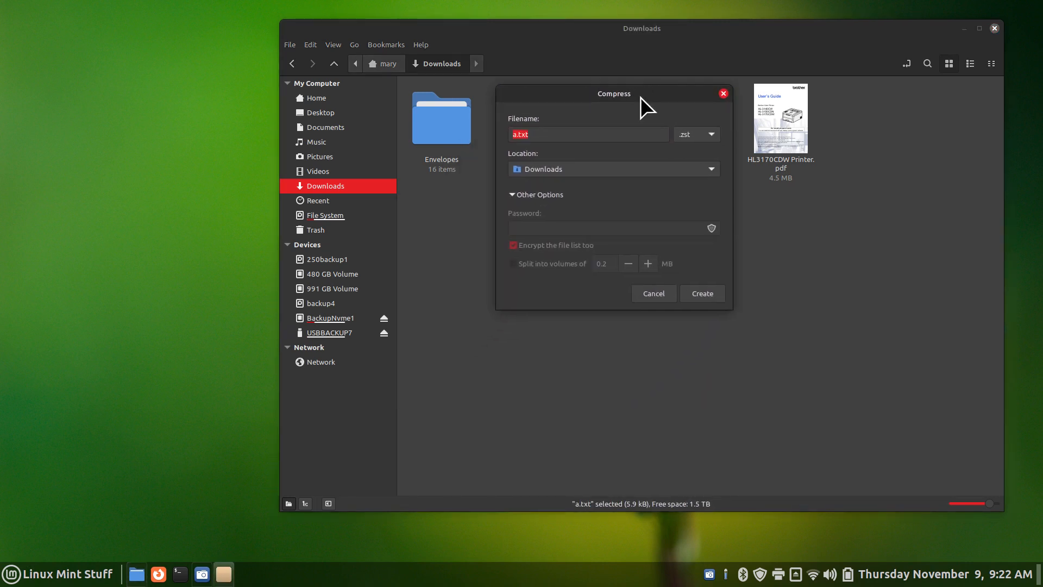
{"action": "left_click", "coordinate": [699, 138]}
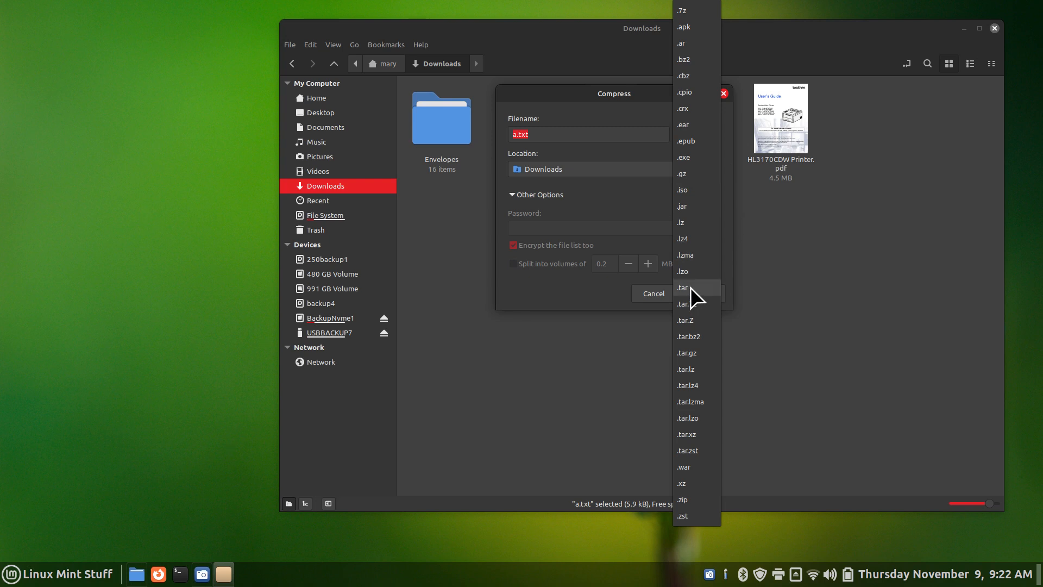
{"action": "left_click", "coordinate": [480, 445]}
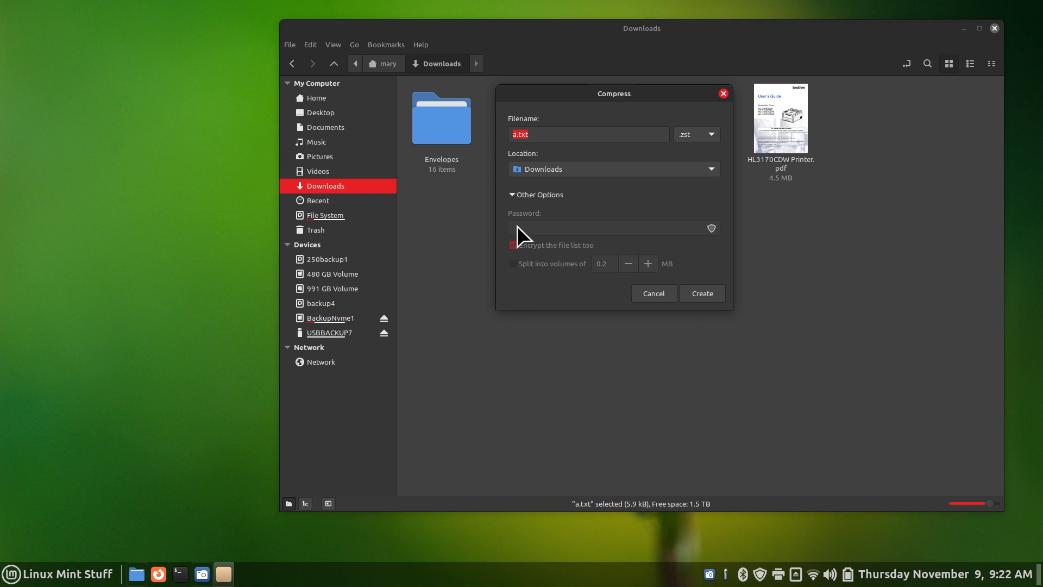
{"action": "left_click", "coordinate": [653, 293]}
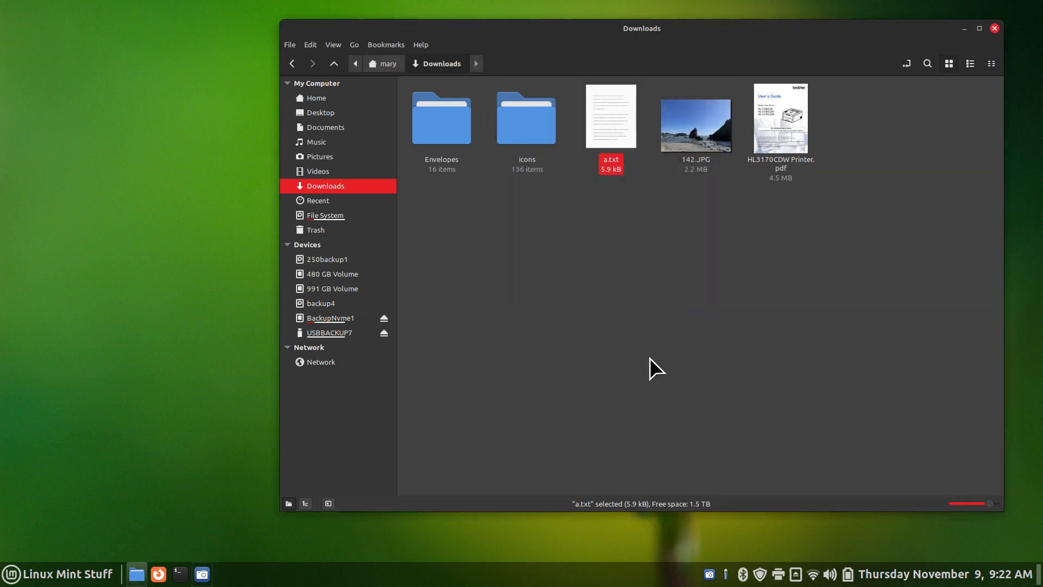
{"action": "left_click", "coordinate": [506, 322]}
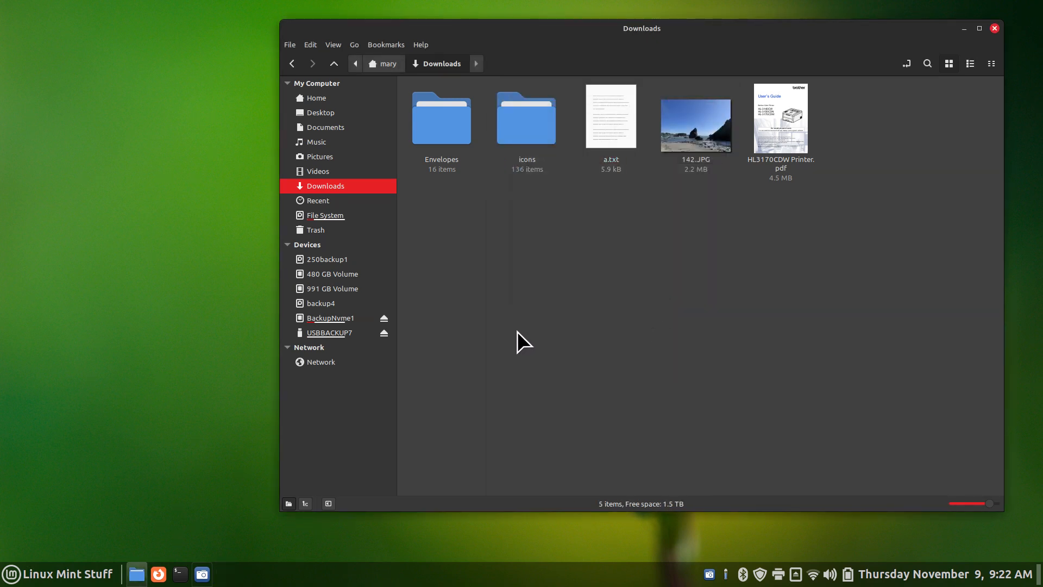
{"action": "left_click", "coordinate": [324, 99]}
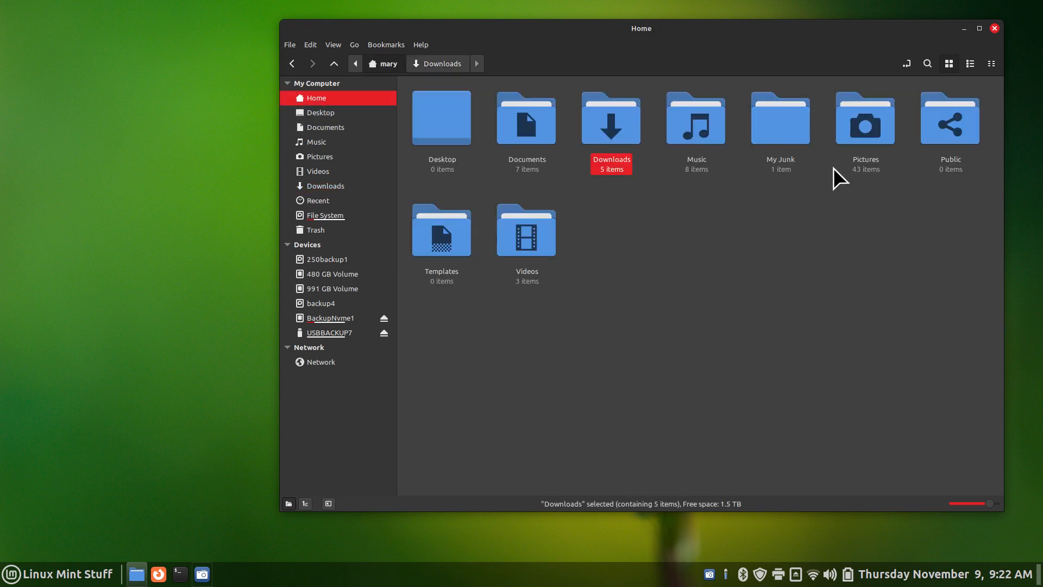
Look inside My Junk, return Home, and open the USBBACKUP7 drive
{"action": "double_click", "coordinate": [792, 122]}
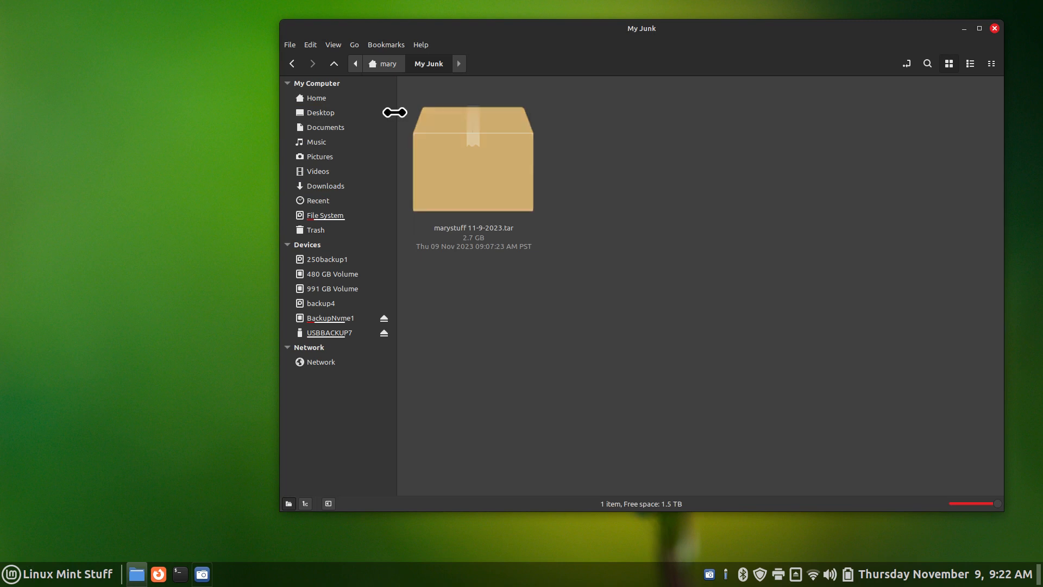
{"action": "left_click", "coordinate": [324, 99]}
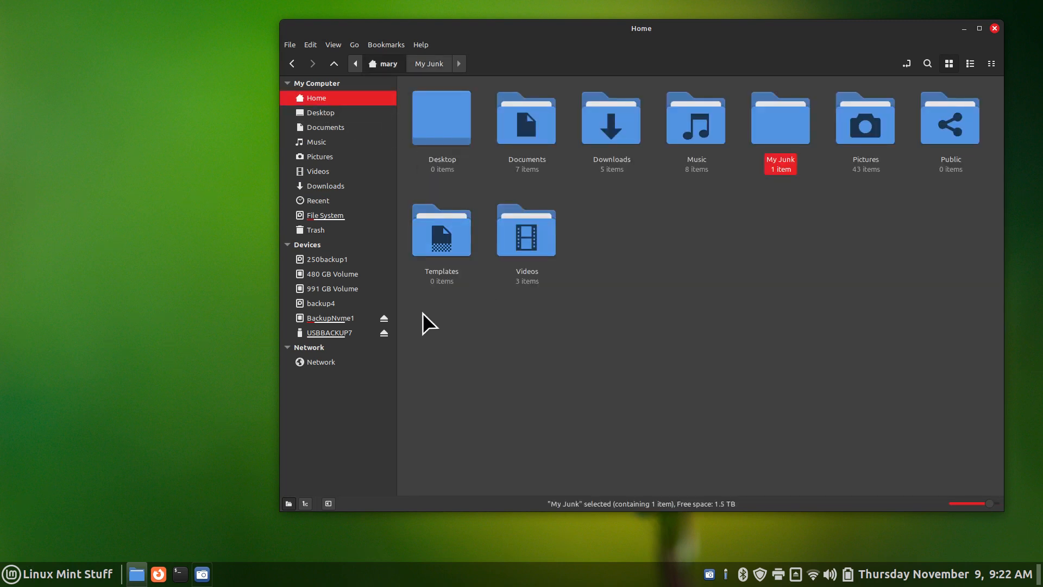
{"action": "left_click", "coordinate": [355, 332]}
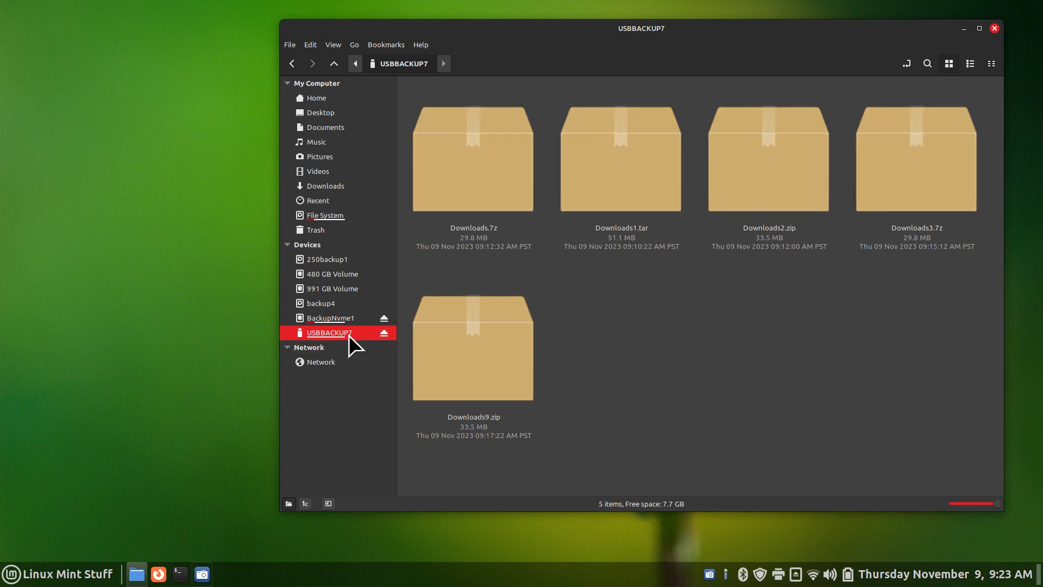
{"action": "mouse_move", "coordinate": [348, 334]}
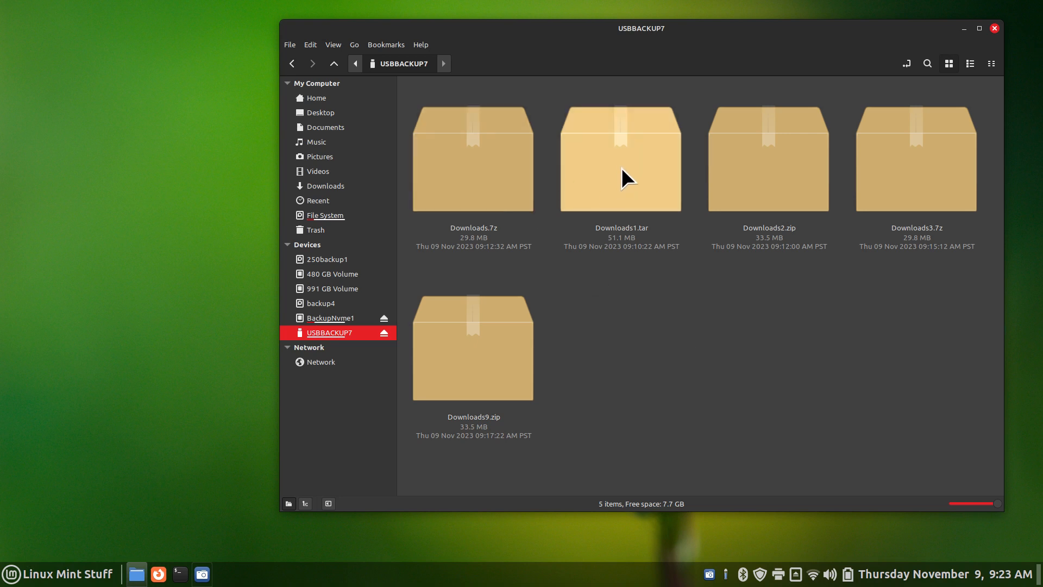
{"action": "left_click", "coordinate": [631, 247]}
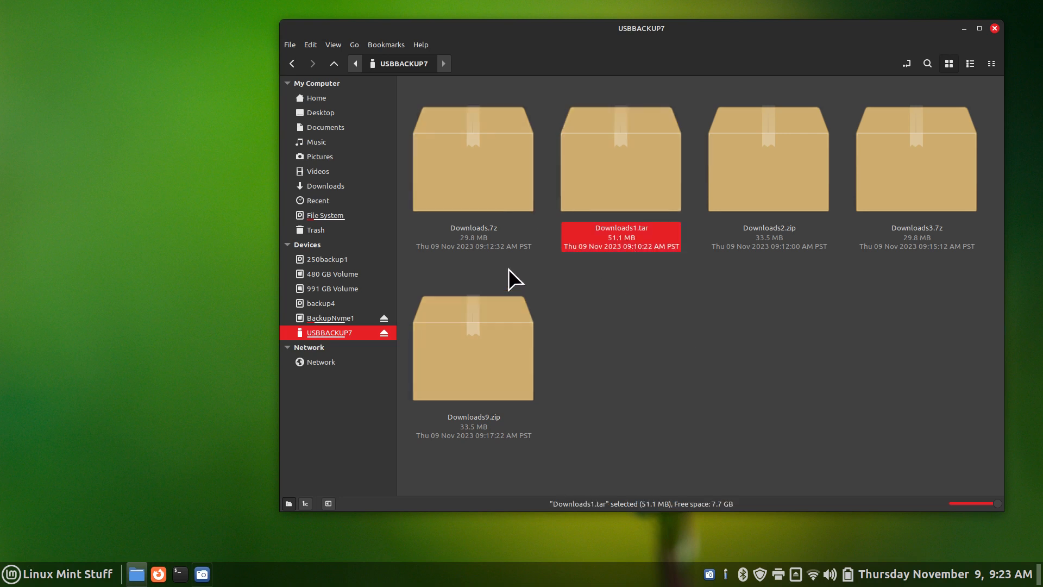
{"action": "left_click", "coordinate": [475, 248]}
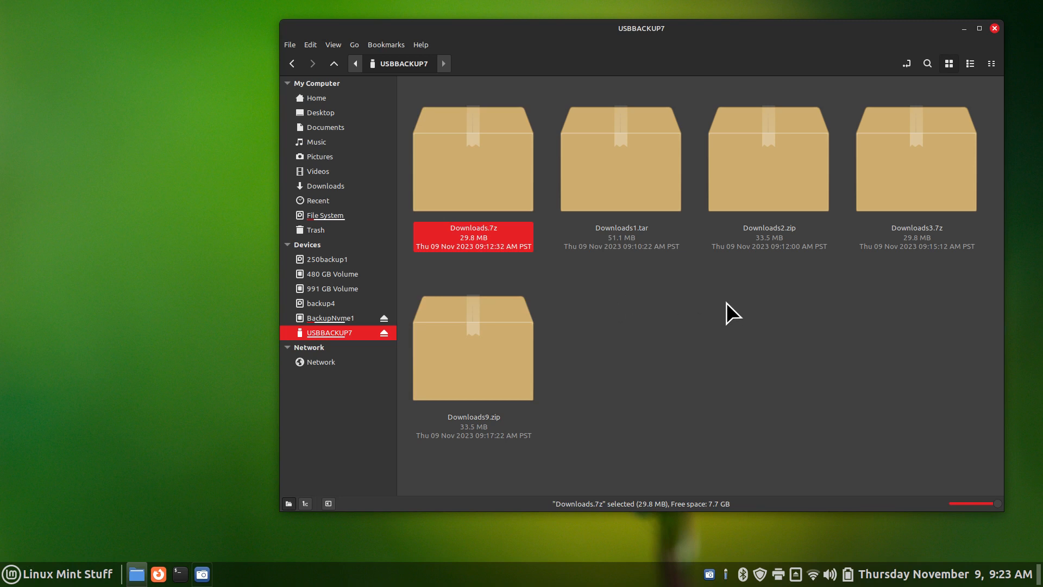
{"action": "left_click", "coordinate": [637, 160]}
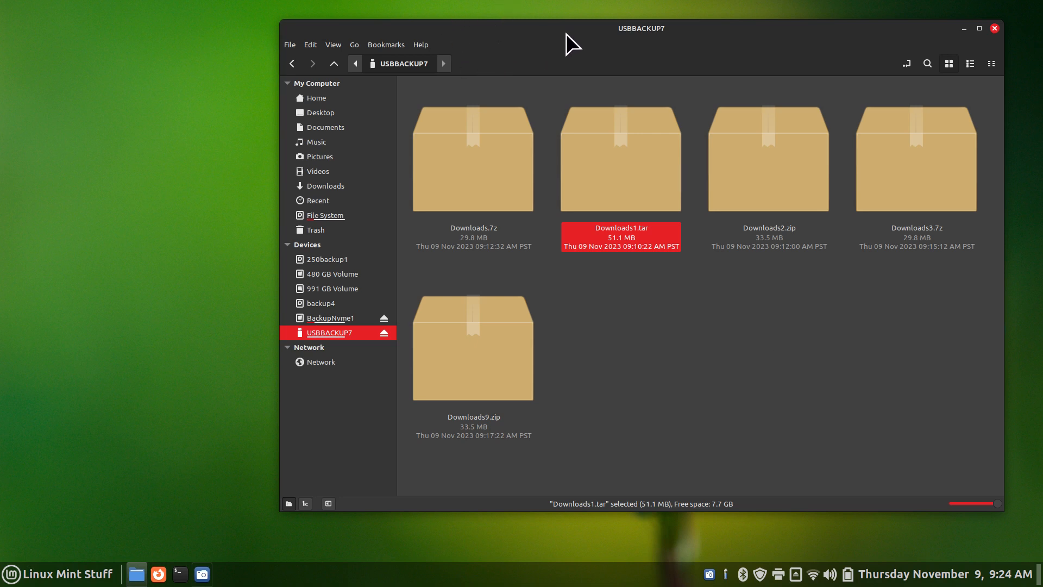
{"action": "left_click_drag", "start_coordinate": [566, 34], "coordinate": [433, 42]}
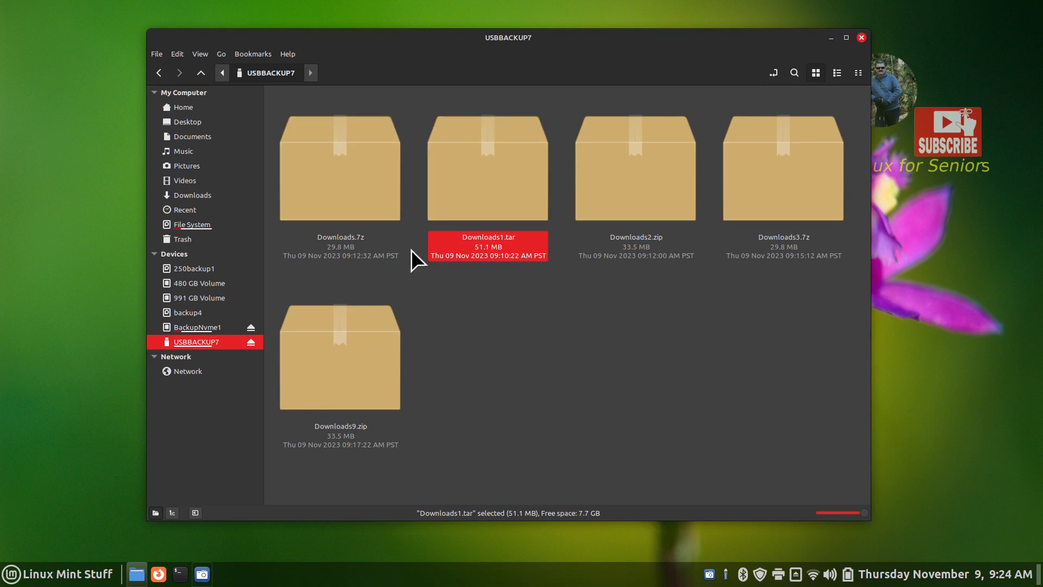
Open Downloads3.7z, cancel its password prompt, and close Archive Manager and Nemo
{"action": "double_click", "coordinate": [788, 181]}
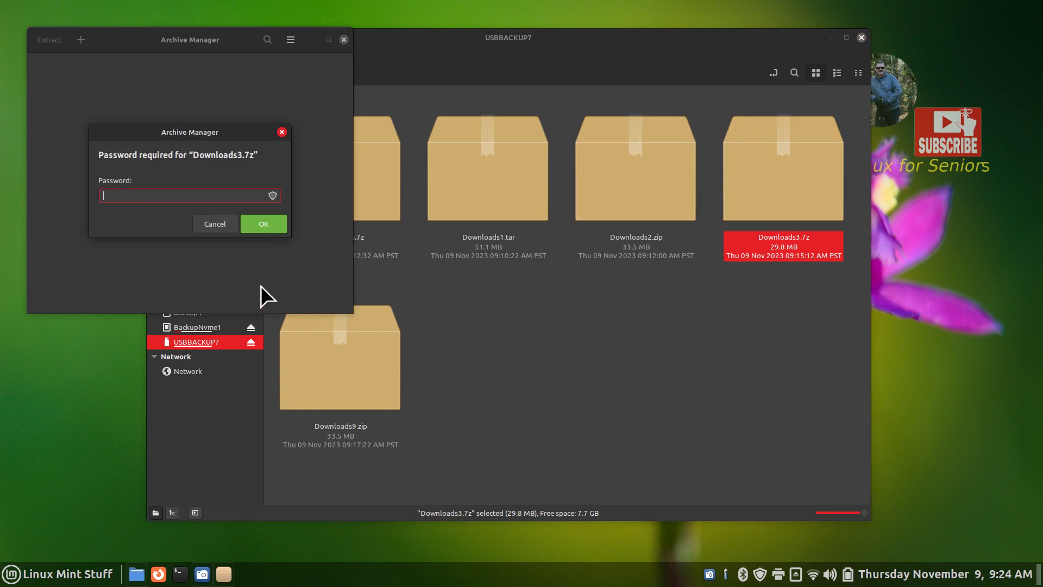
{"action": "left_click", "coordinate": [214, 223]}
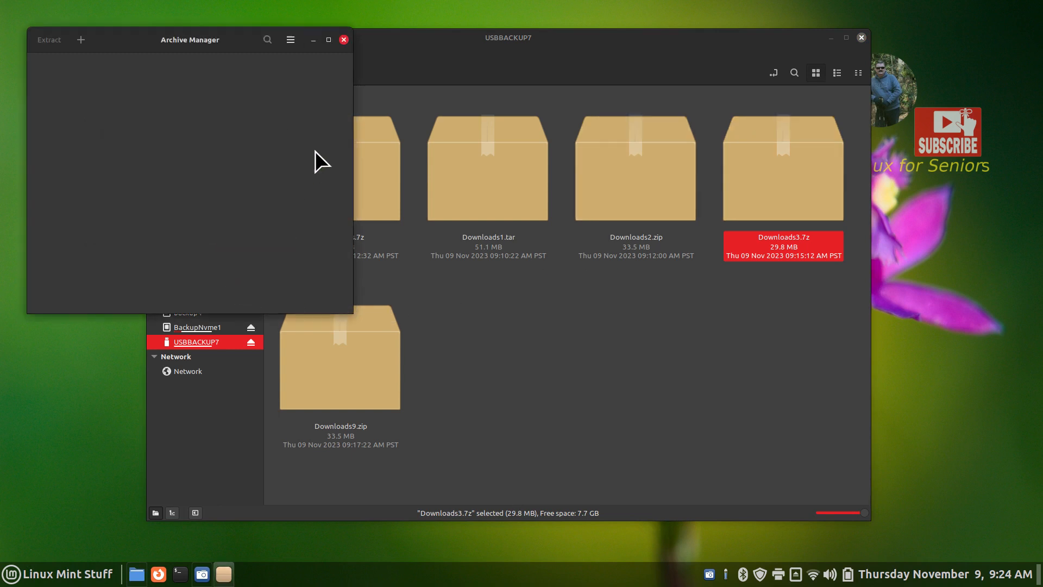
{"action": "left_click", "coordinate": [344, 39]}
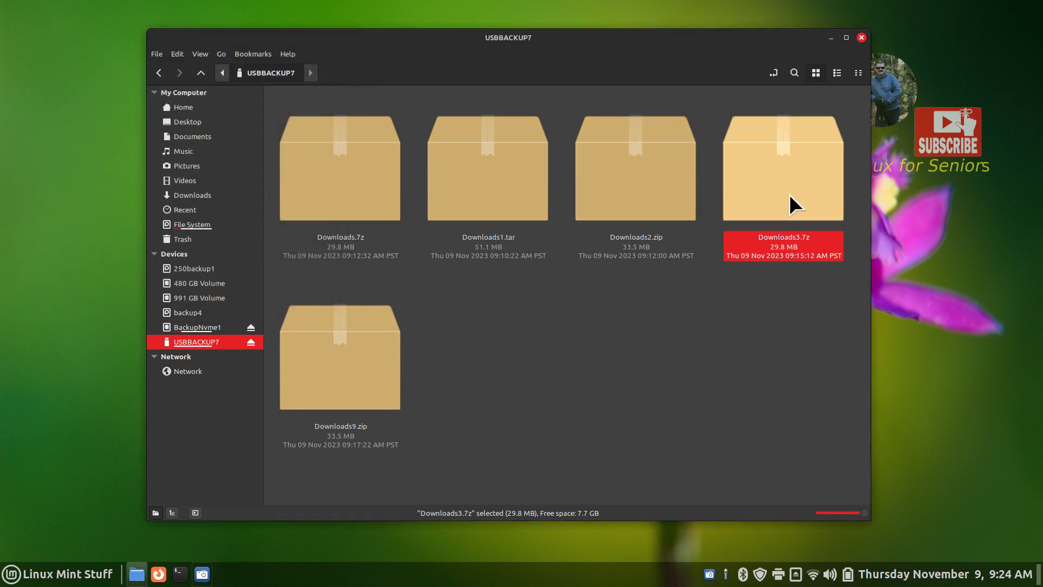
{"action": "left_click", "coordinate": [860, 36]}
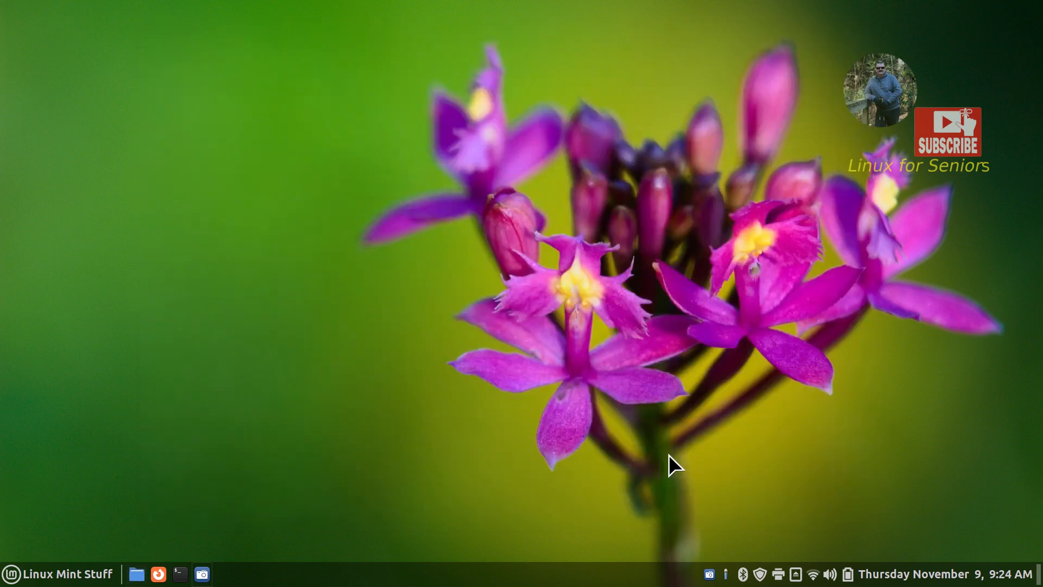